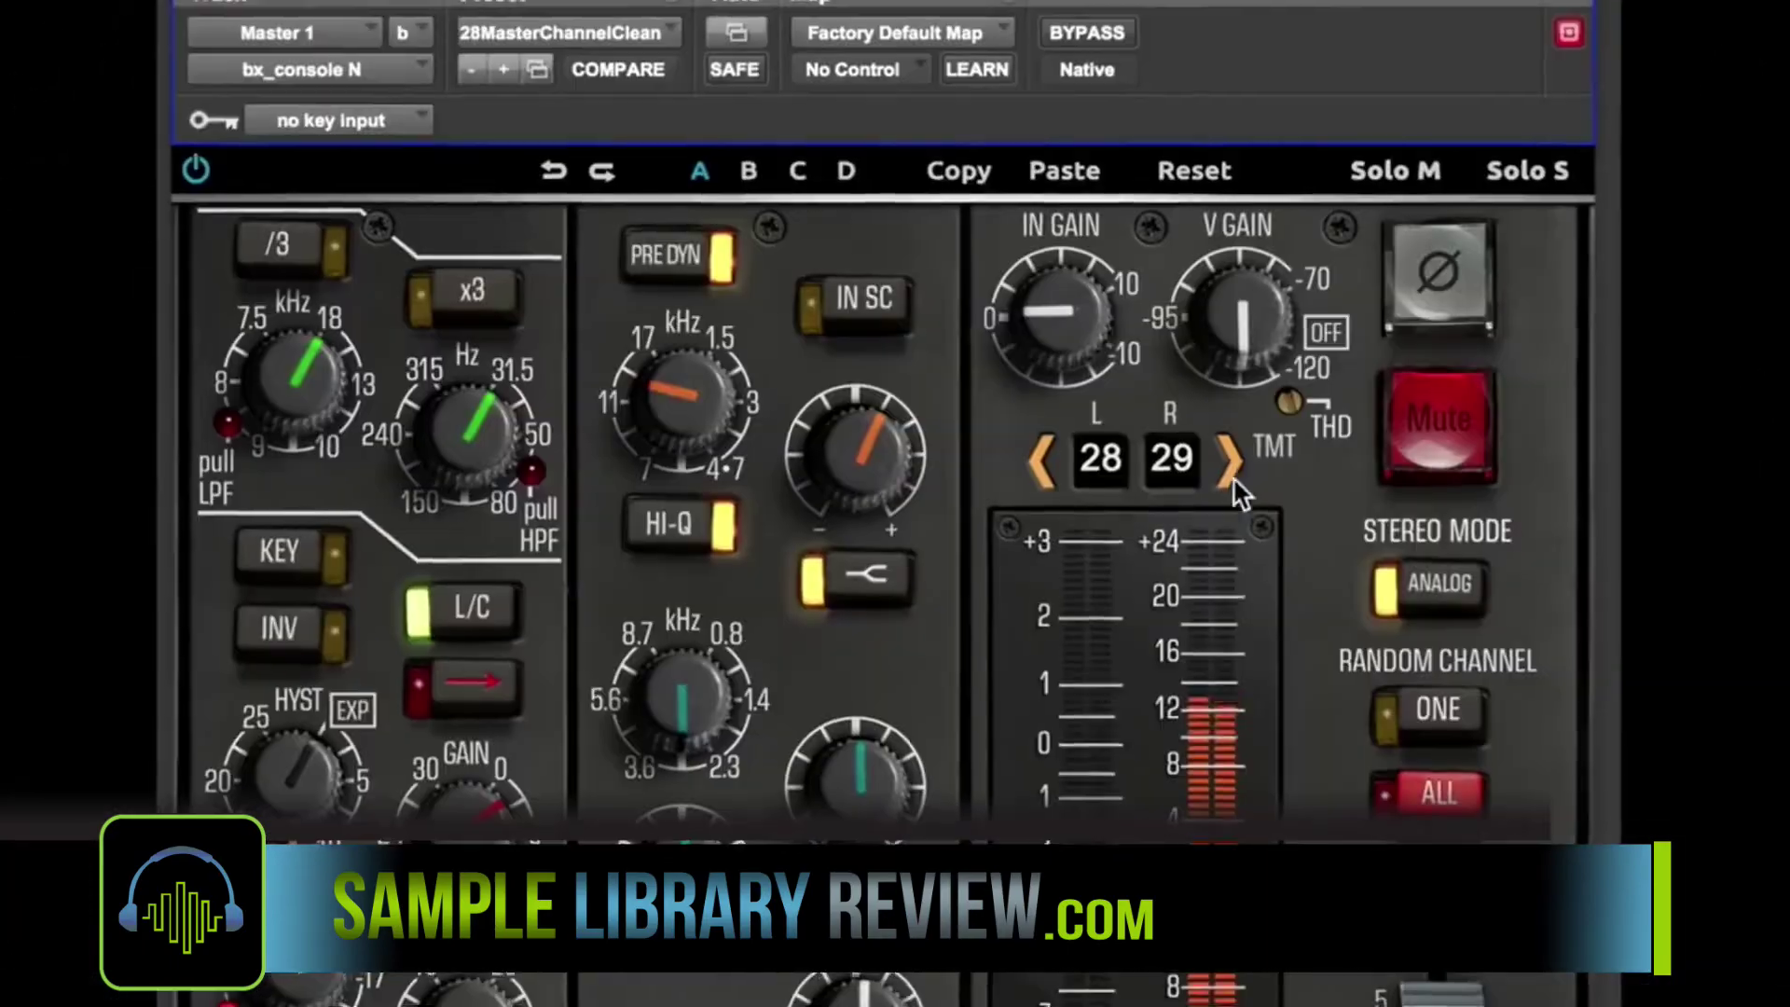
Step the bx_console G channel pair forward from 28/29 toward 32/33
{"action": "left_click", "coordinate": [1216, 474]}
{"action": "left_click", "coordinate": [1217, 475]}
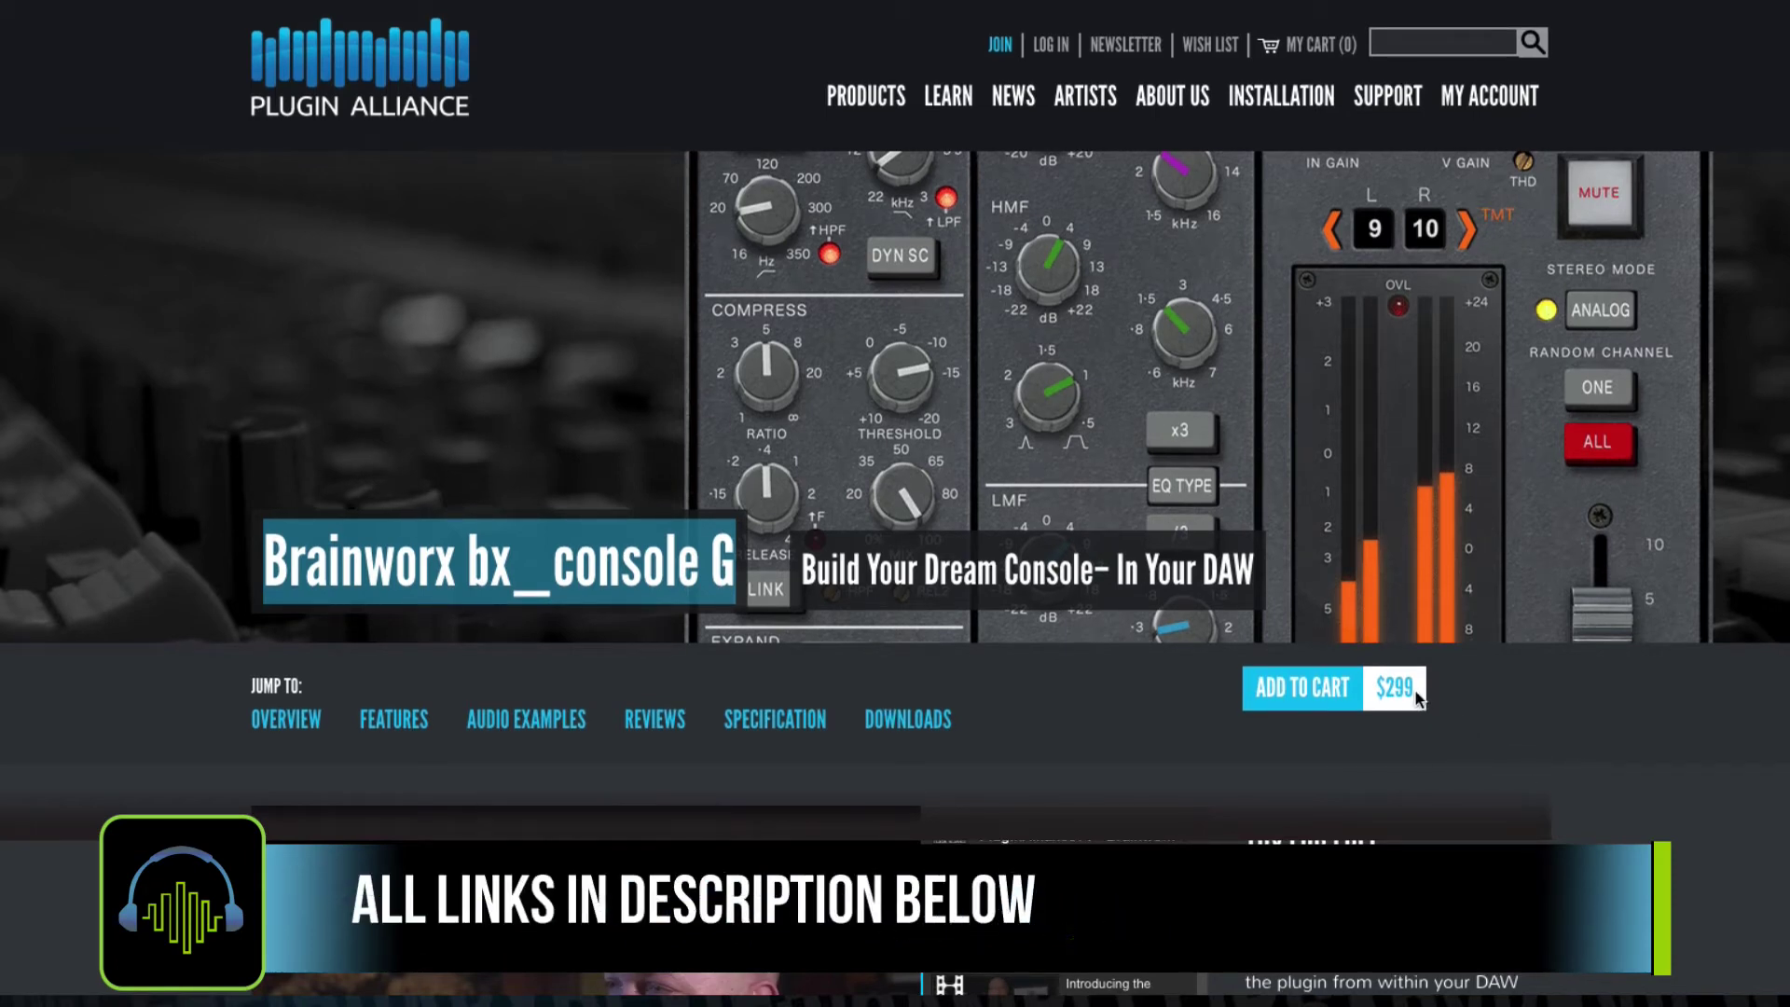
Scroll to the bx_console G IMAGES gallery and view its second, third and fourth pictures
{"action": "scroll", "coordinate": [1333, 617], "scroll_direction": "down", "scroll_amount": 2}
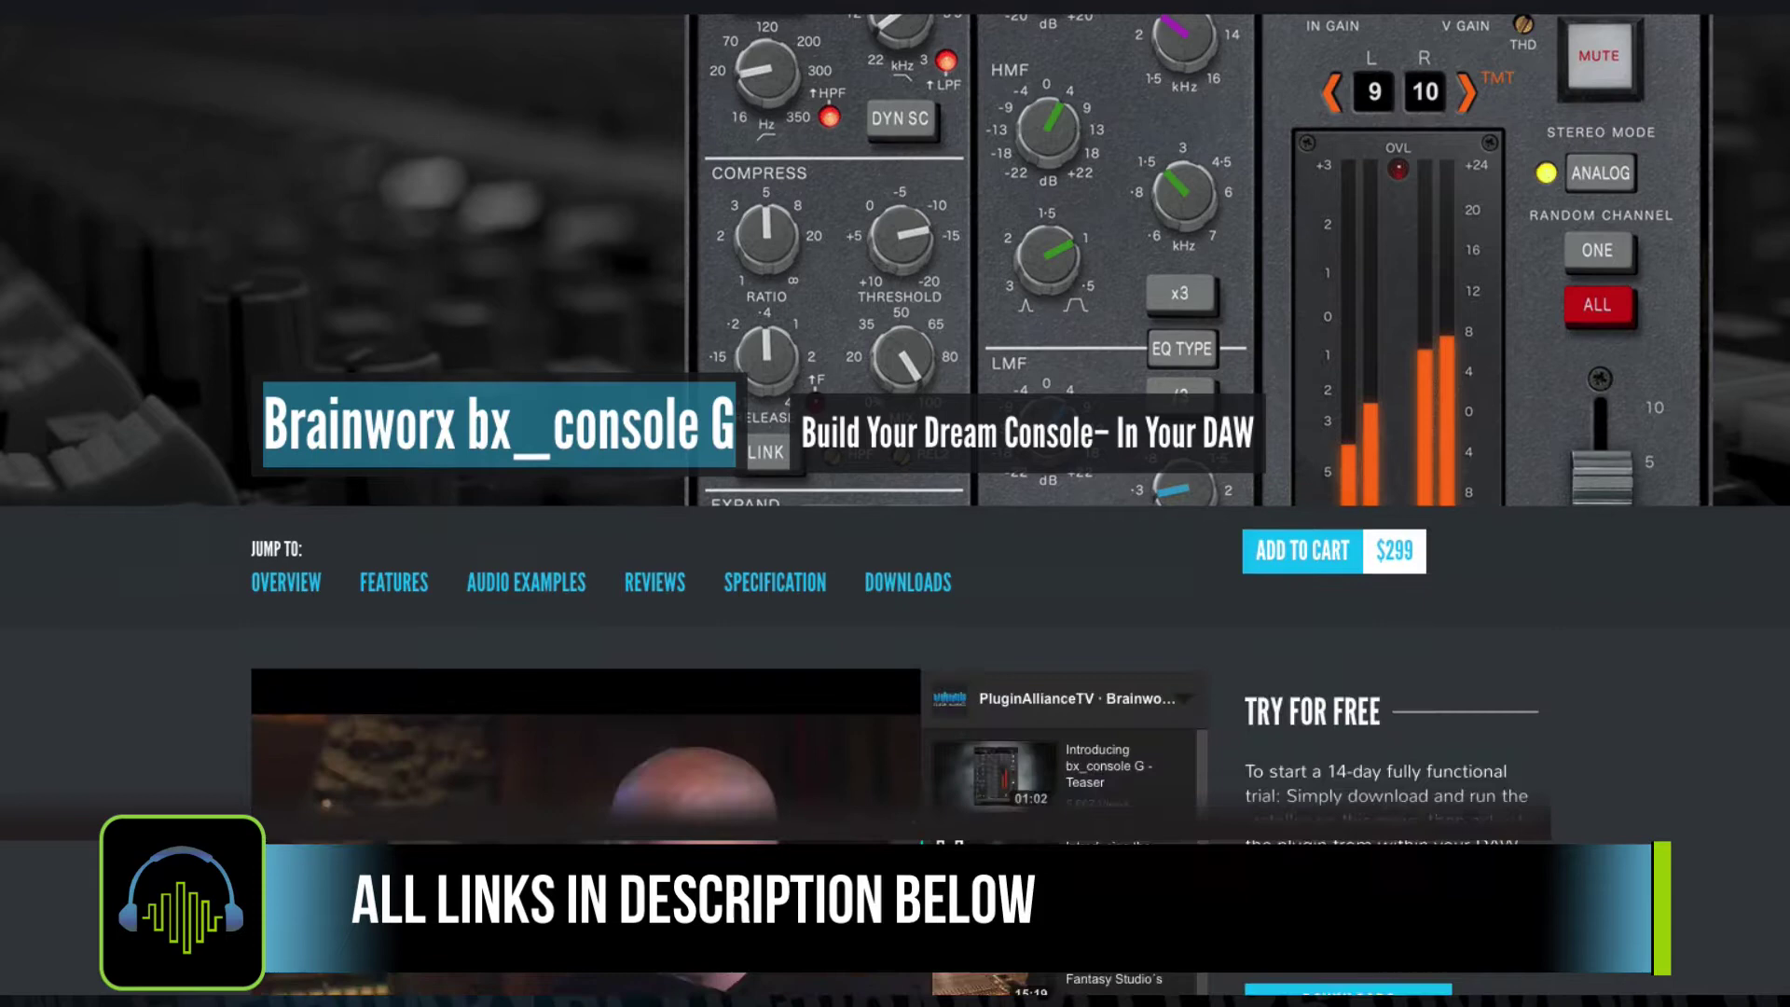
{"action": "scroll", "coordinate": [1332, 618], "scroll_direction": "down", "scroll_amount": 2}
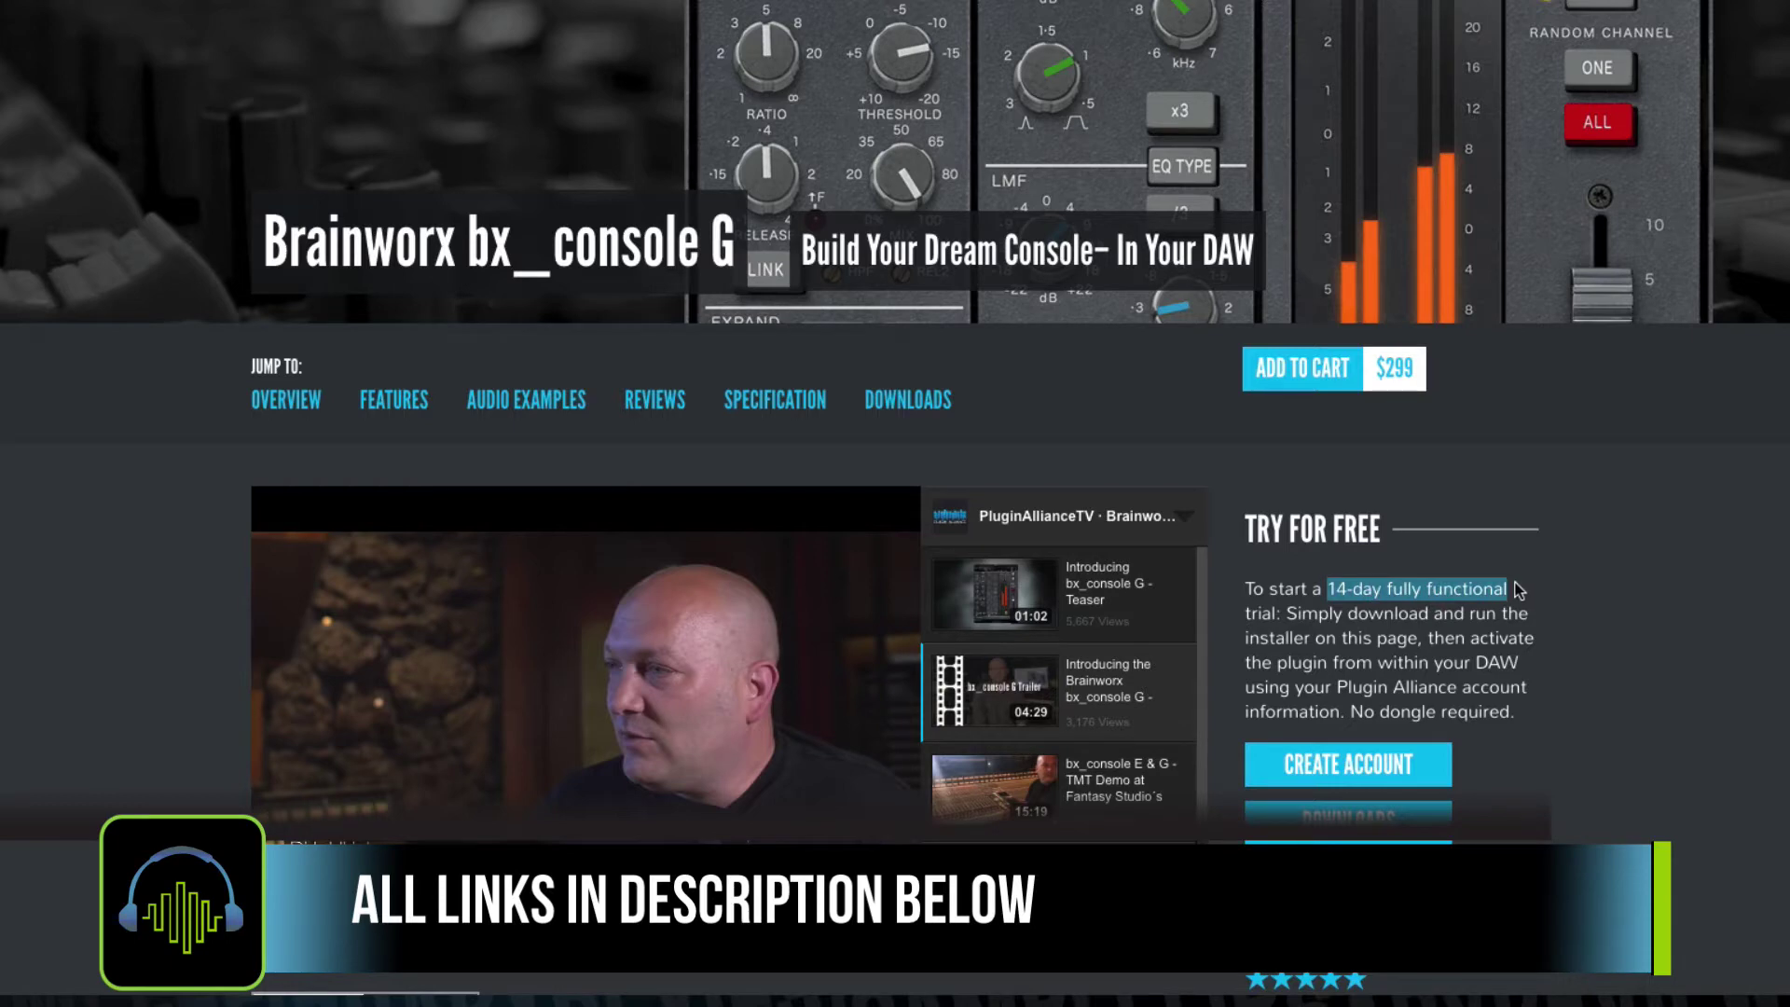
{"action": "scroll", "coordinate": [1591, 604], "scroll_direction": "down", "scroll_amount": 1}
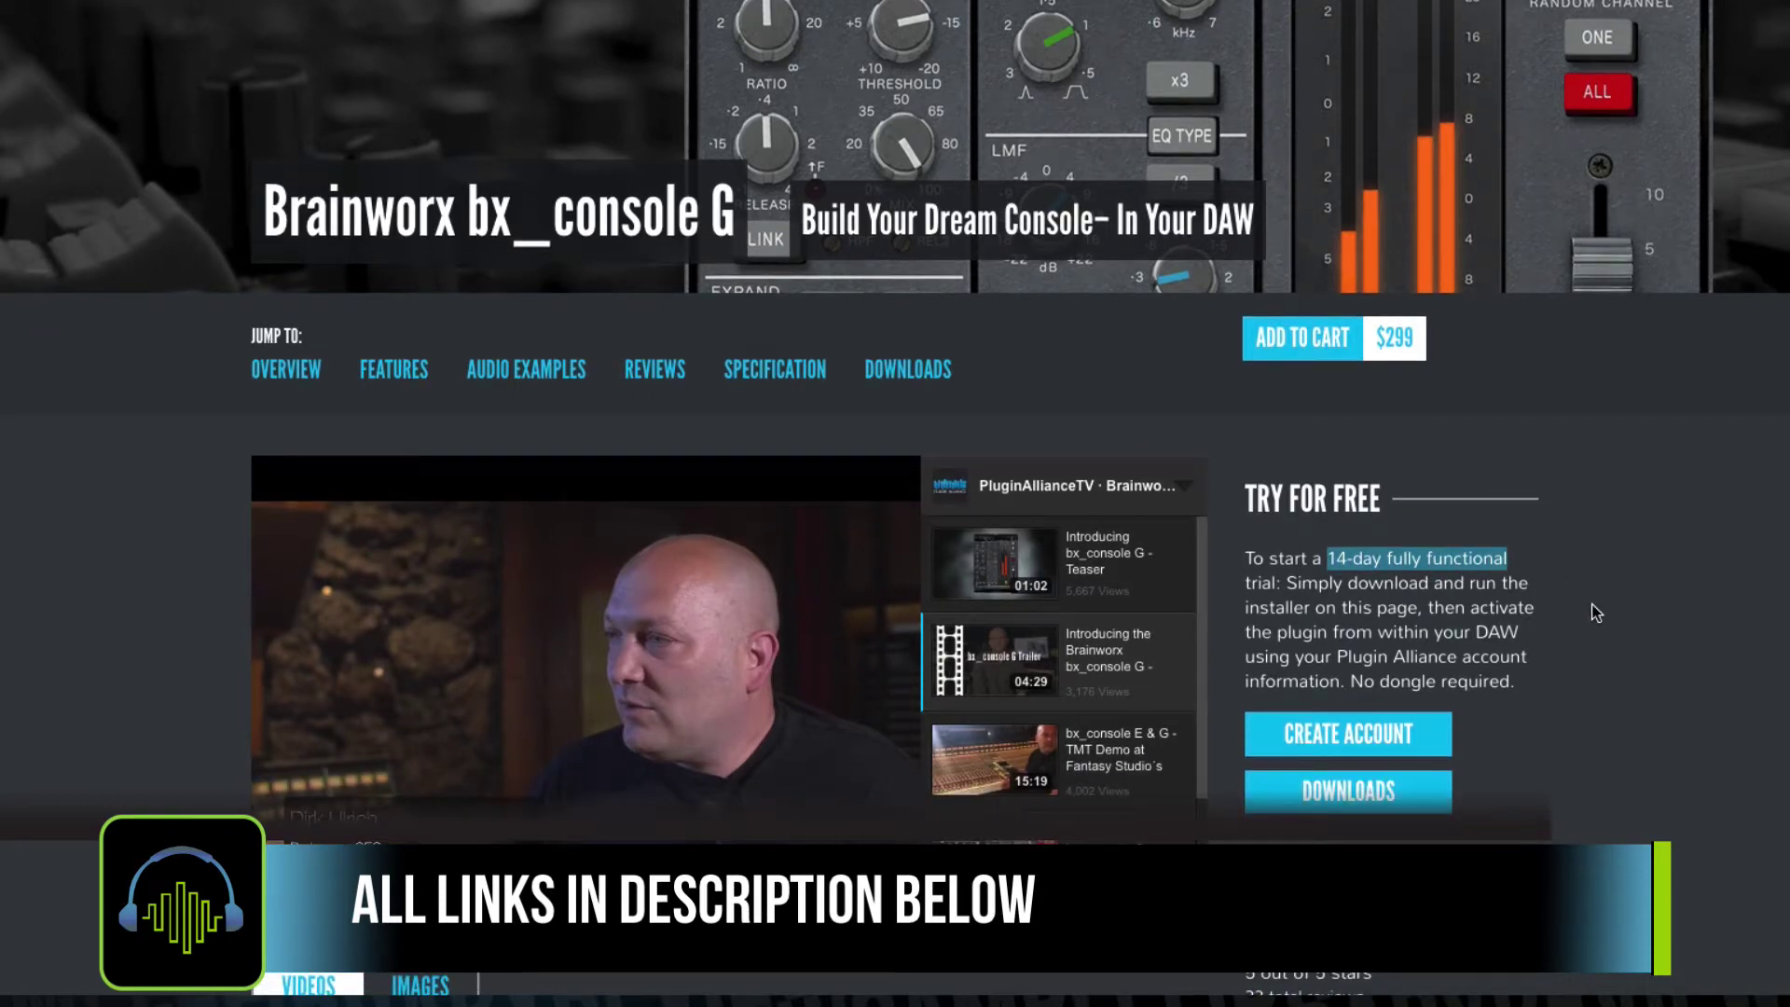
{"action": "scroll", "coordinate": [1591, 604], "scroll_direction": "up", "scroll_amount": 1}
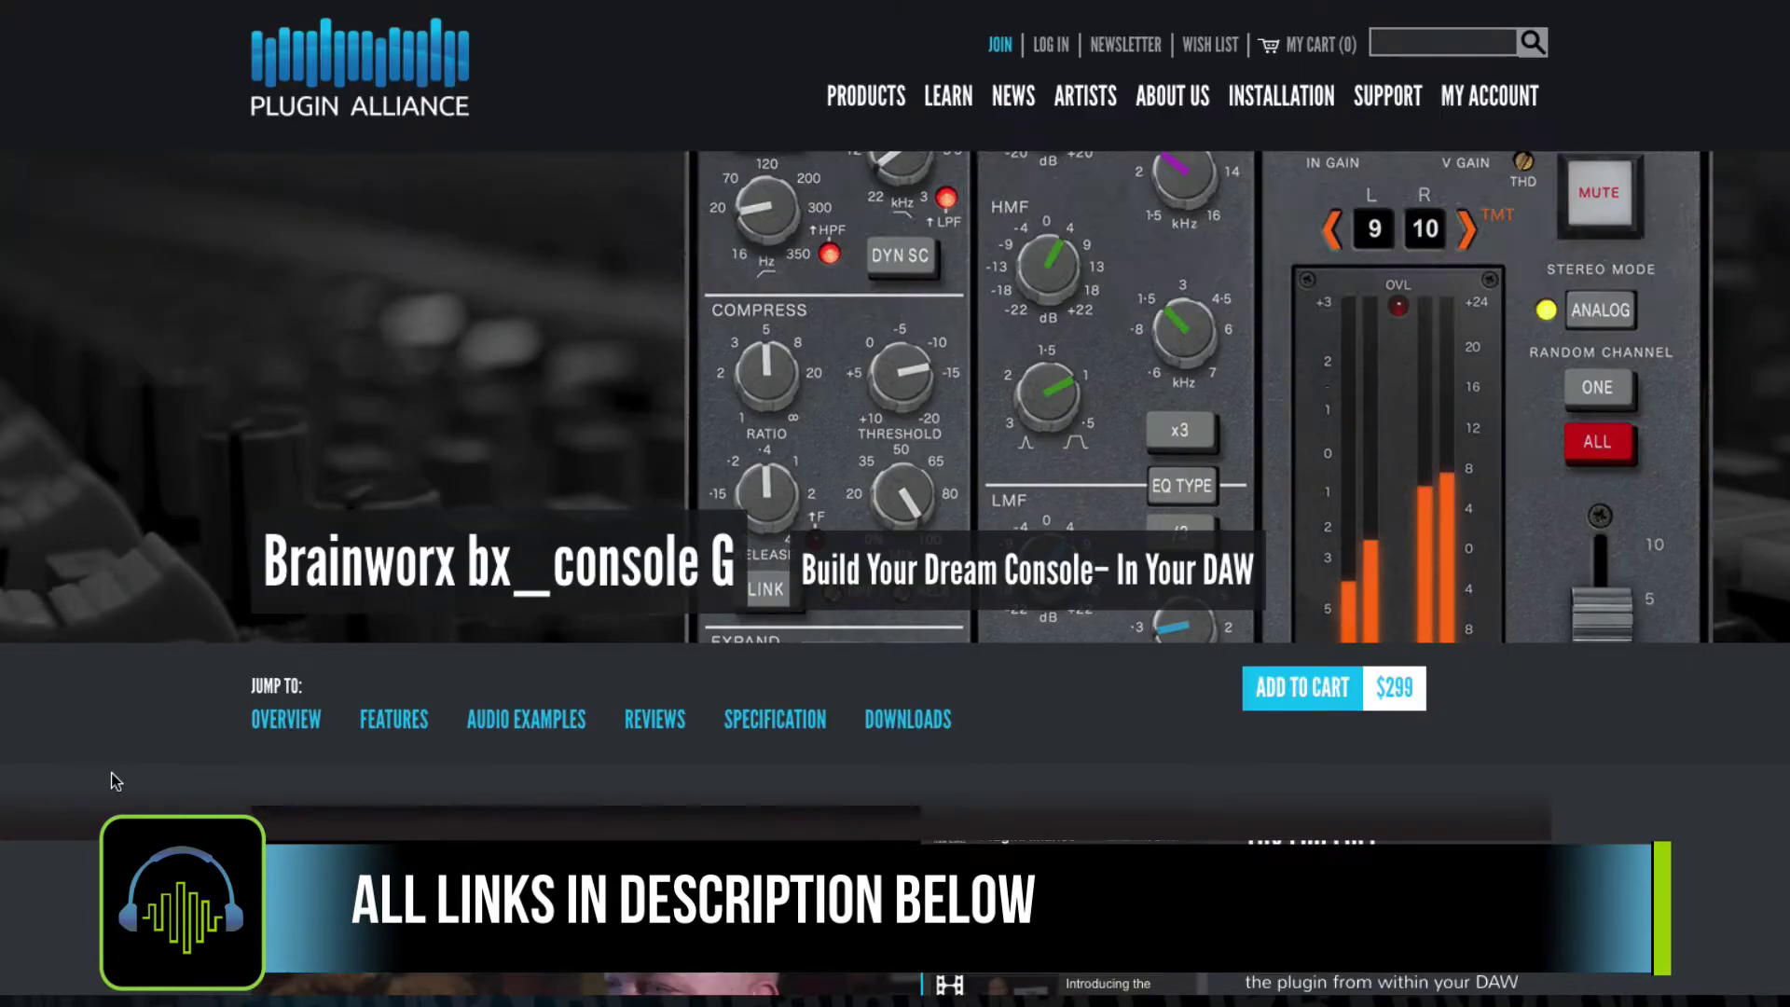
{"action": "scroll", "coordinate": [110, 778], "scroll_direction": "down", "scroll_amount": 5}
{"action": "scroll", "coordinate": [111, 774], "scroll_direction": "down", "scroll_amount": 3}
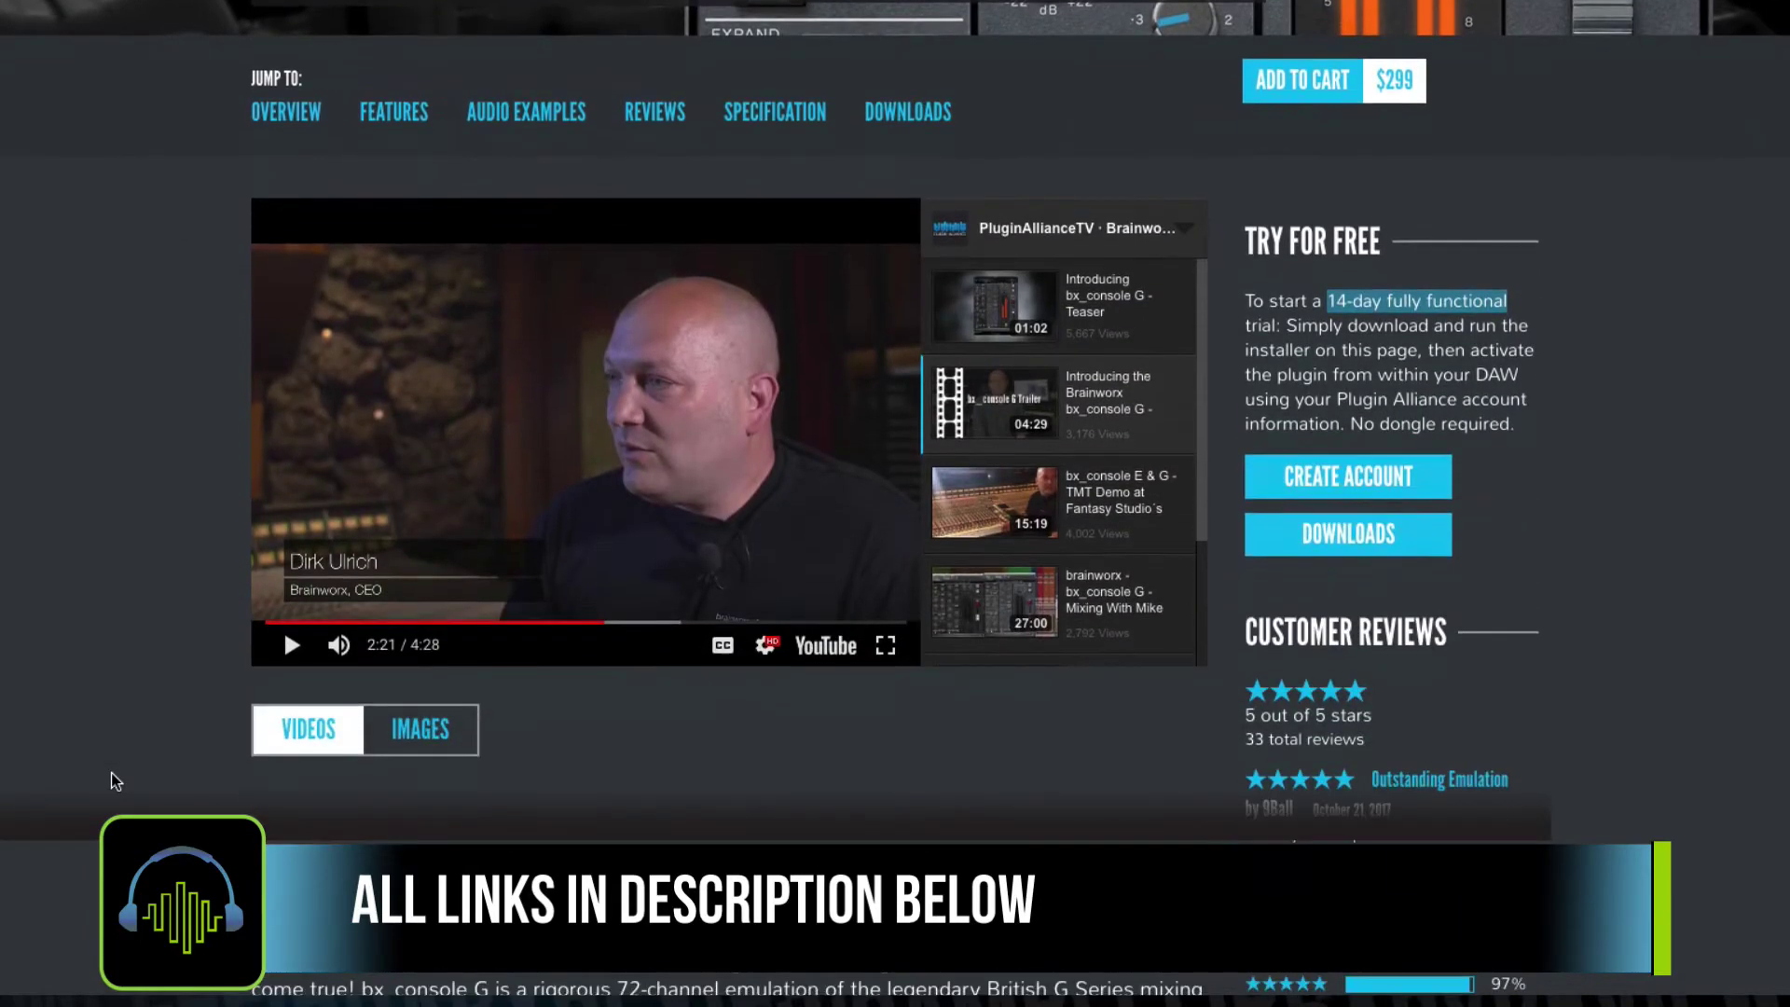
{"action": "left_click", "coordinate": [411, 669]}
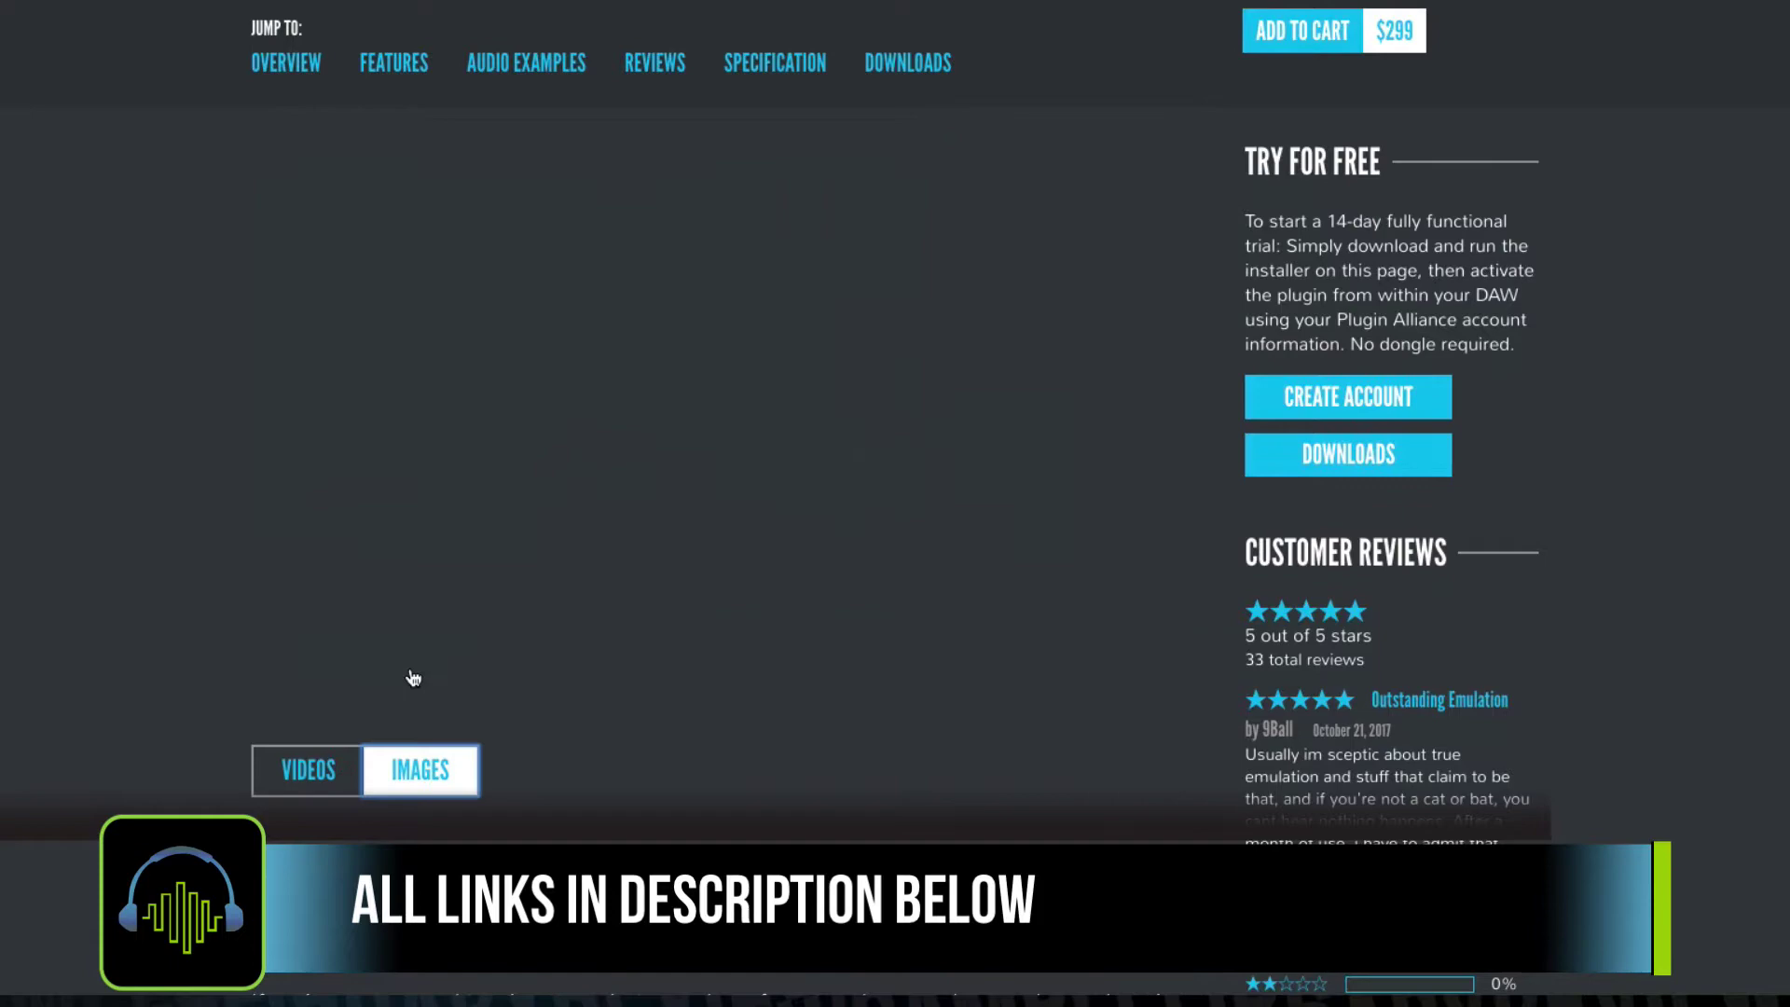
{"action": "left_click", "coordinate": [394, 678]}
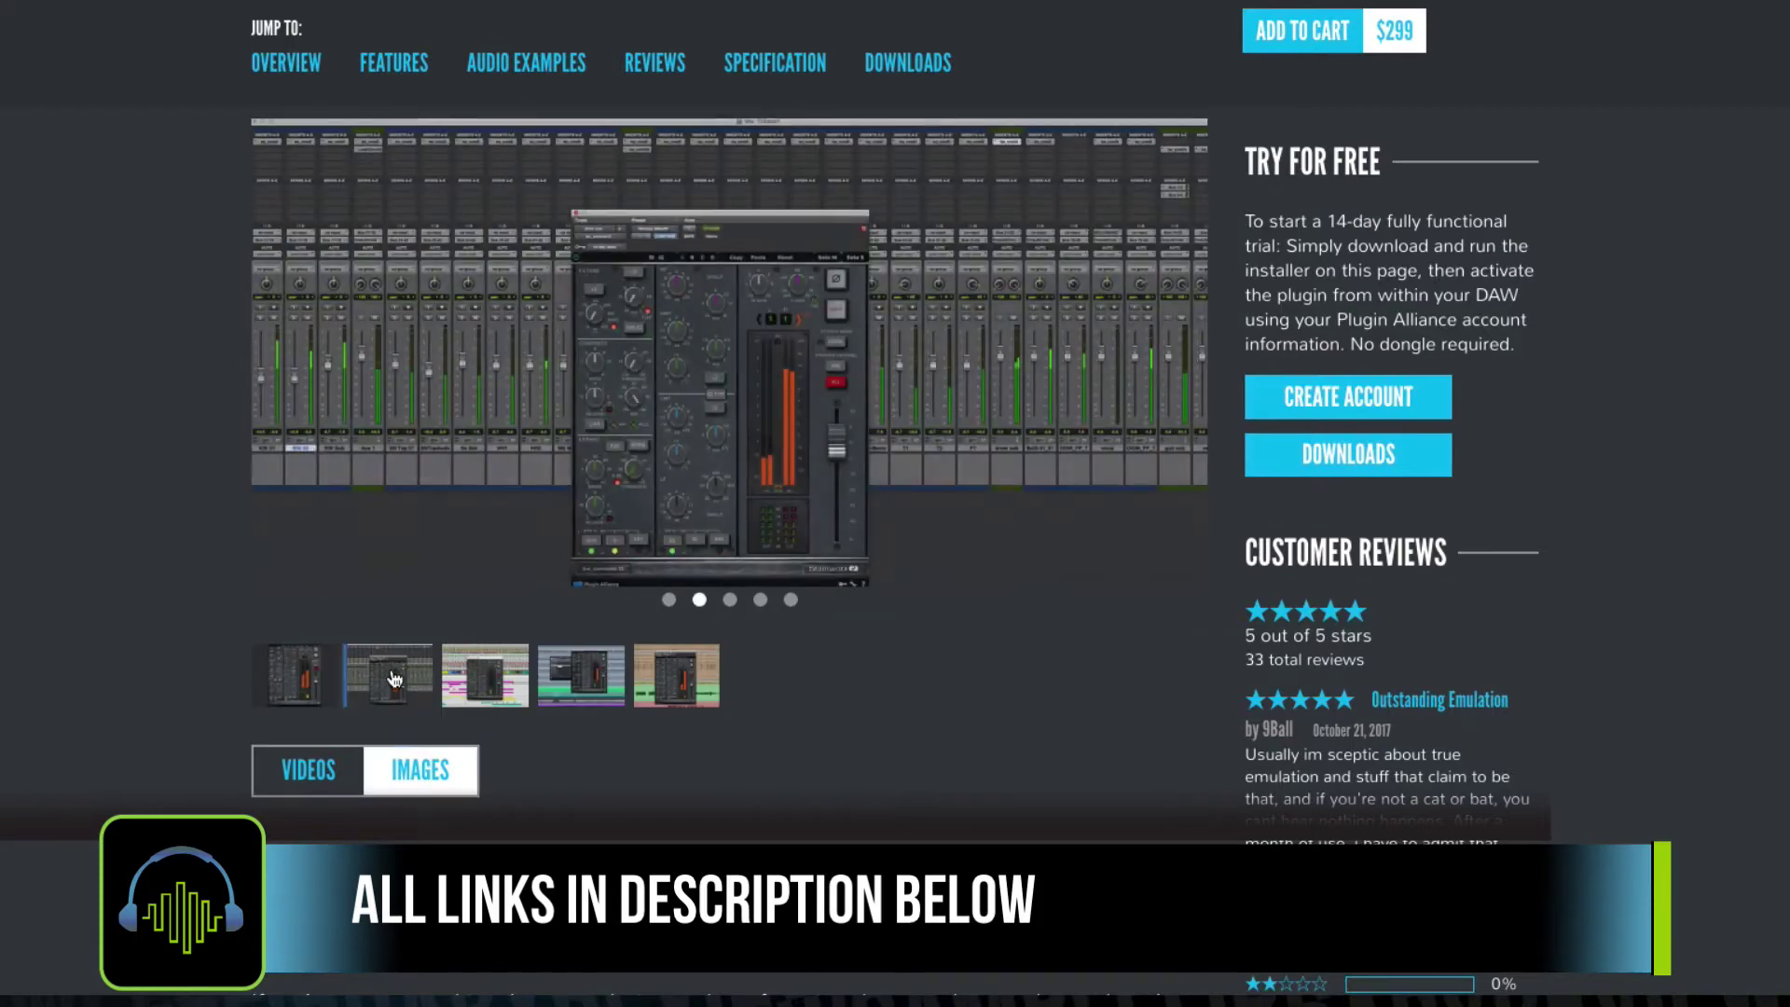
{"action": "left_click", "coordinate": [508, 673]}
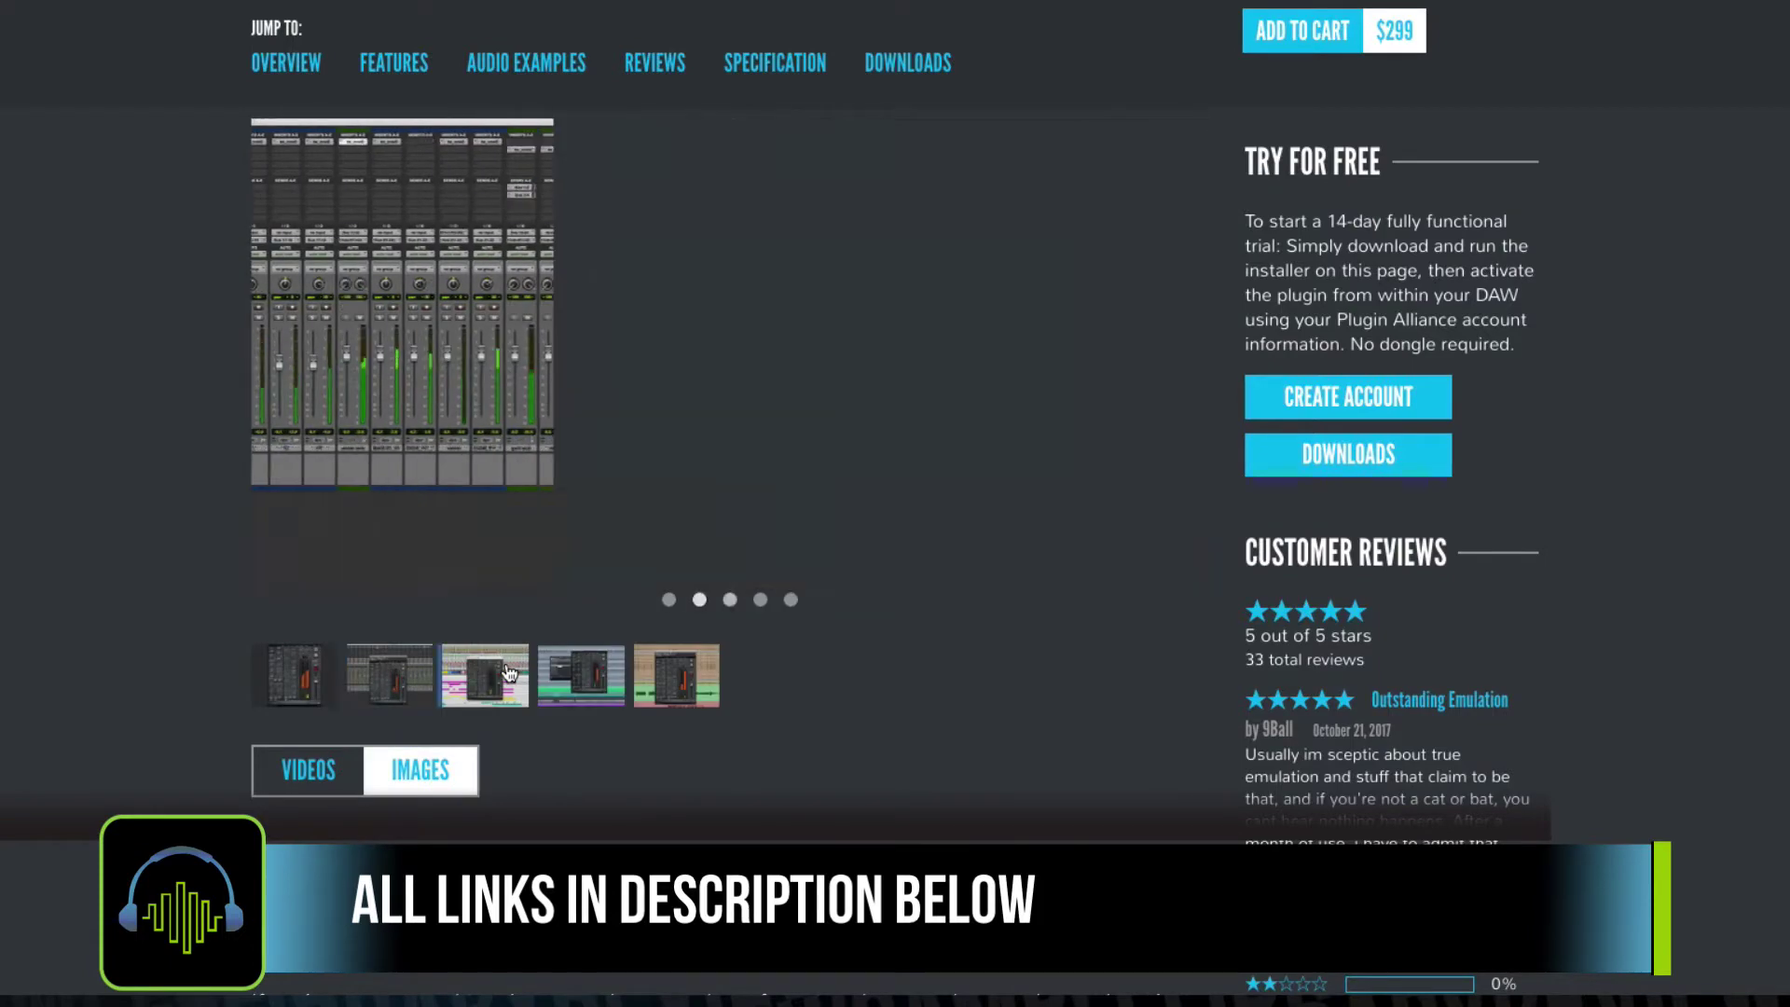
{"action": "left_click", "coordinate": [593, 677]}
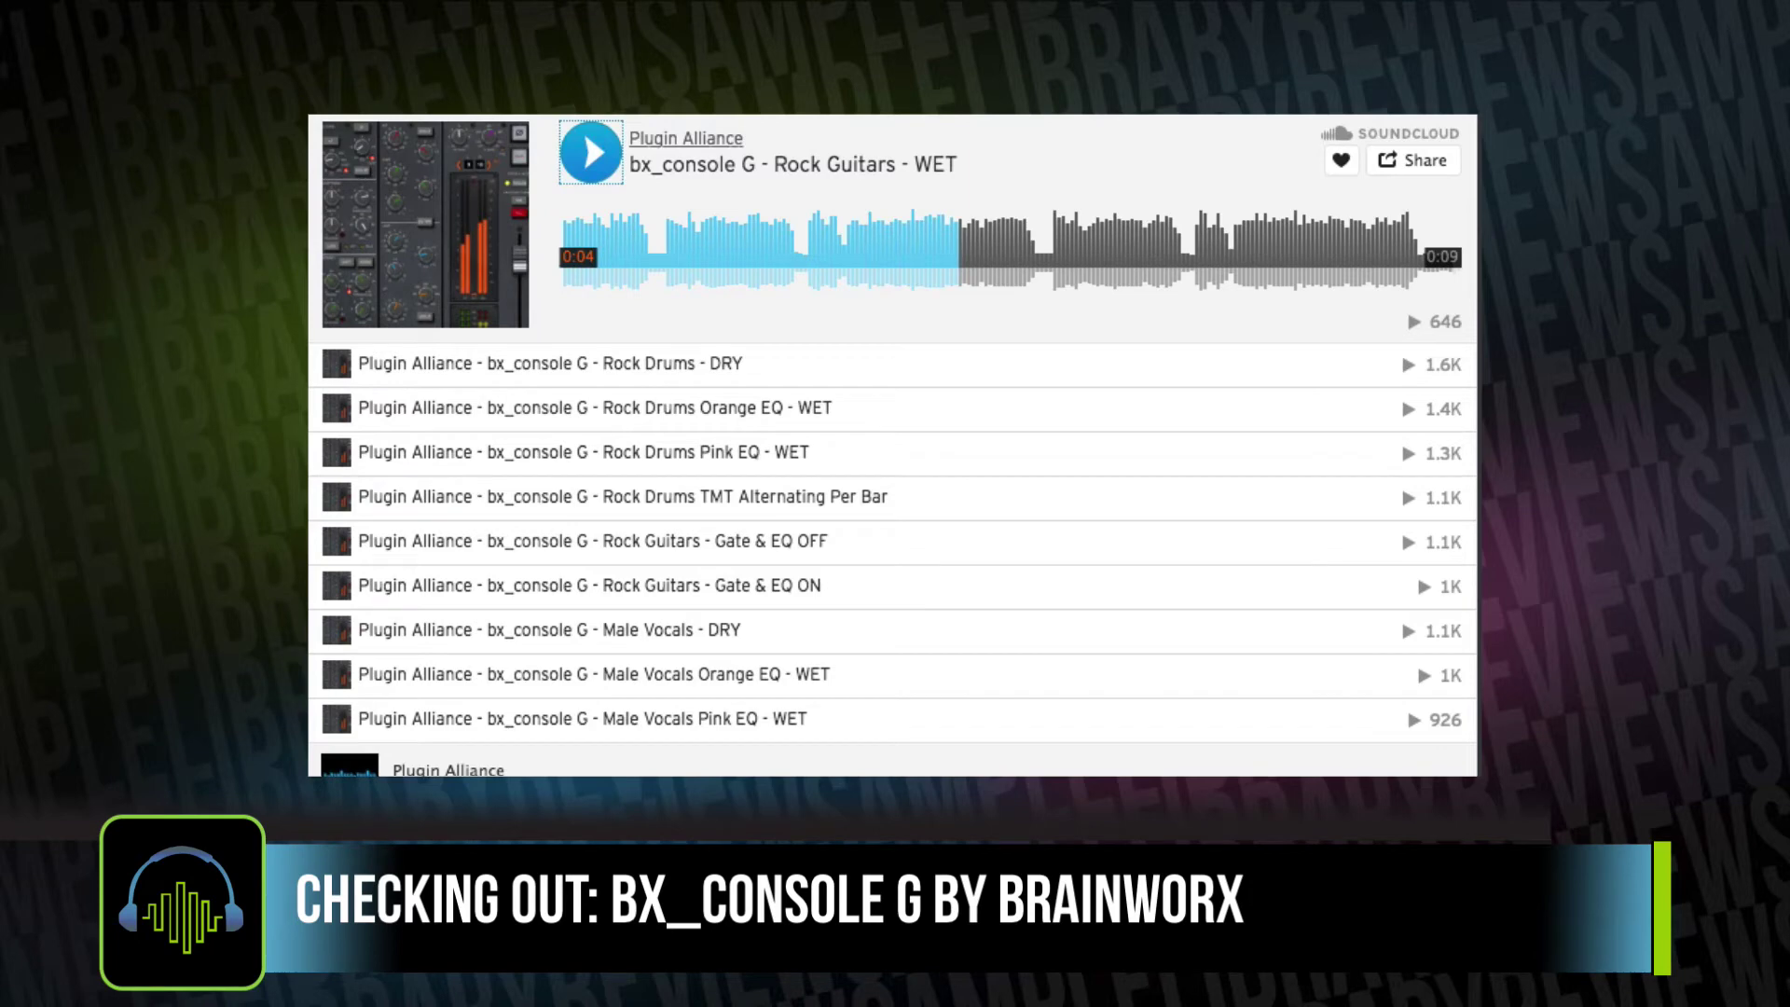
Play the Rock Drums DRY/Orange EQ WET and the Rock Guitars Gate & EQ OFF/ON and DRY/WET demos
{"action": "left_click", "coordinate": [660, 365]}
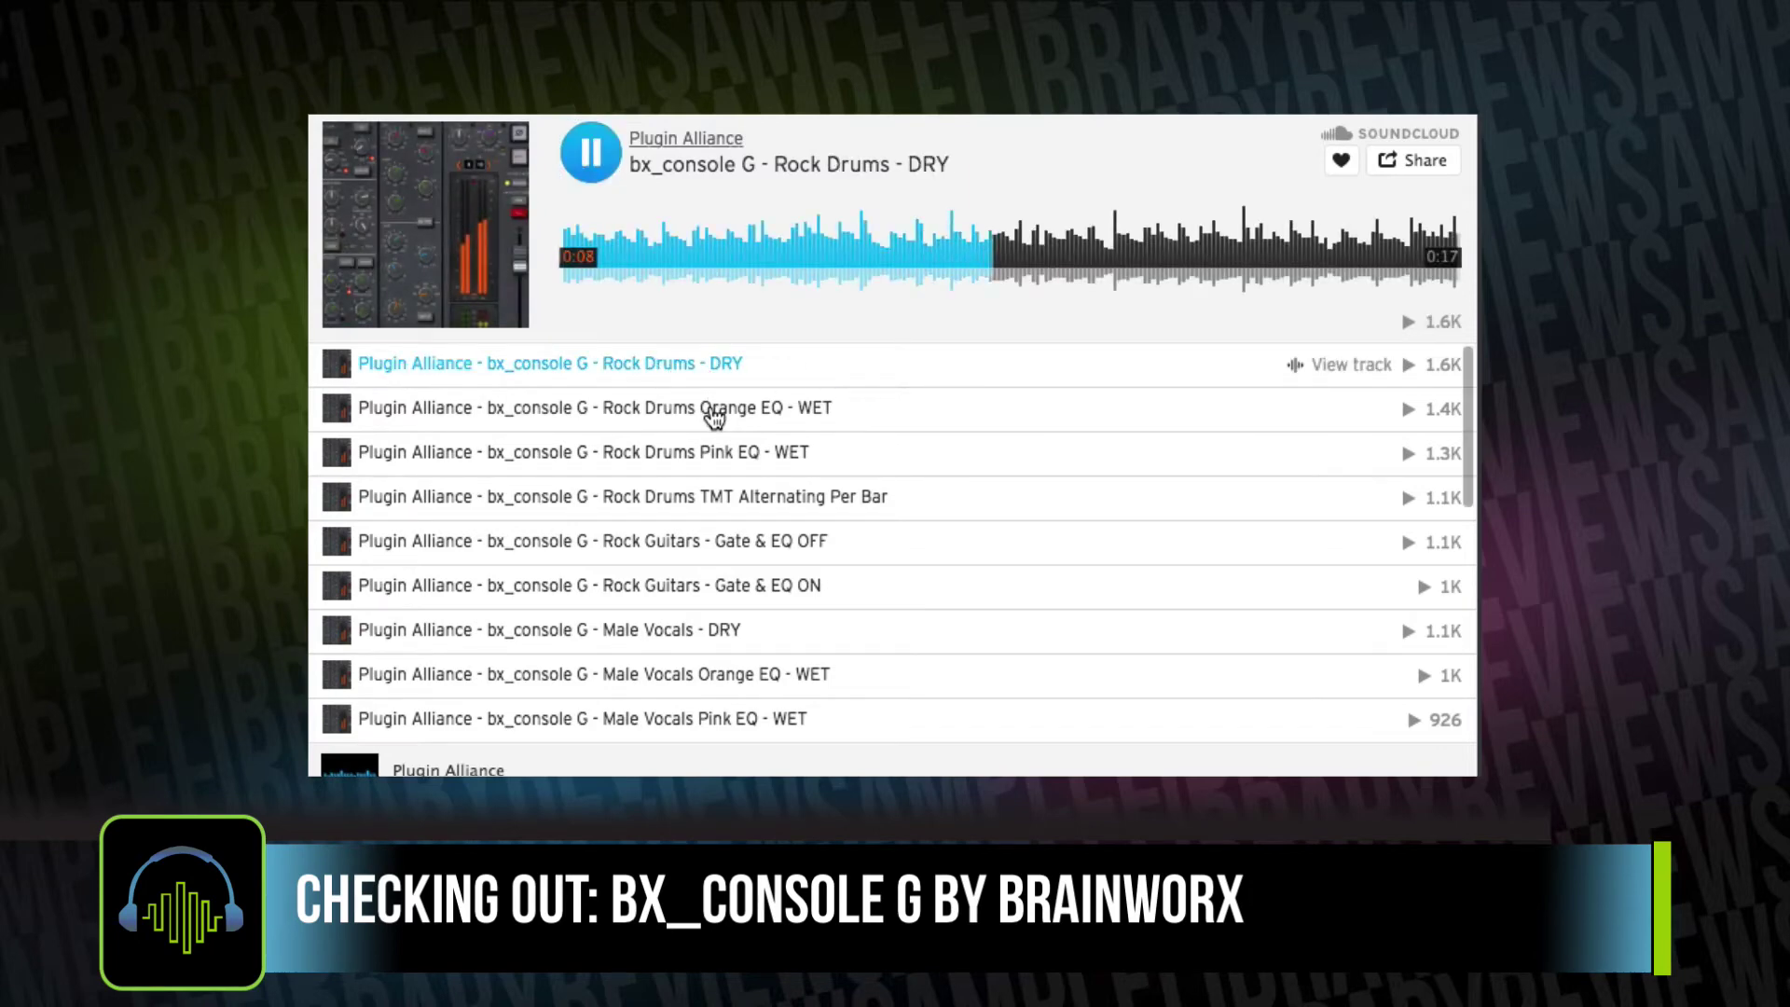
{"action": "left_click", "coordinate": [714, 410]}
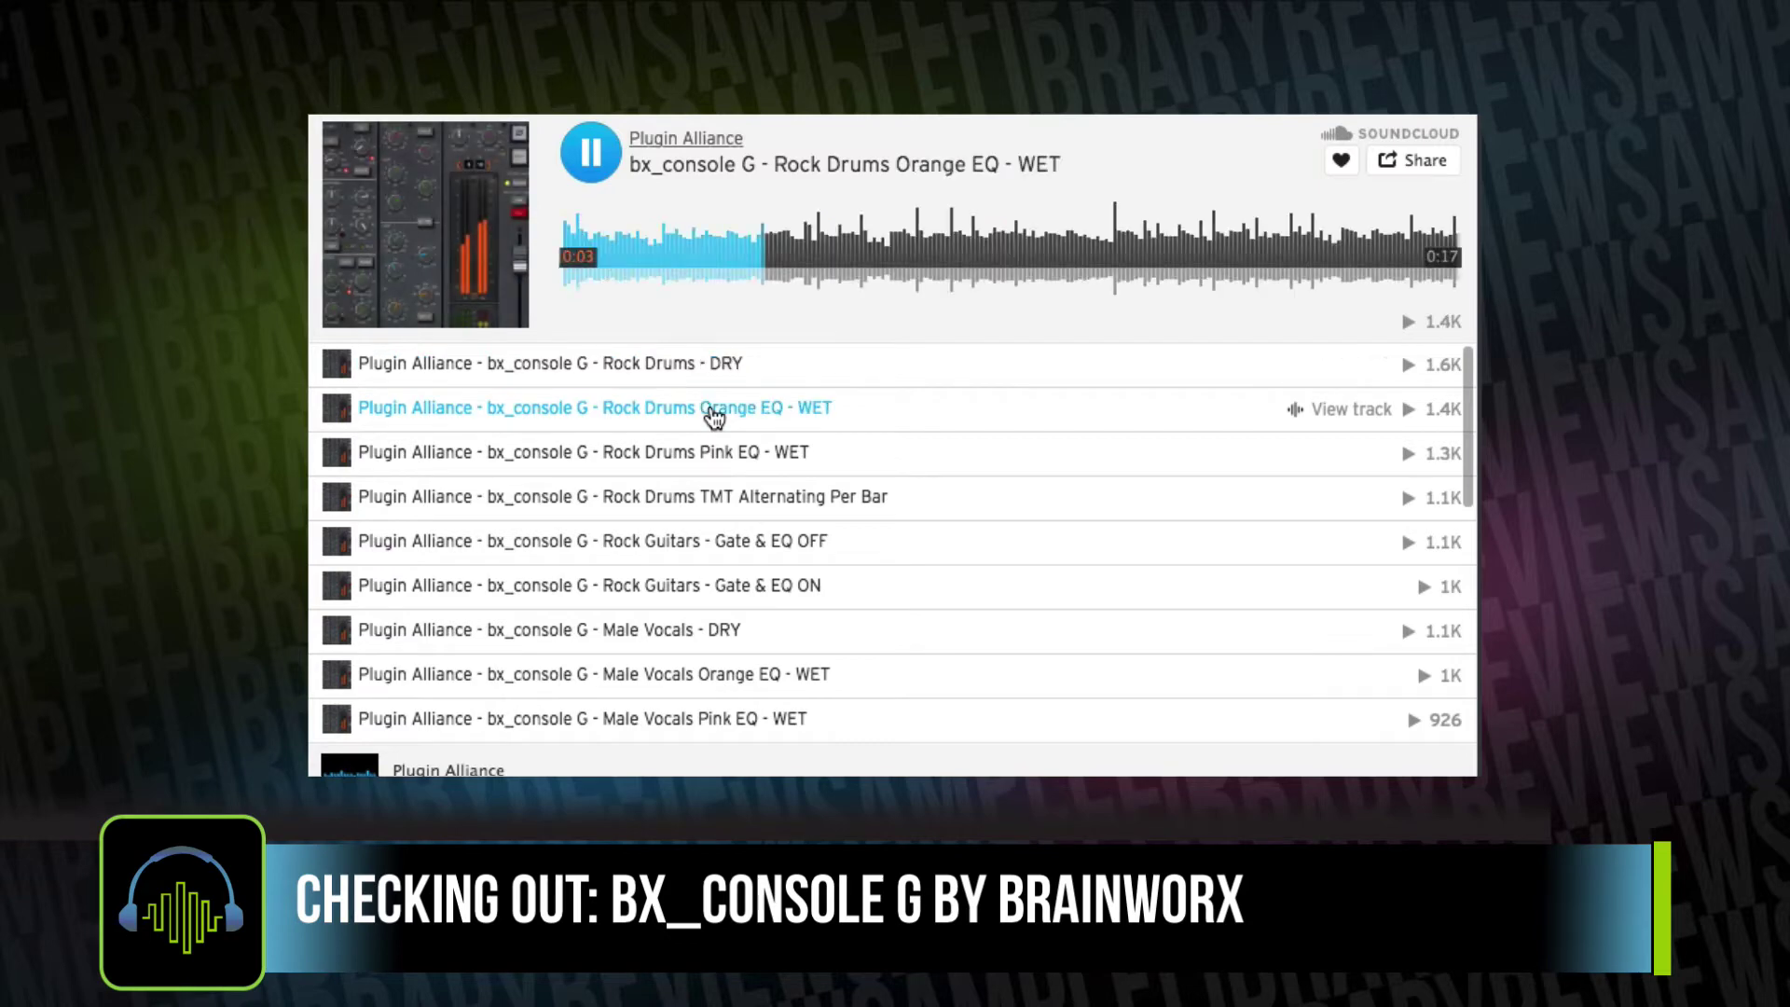
{"action": "scroll", "coordinate": [755, 452], "scroll_direction": "down", "scroll_amount": 3}
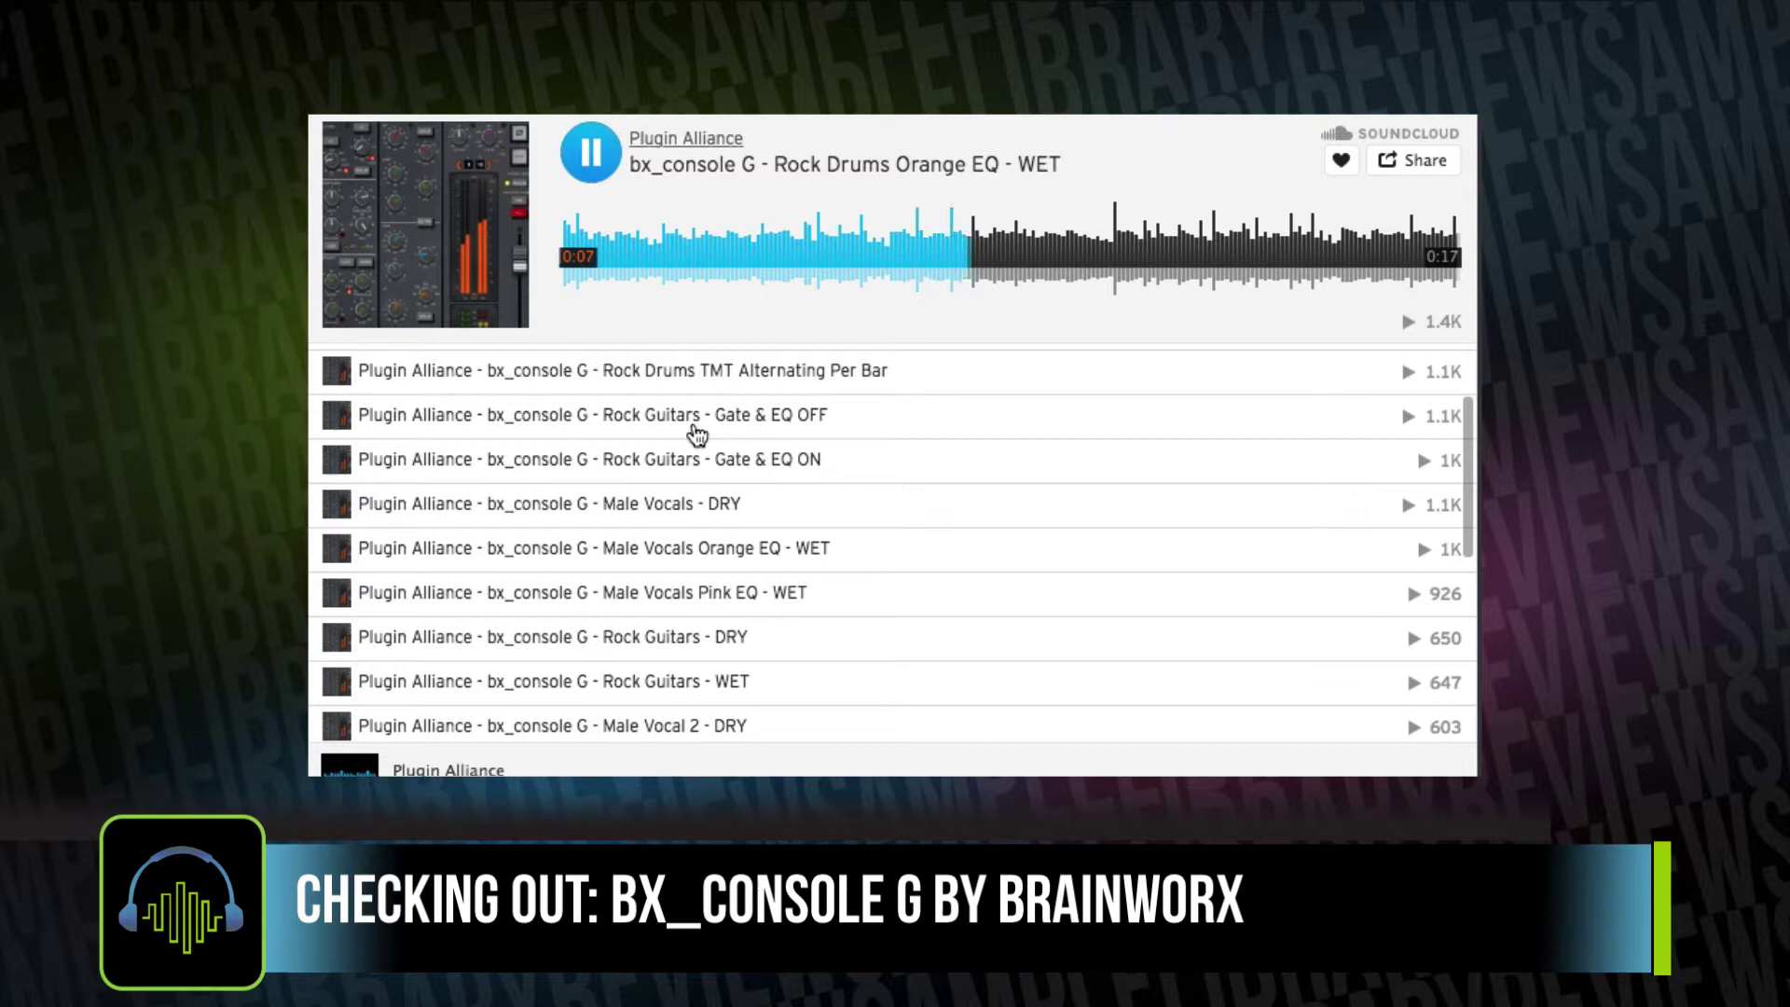
{"action": "left_click", "coordinate": [697, 433]}
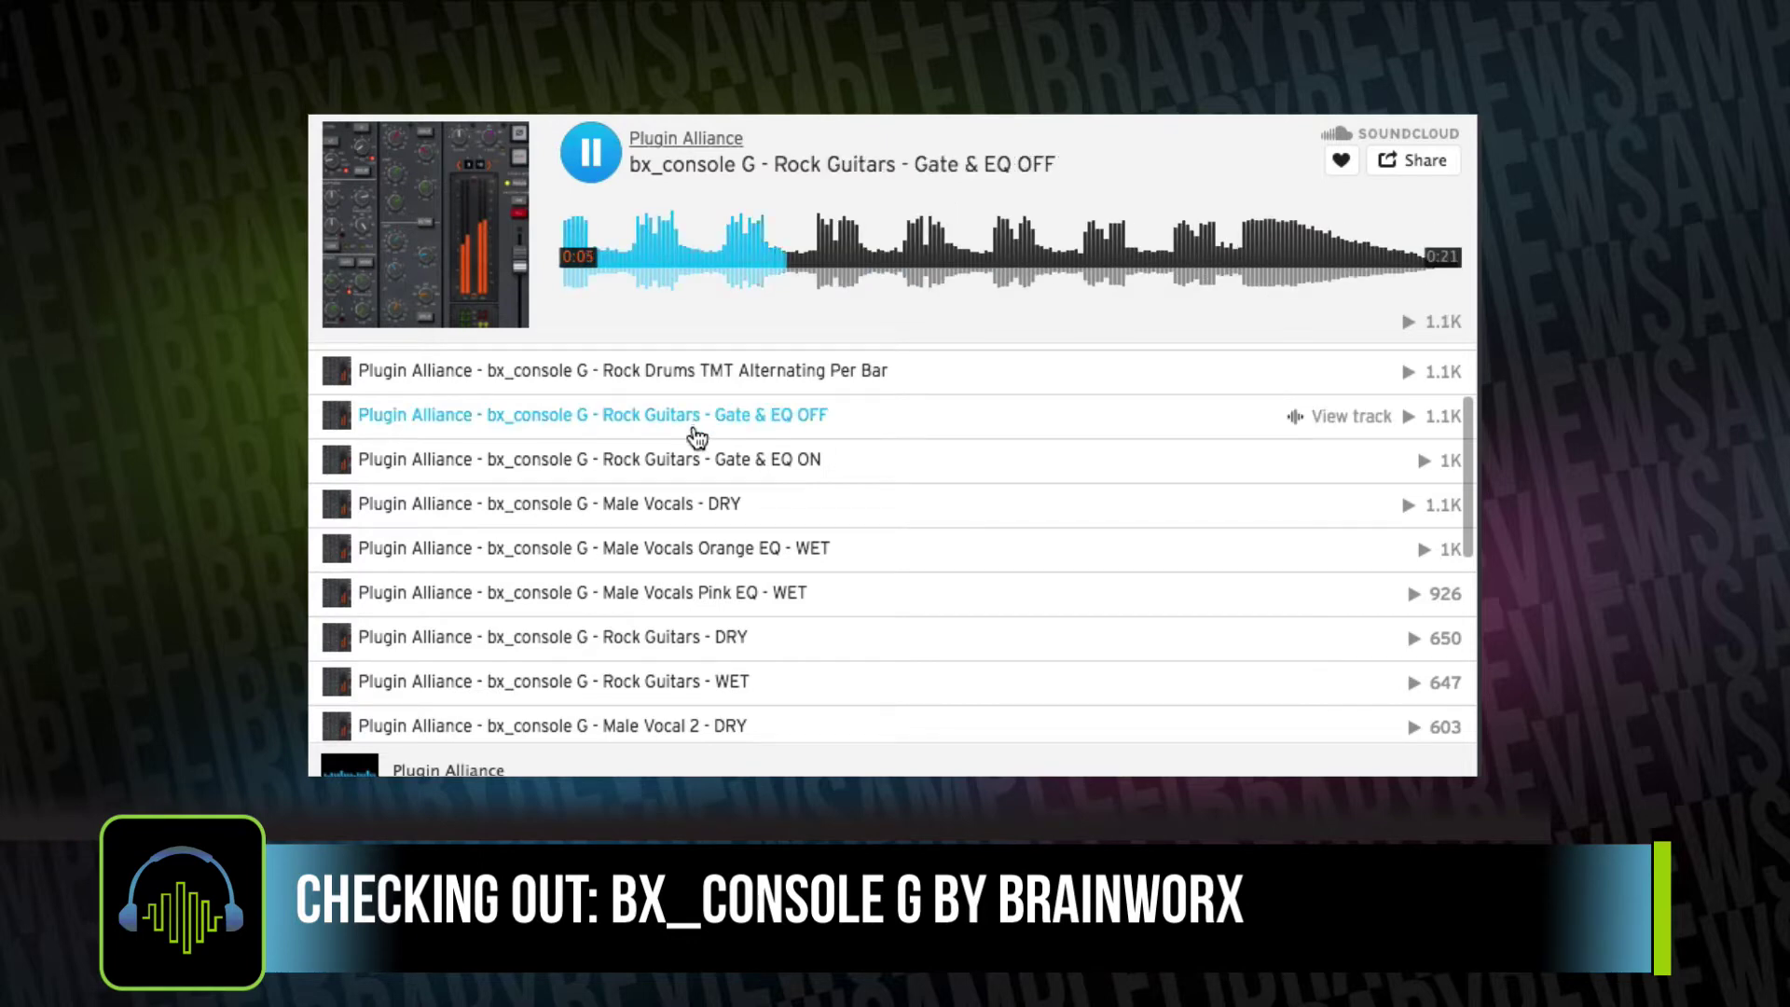
{"action": "left_click", "coordinate": [687, 464]}
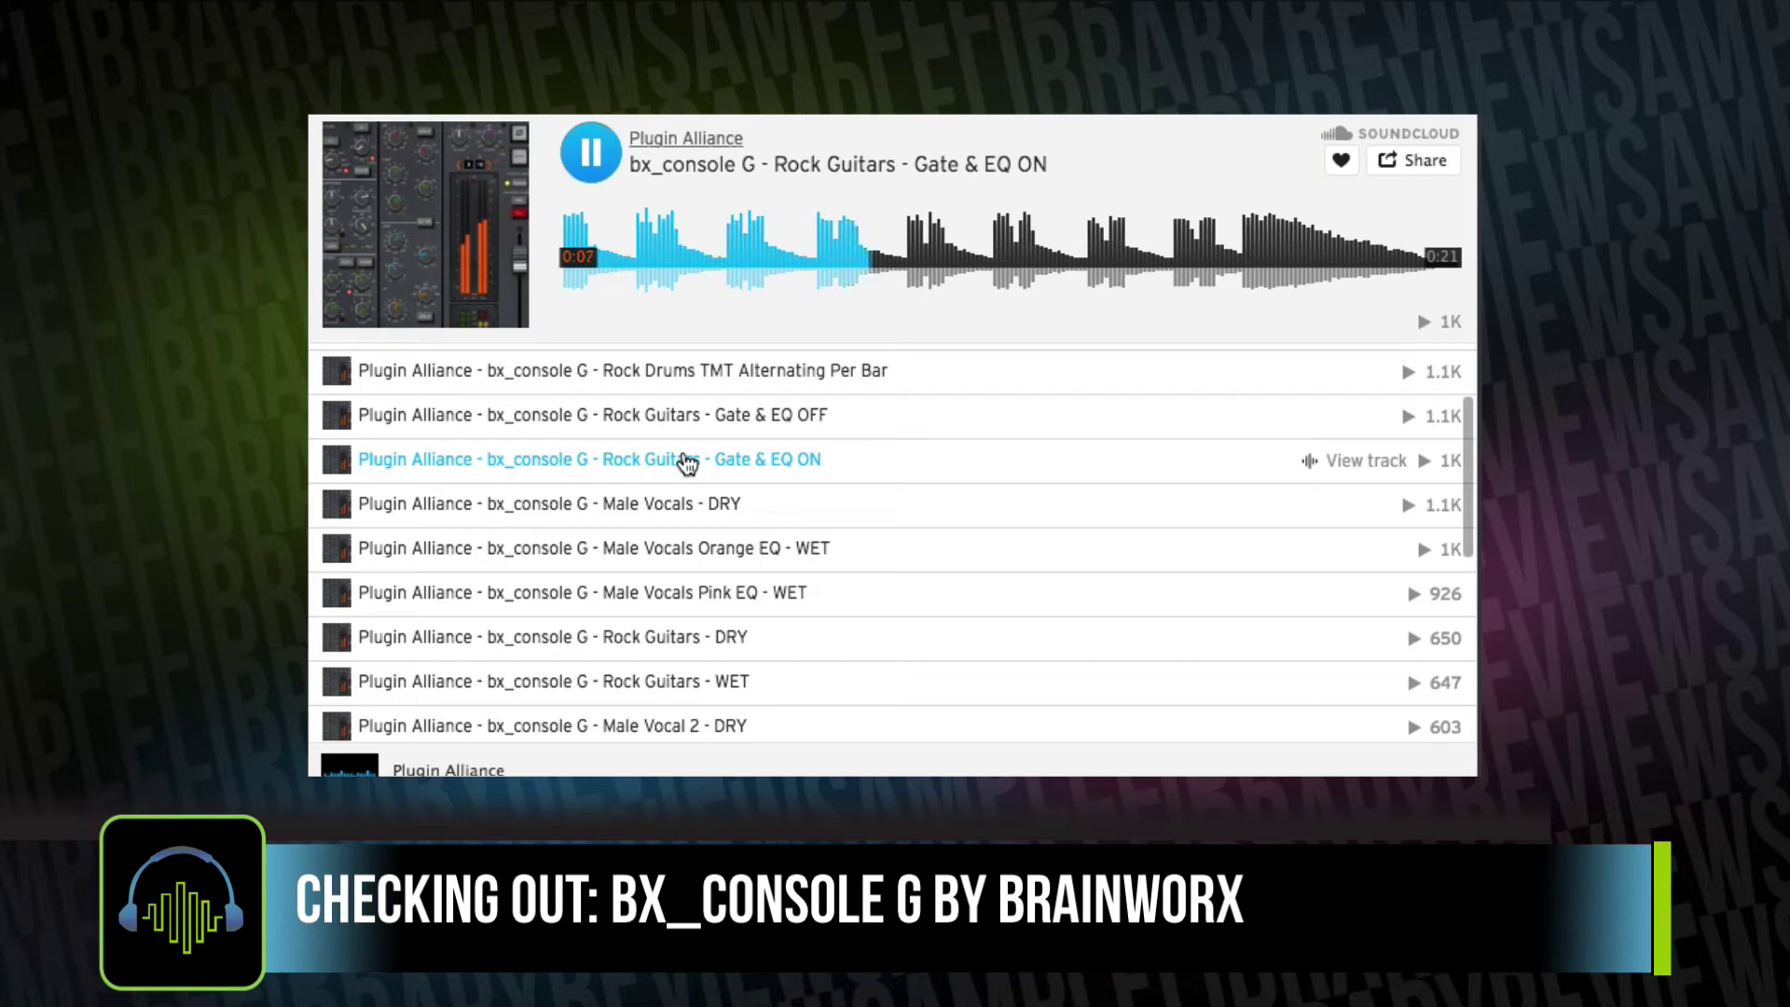
{"action": "scroll", "coordinate": [699, 499], "scroll_direction": "down", "scroll_amount": 3}
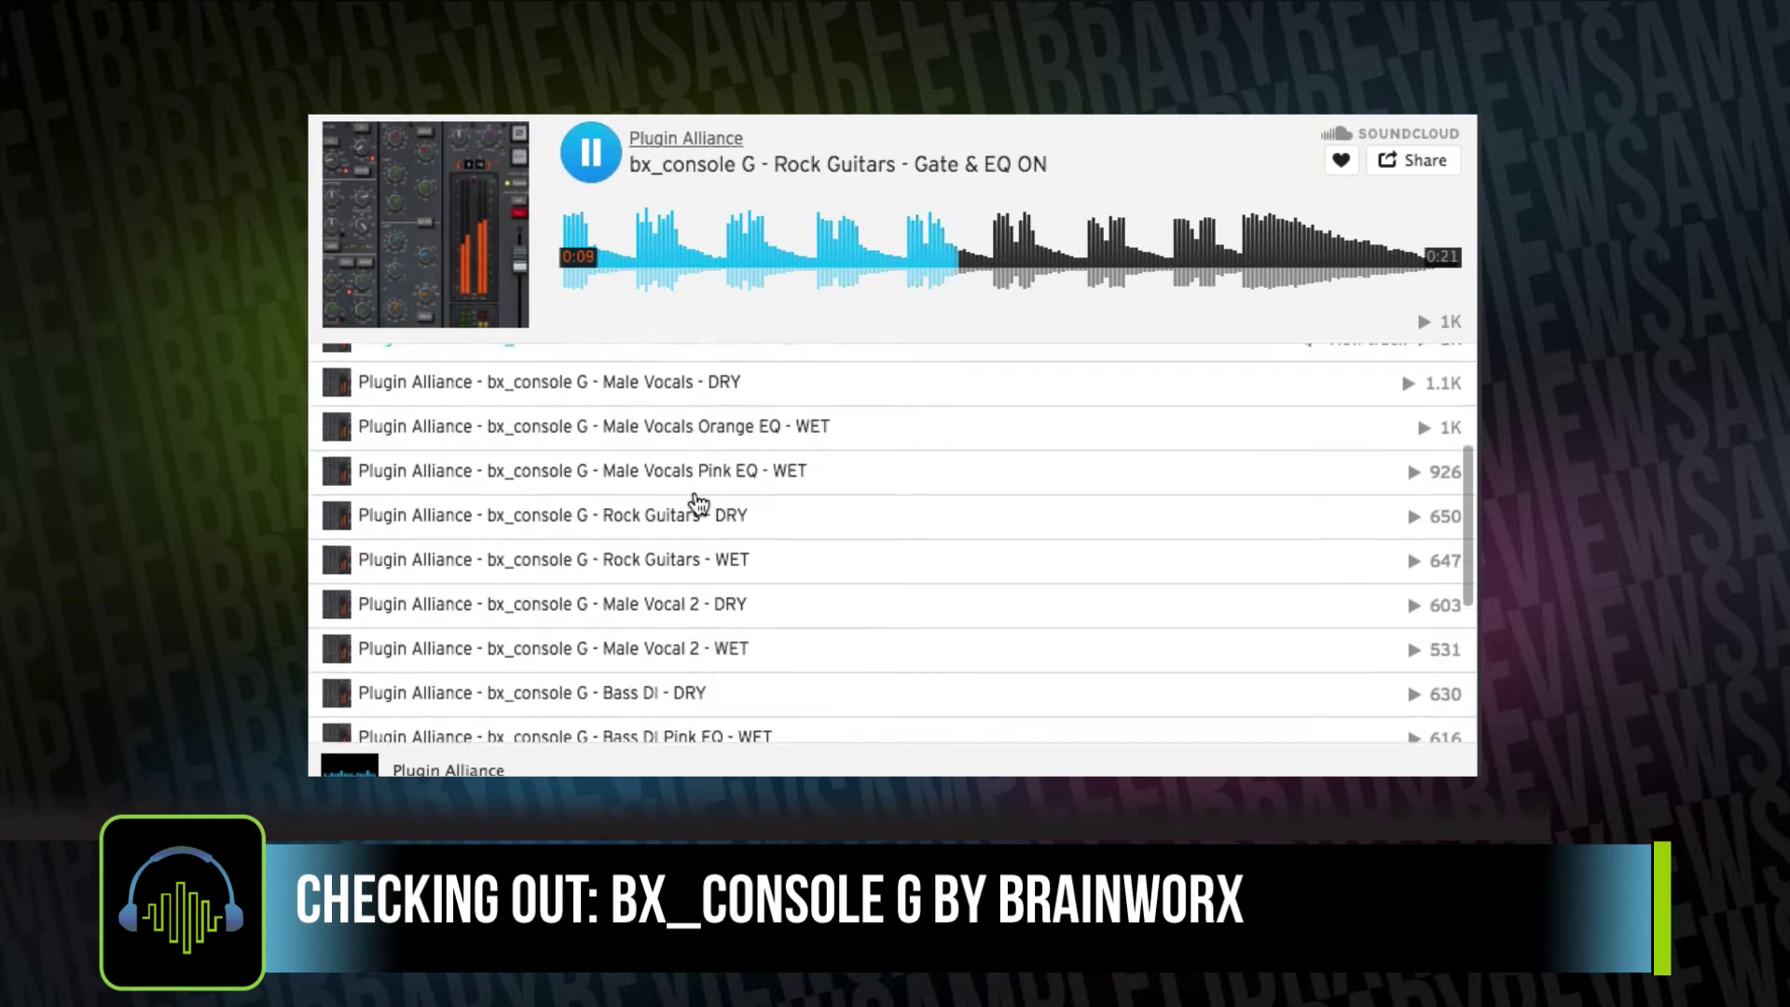
{"action": "left_click", "coordinate": [684, 497]}
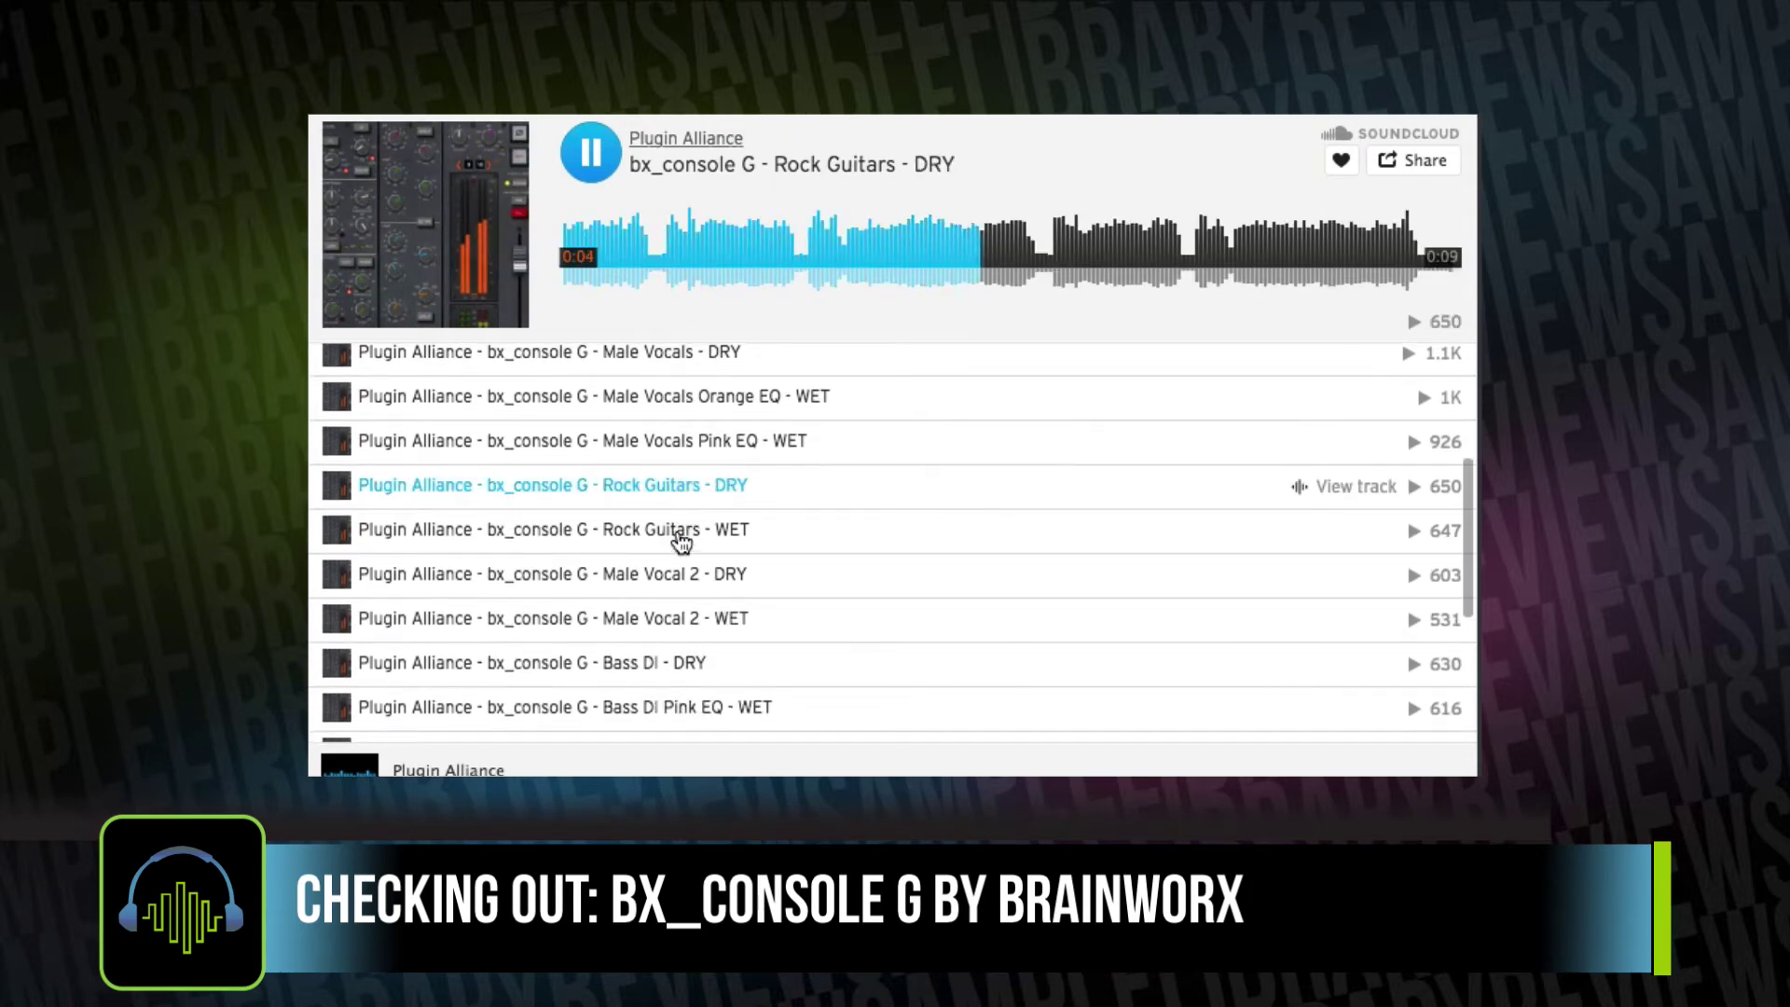
{"action": "left_click", "coordinate": [676, 531]}
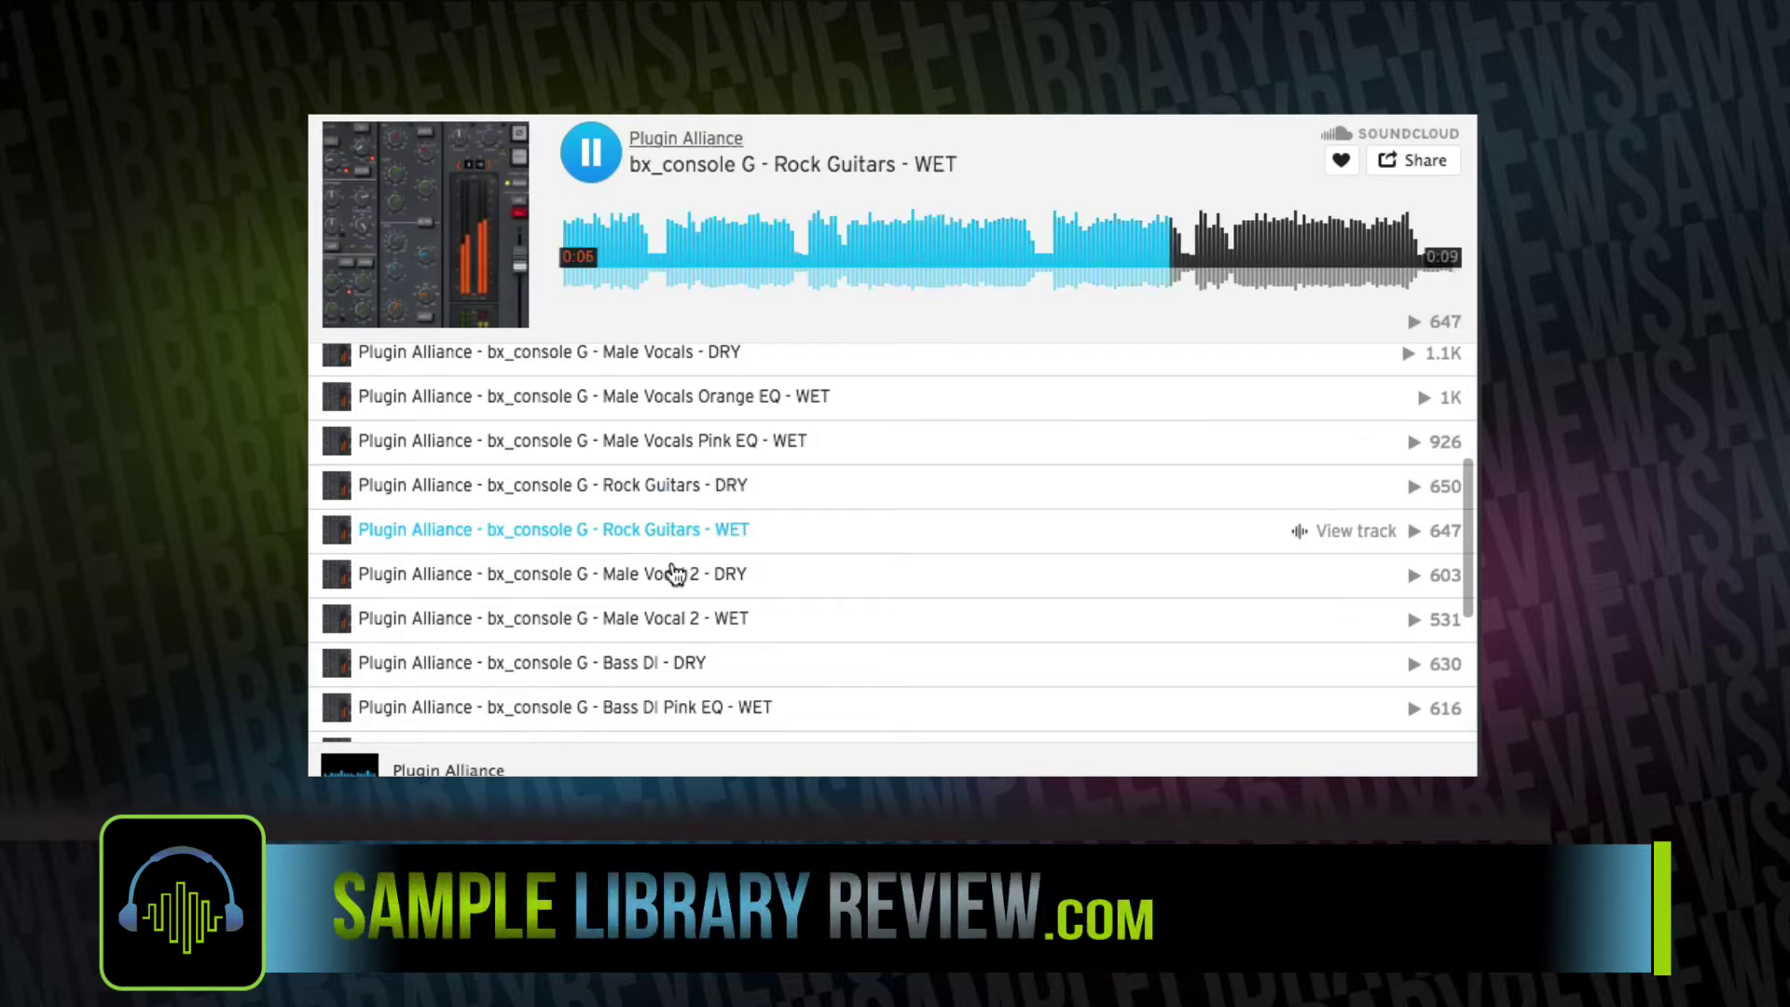
Play the Male Vocal 2 and Acoustic Guitar demos, each DRY then WET
{"action": "left_click", "coordinate": [676, 573]}
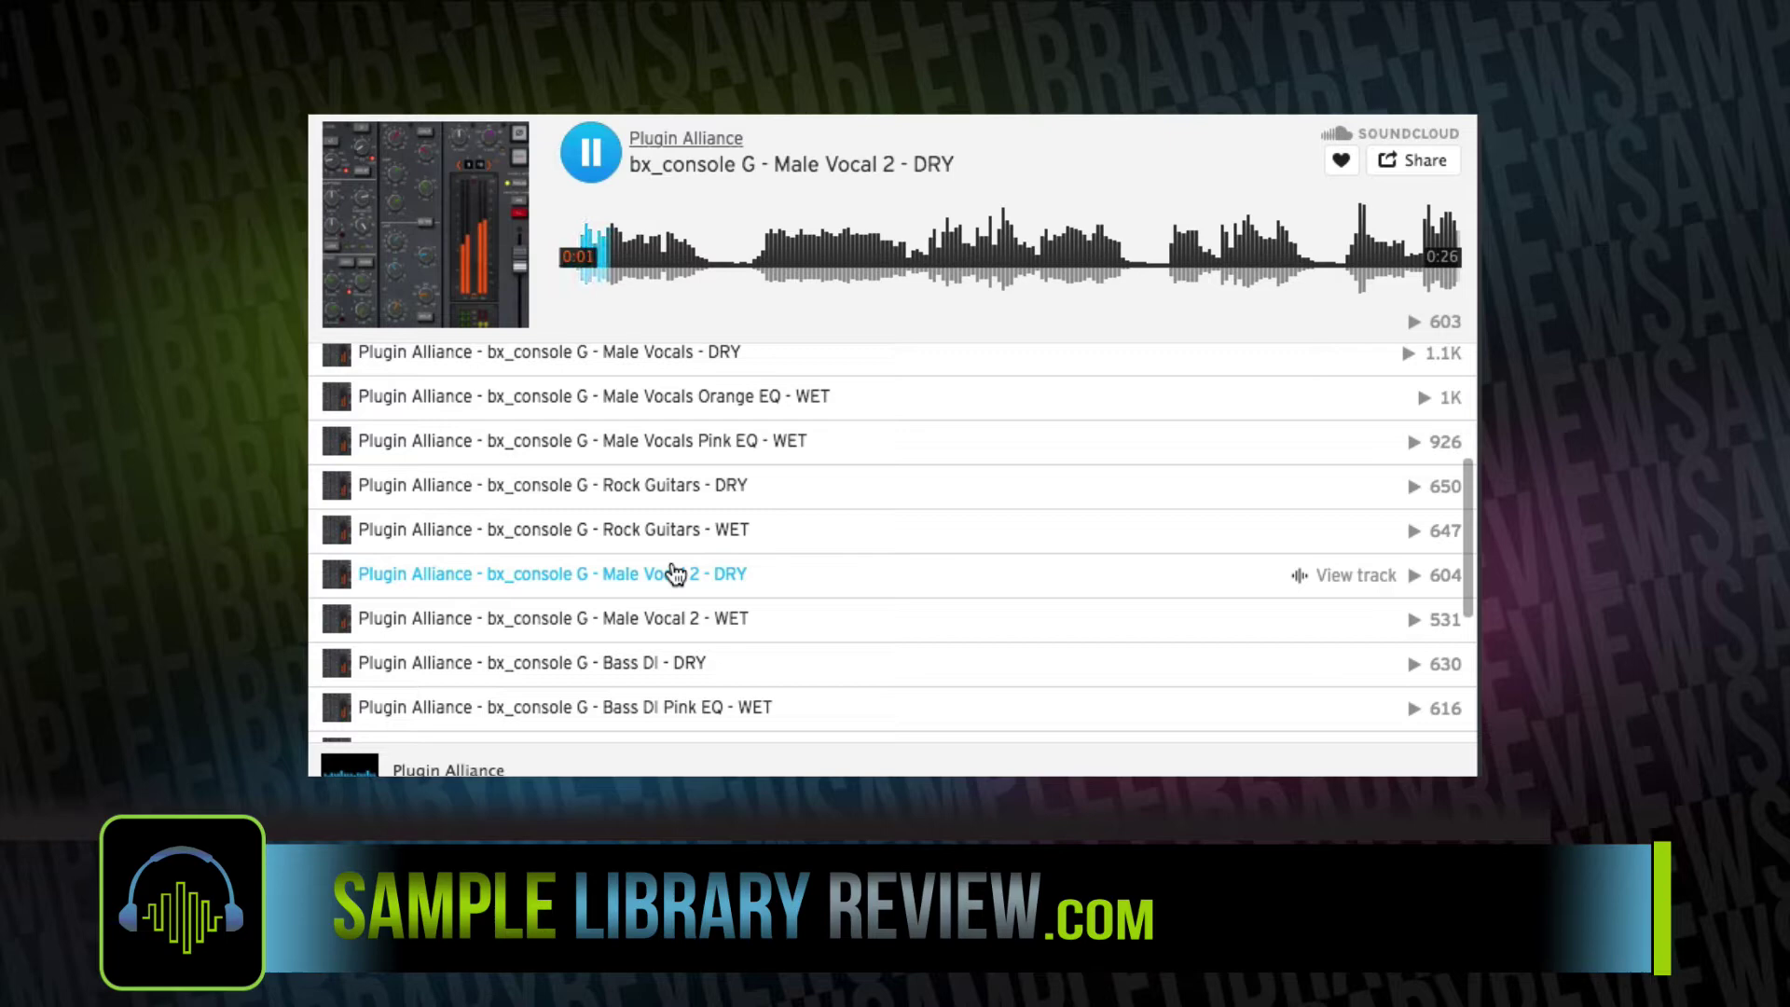
{"action": "scroll", "coordinate": [711, 624], "scroll_direction": "down", "scroll_amount": 2}
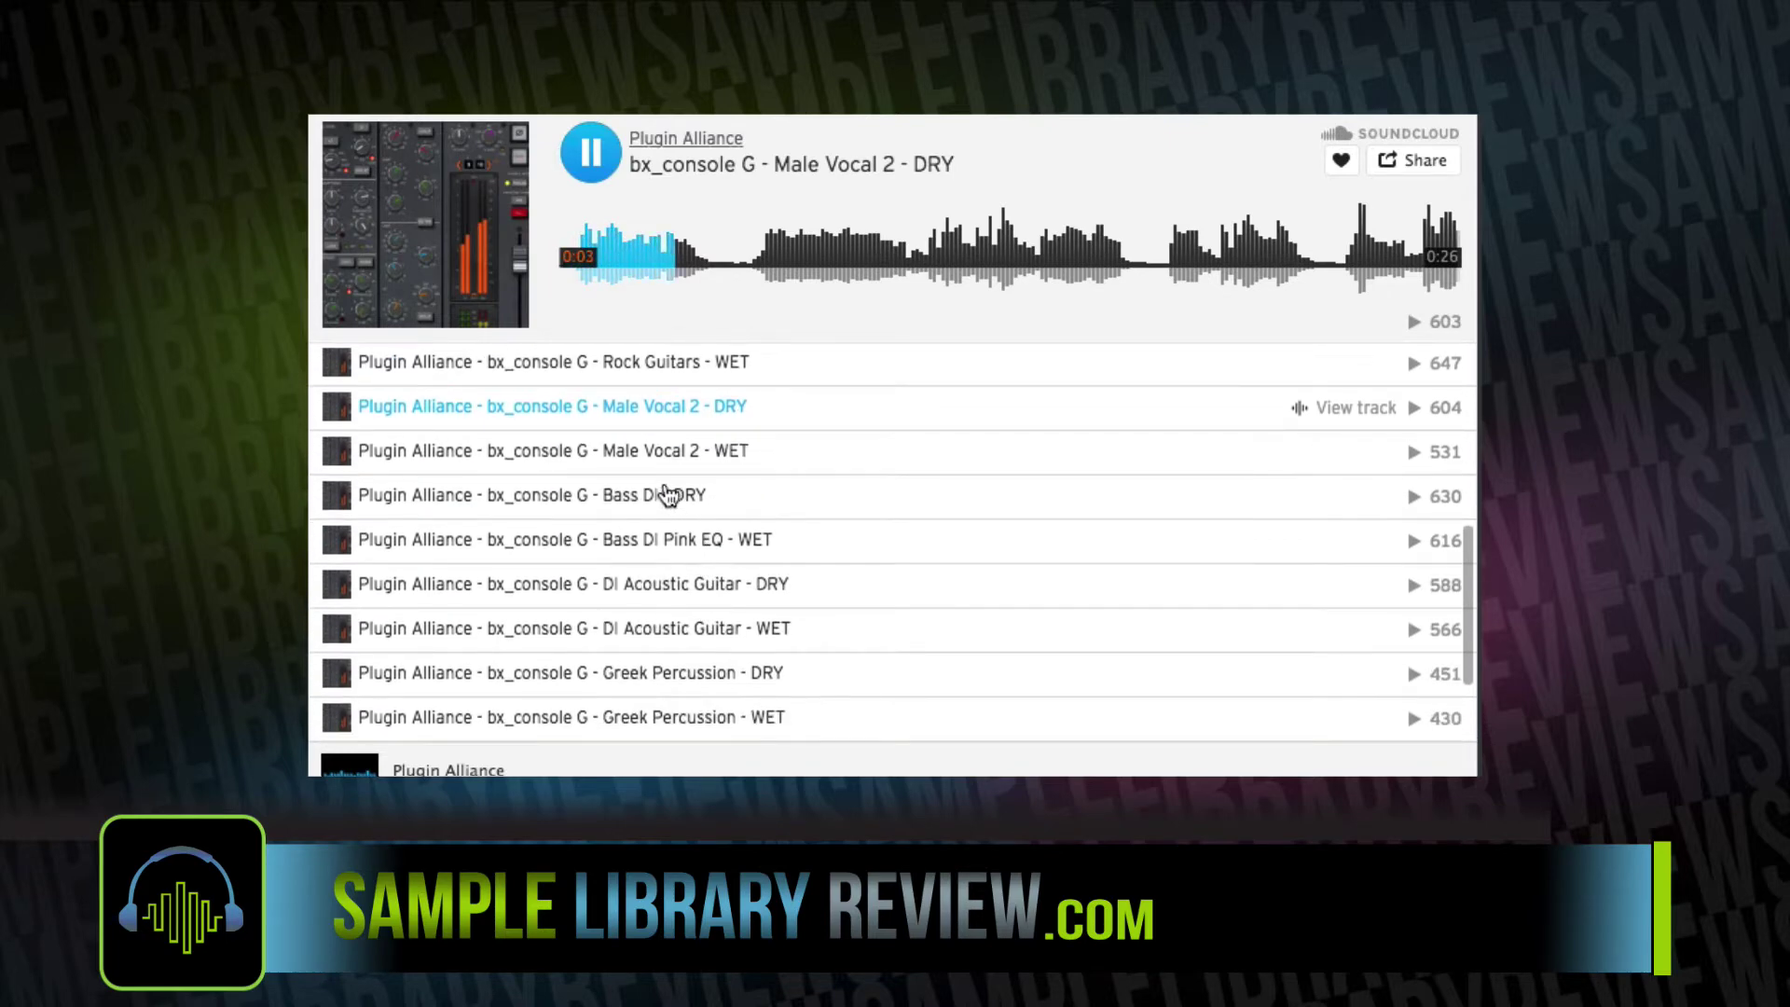
{"action": "left_click", "coordinate": [653, 459]}
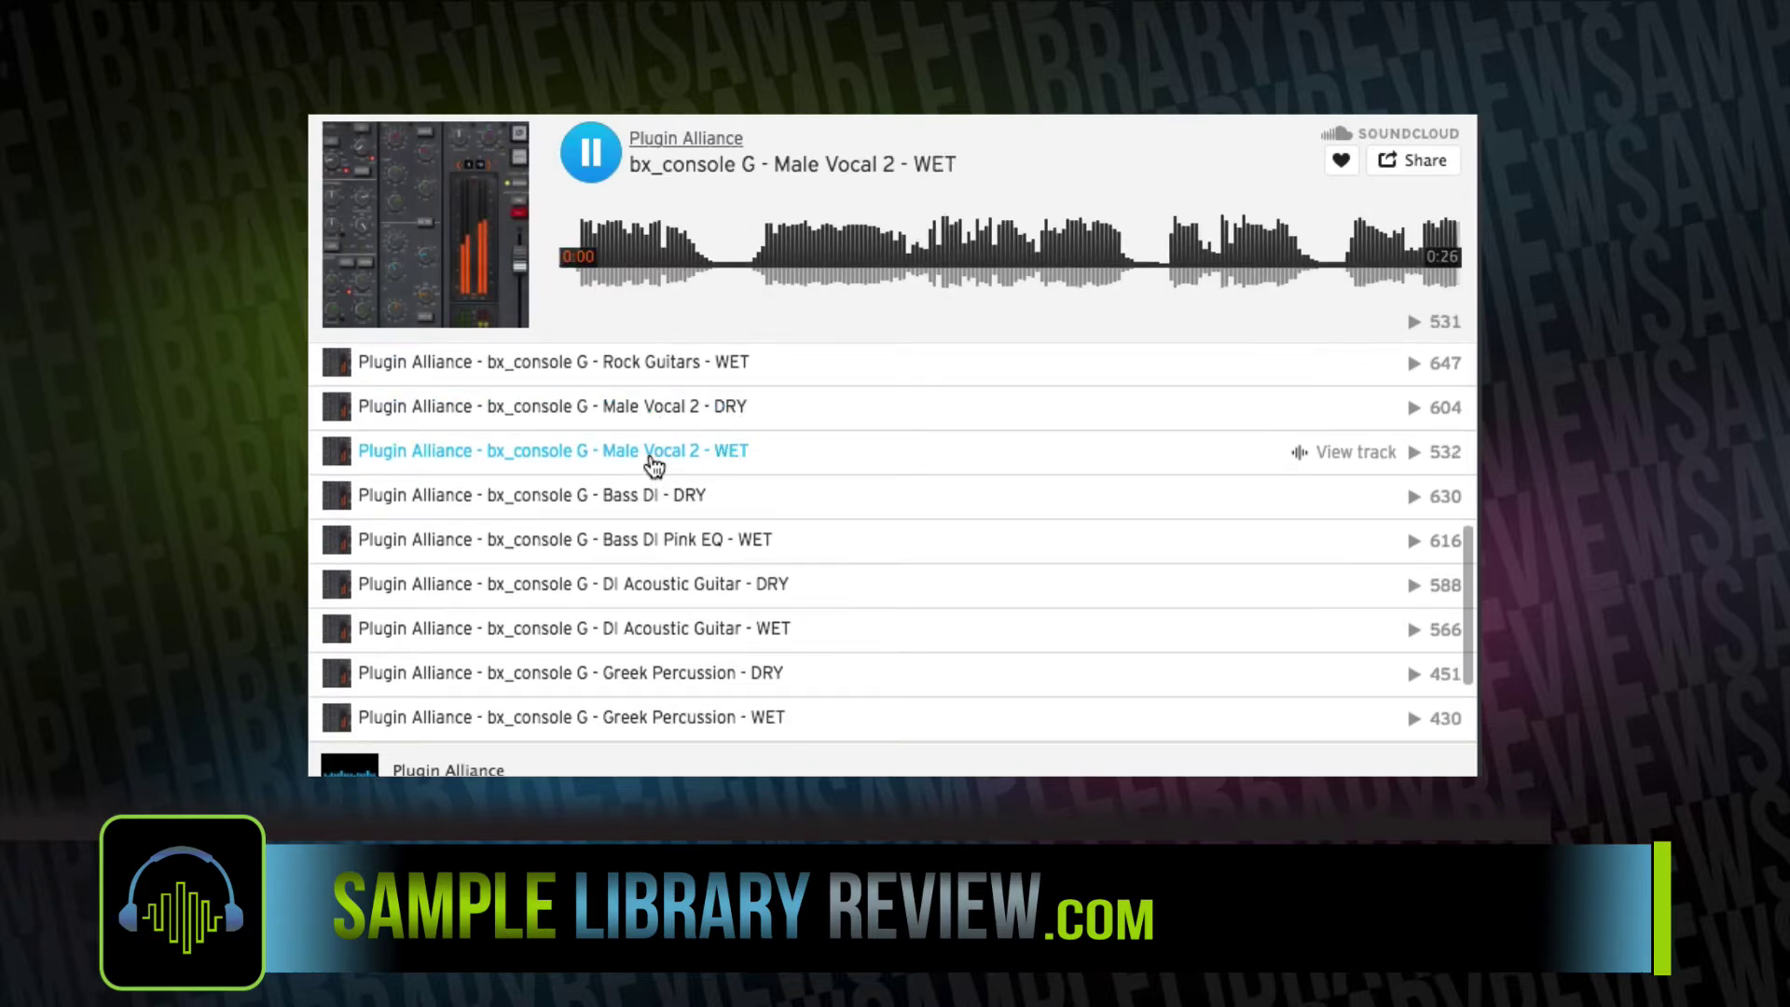
{"action": "scroll", "coordinate": [711, 507], "scroll_direction": "down", "scroll_amount": 3}
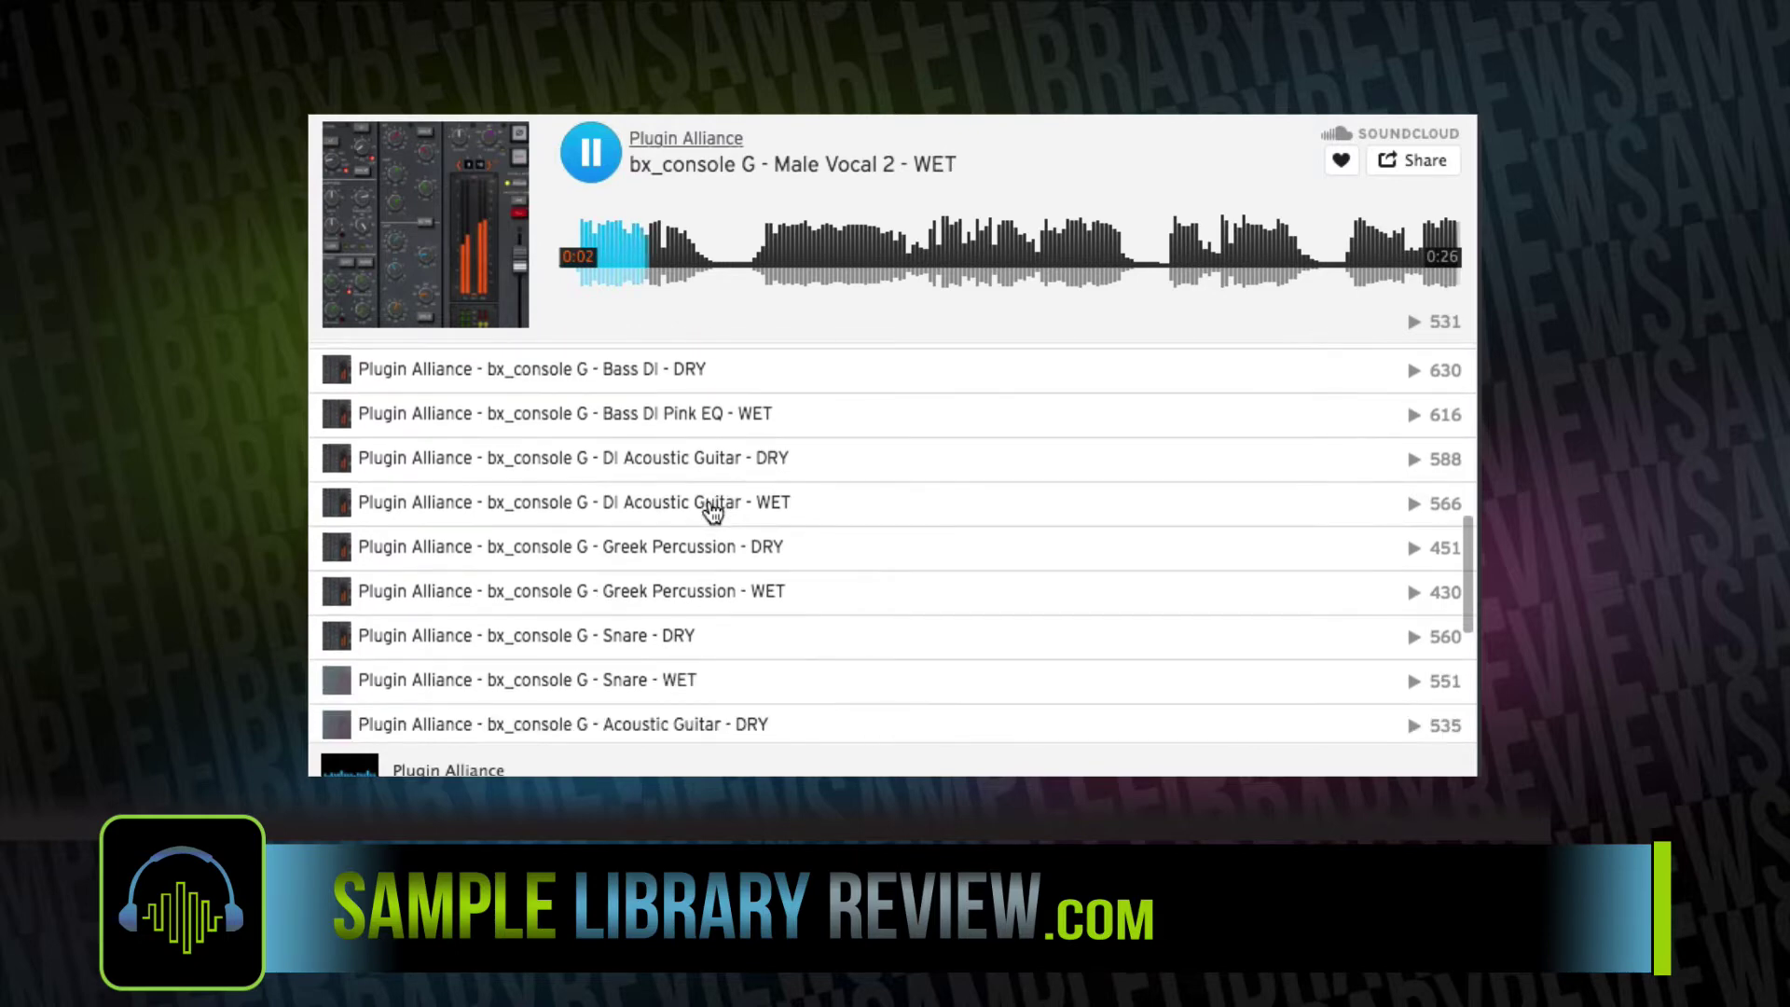
{"action": "scroll", "coordinate": [713, 511], "scroll_direction": "down", "scroll_amount": 5}
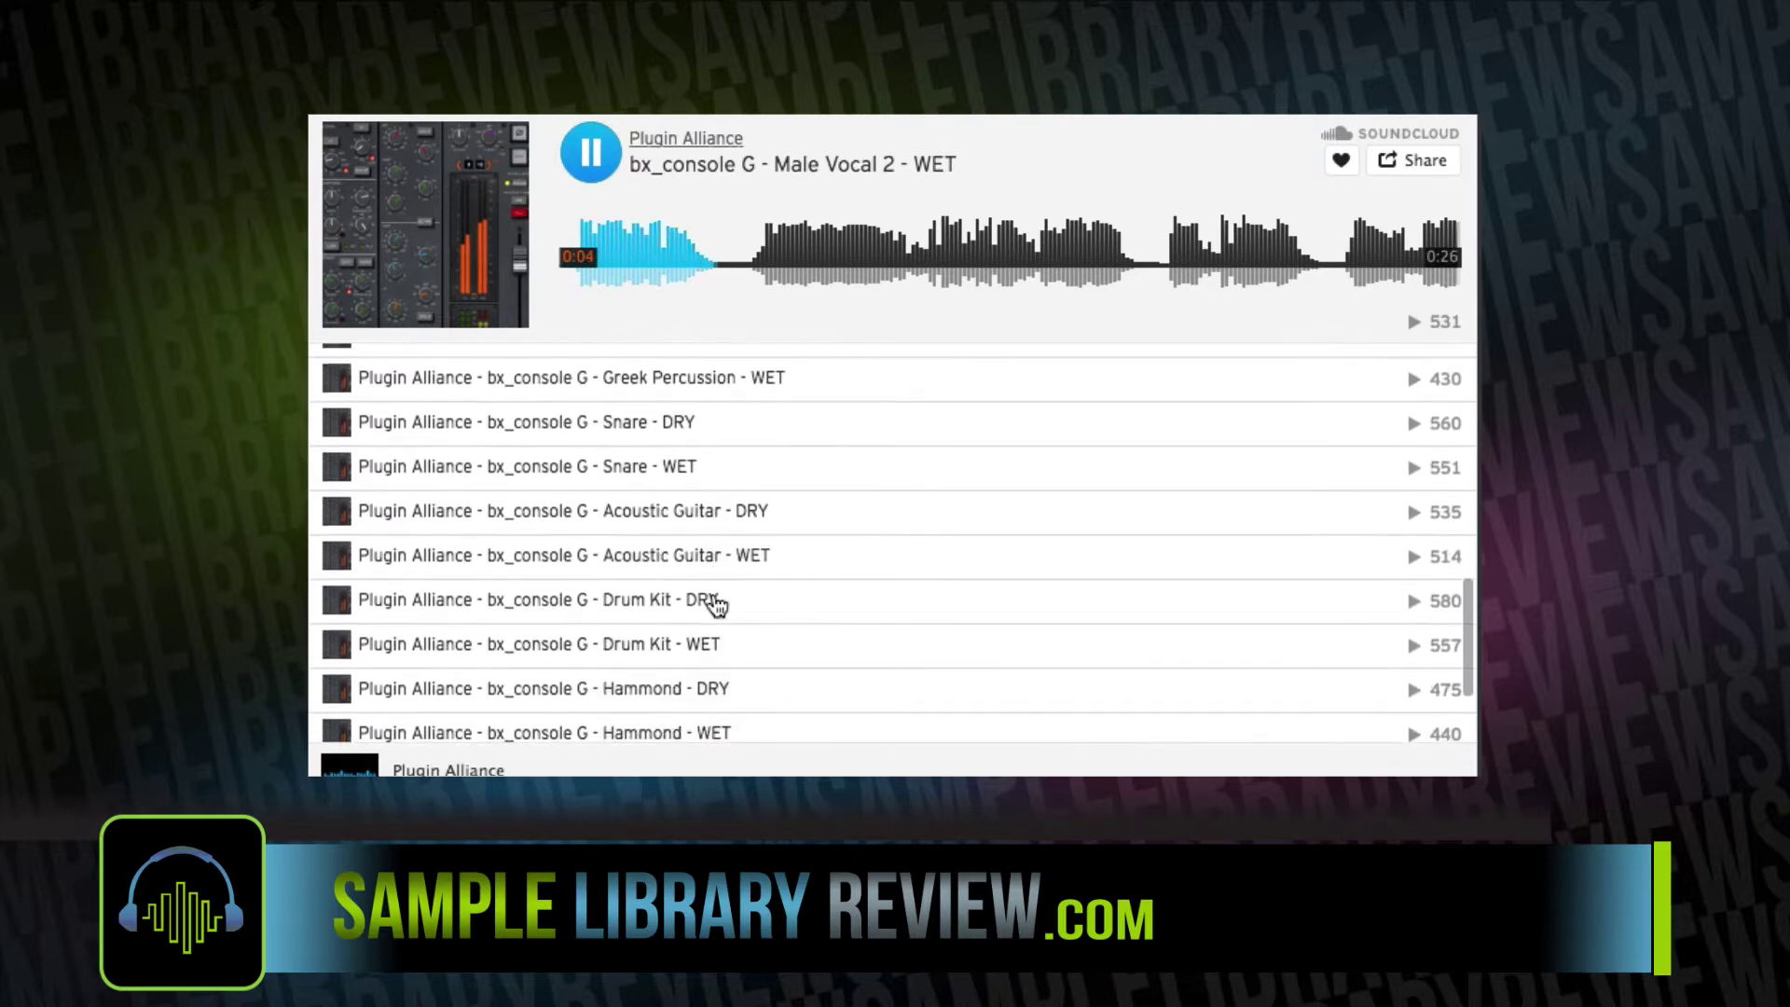
{"action": "left_click", "coordinate": [662, 510]}
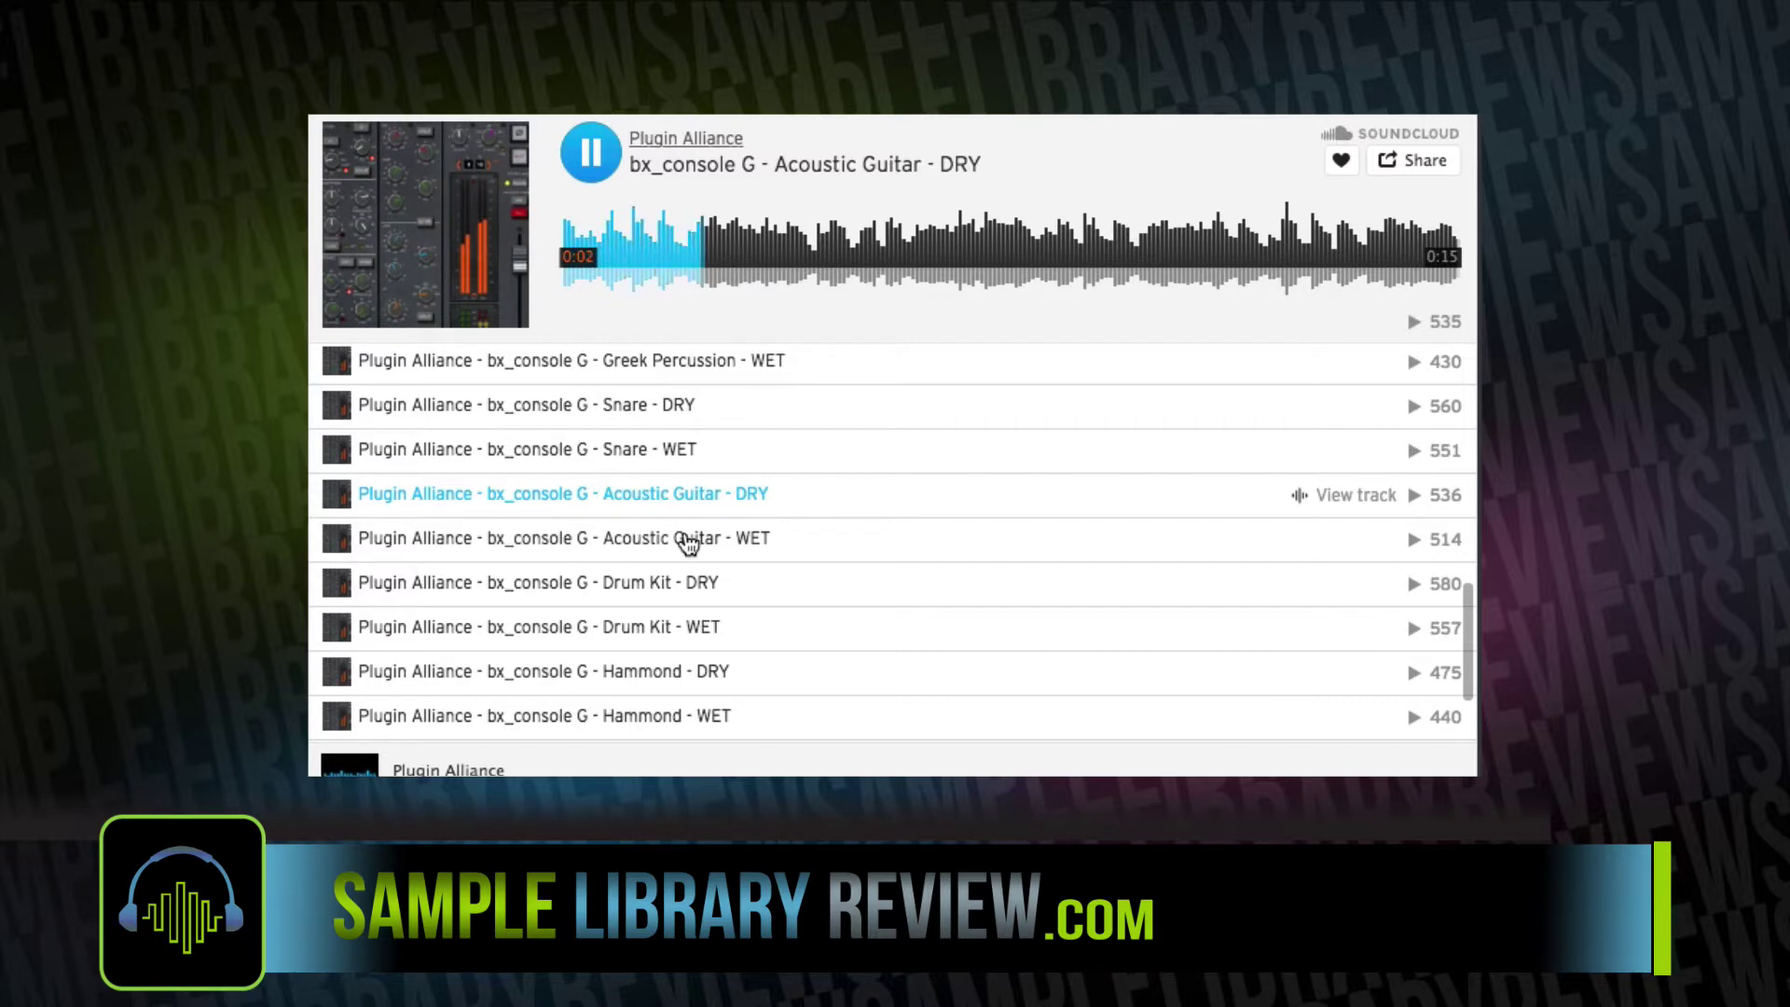
{"action": "left_click", "coordinate": [688, 539]}
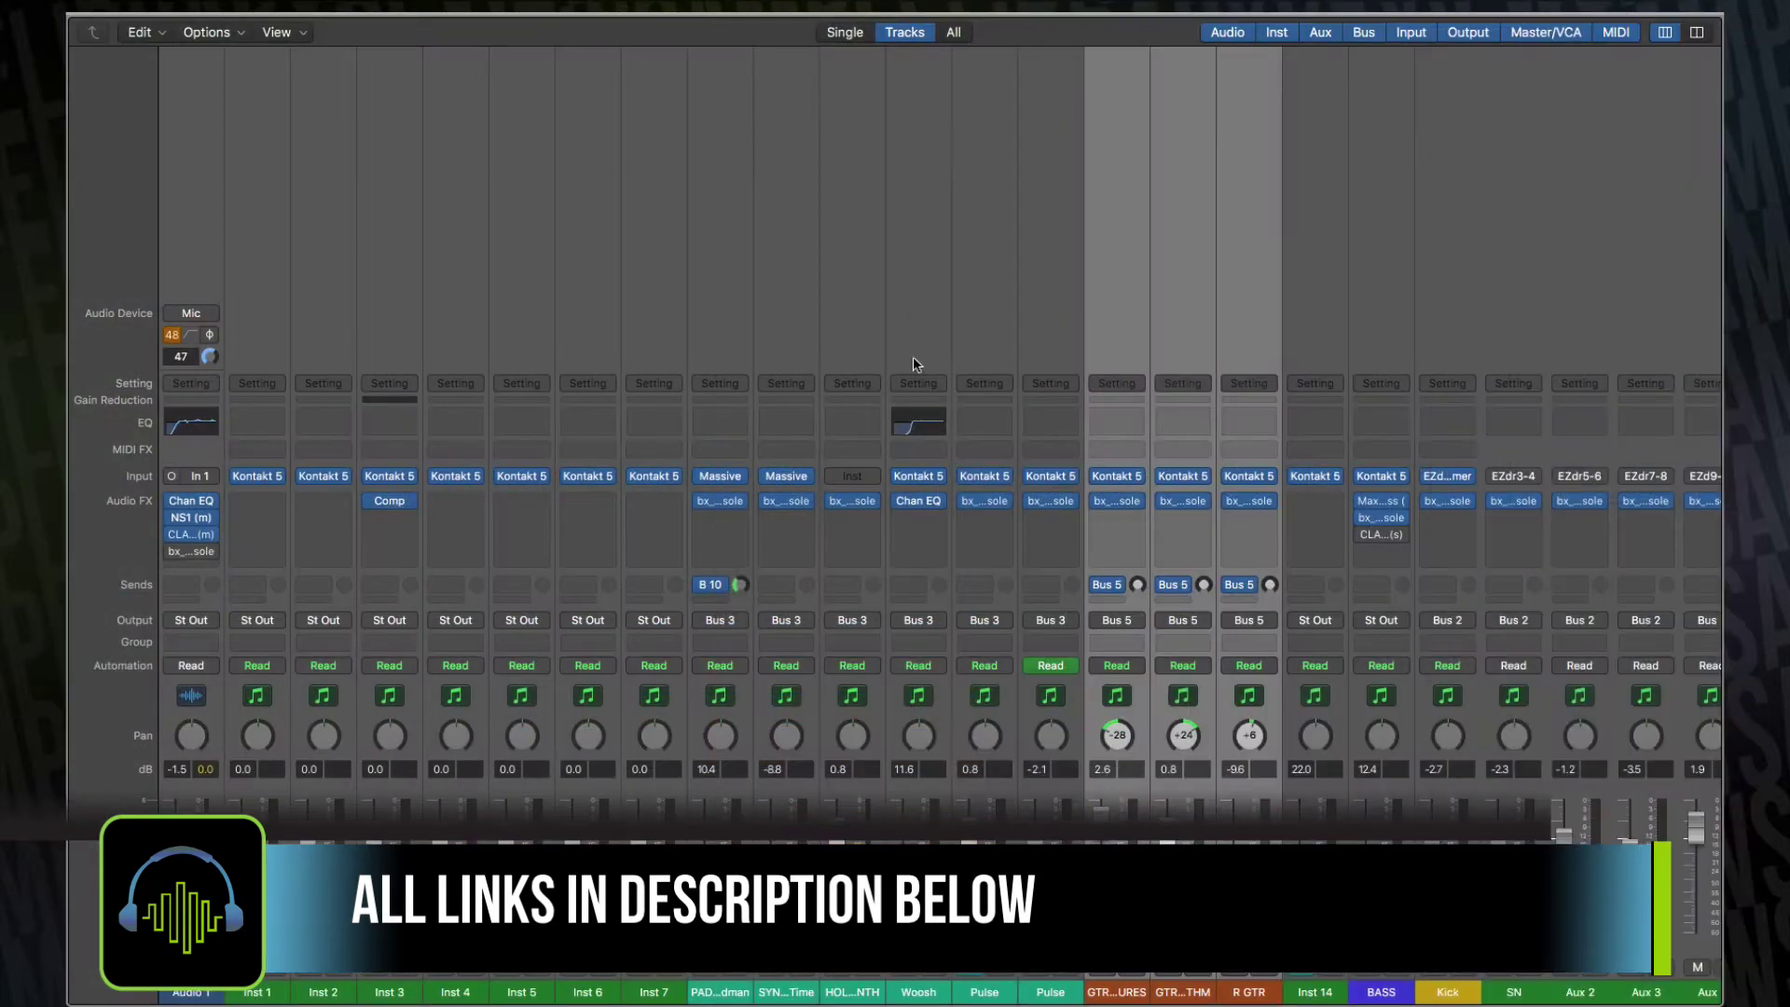
{"action": "scroll", "coordinate": [913, 363], "scroll_direction": "right", "scroll_amount": 7}
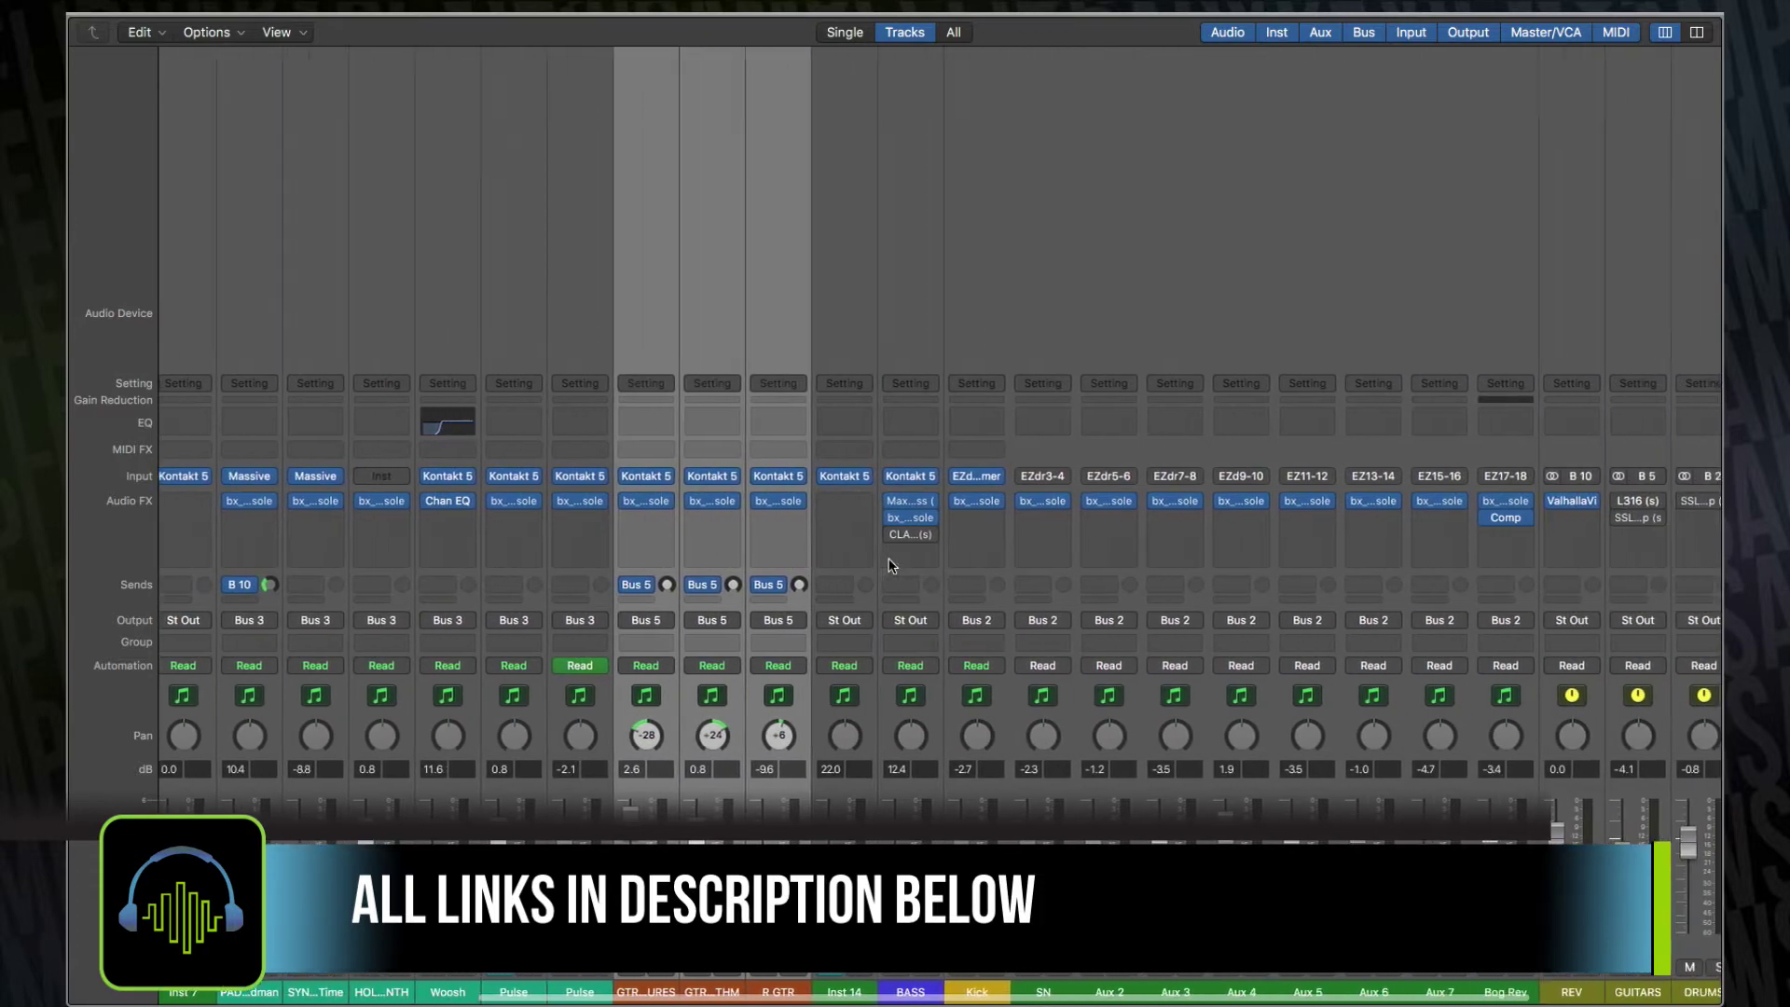
{"action": "scroll", "coordinate": [888, 565], "scroll_direction": "left", "scroll_amount": 6}
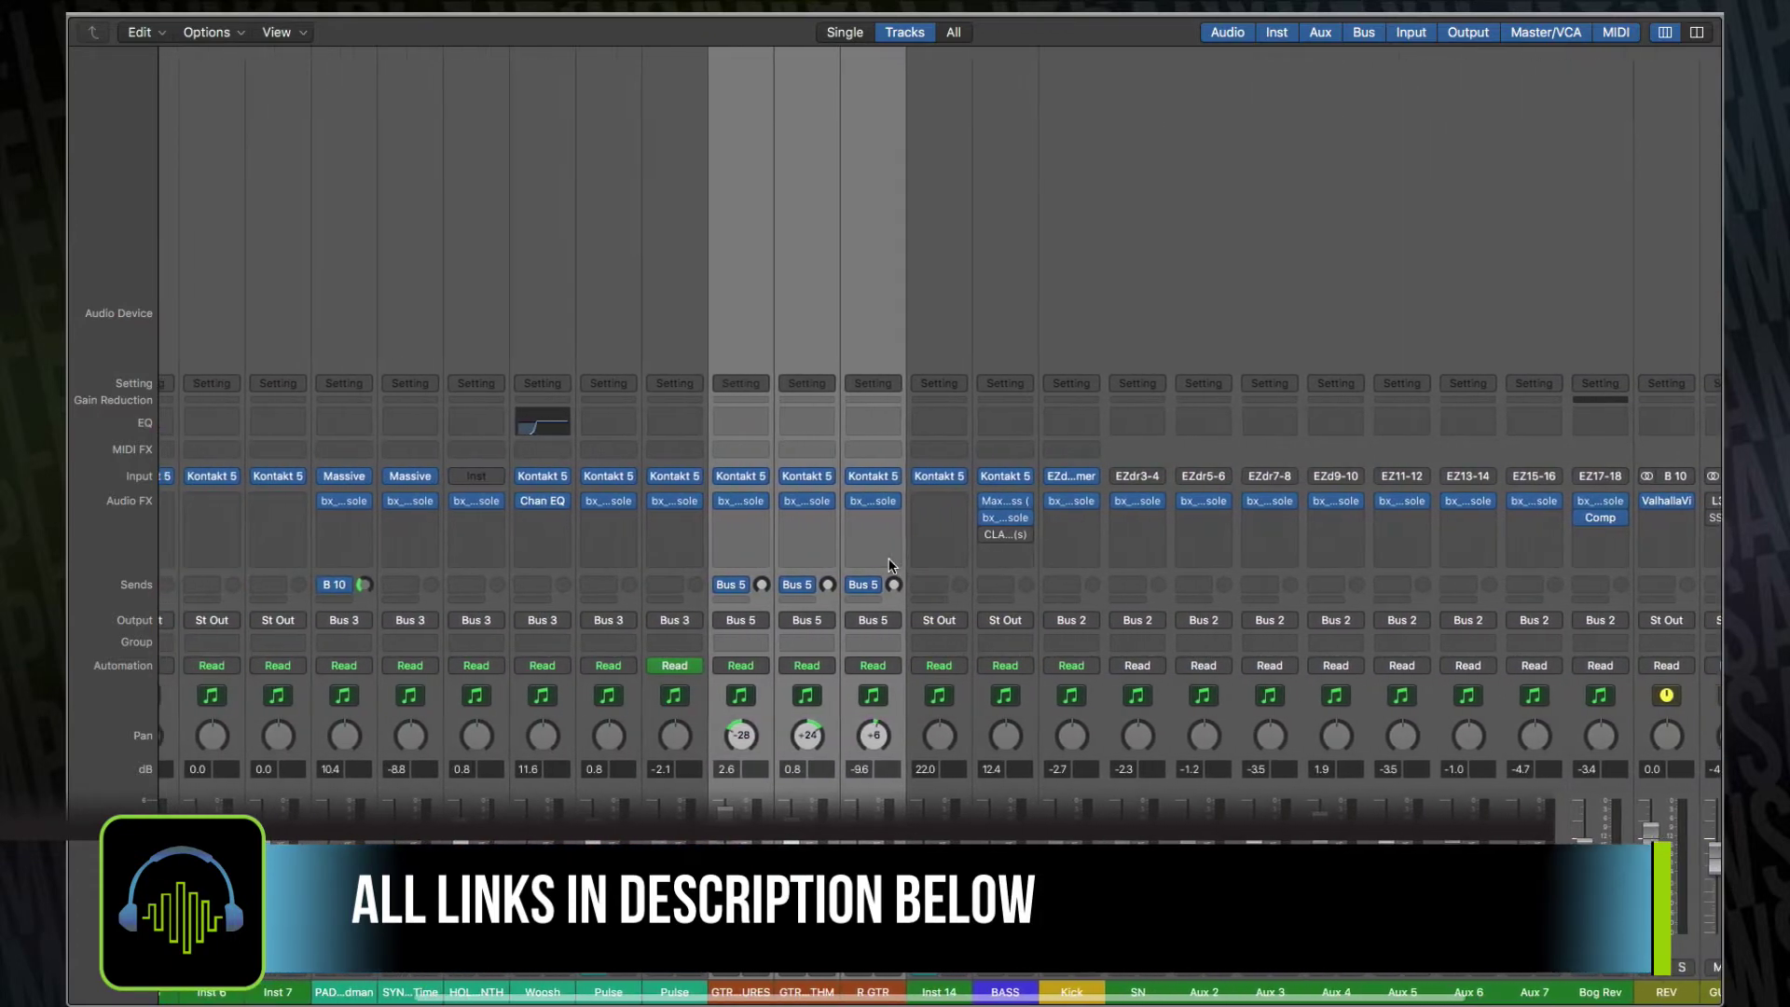
{"action": "scroll", "coordinate": [888, 564], "scroll_direction": "left", "scroll_amount": 3}
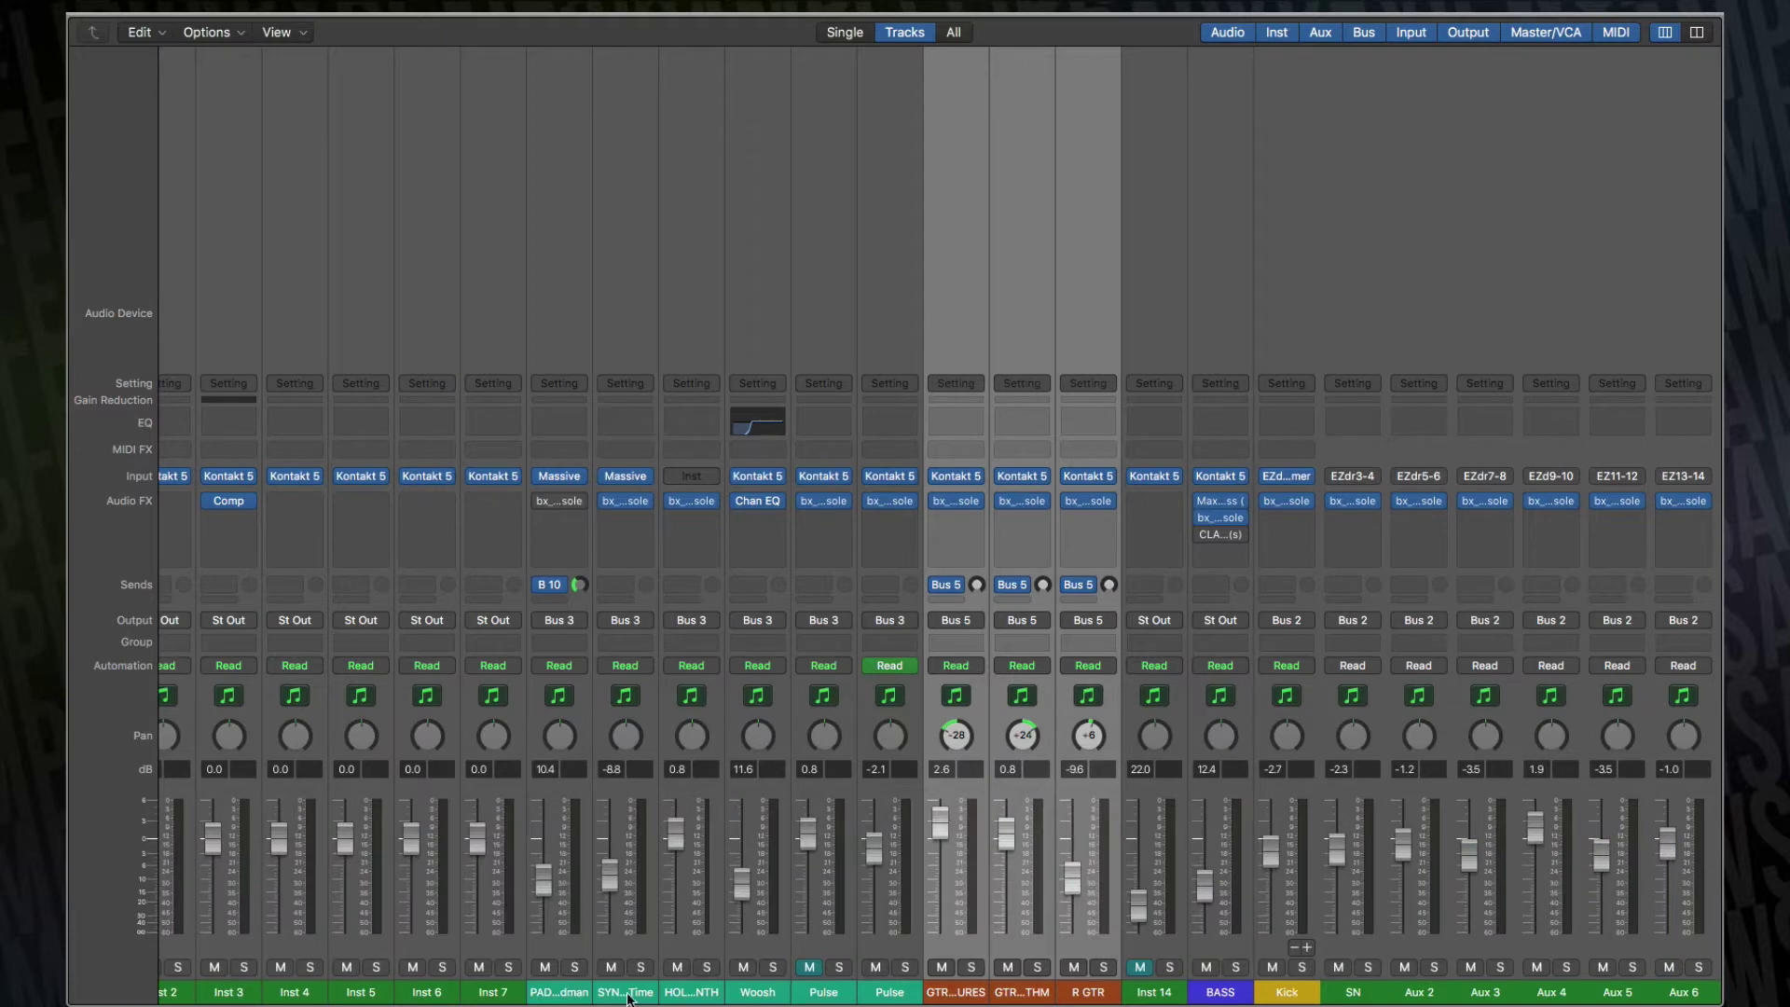
{"action": "left_click_drag", "start_coordinate": [629, 997], "coordinate": [1345, 936]}
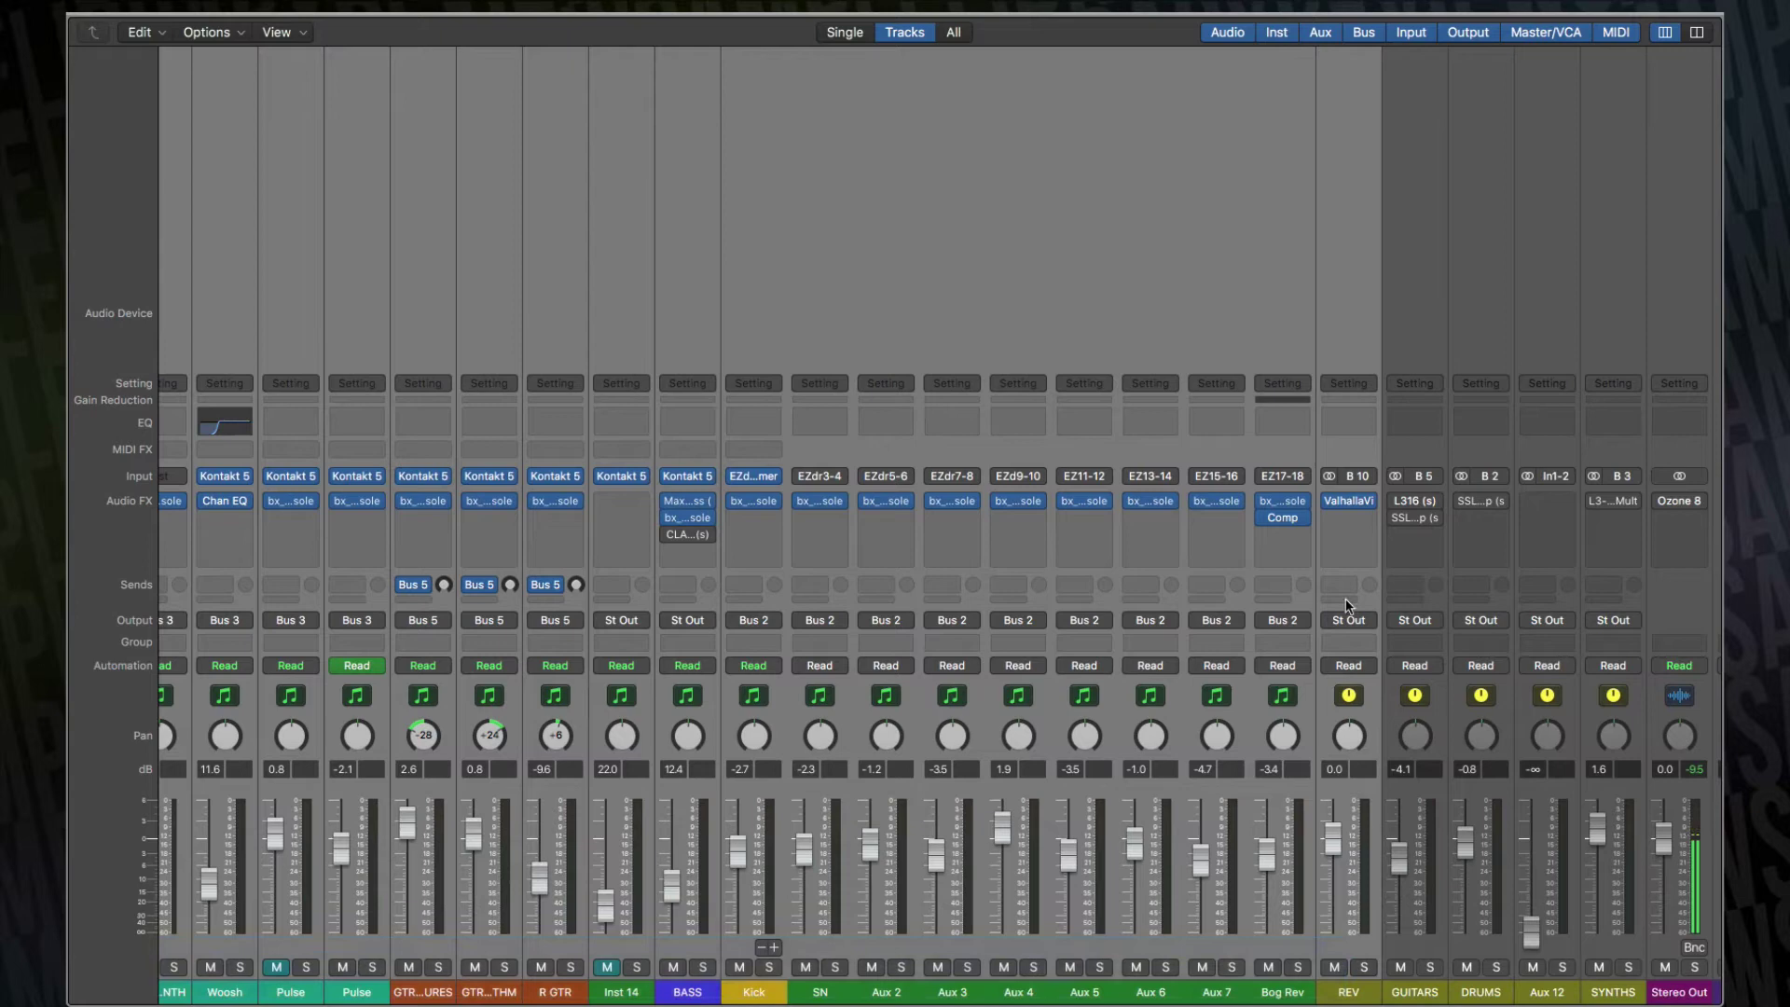
{"action": "left_click", "coordinate": [1278, 503]}
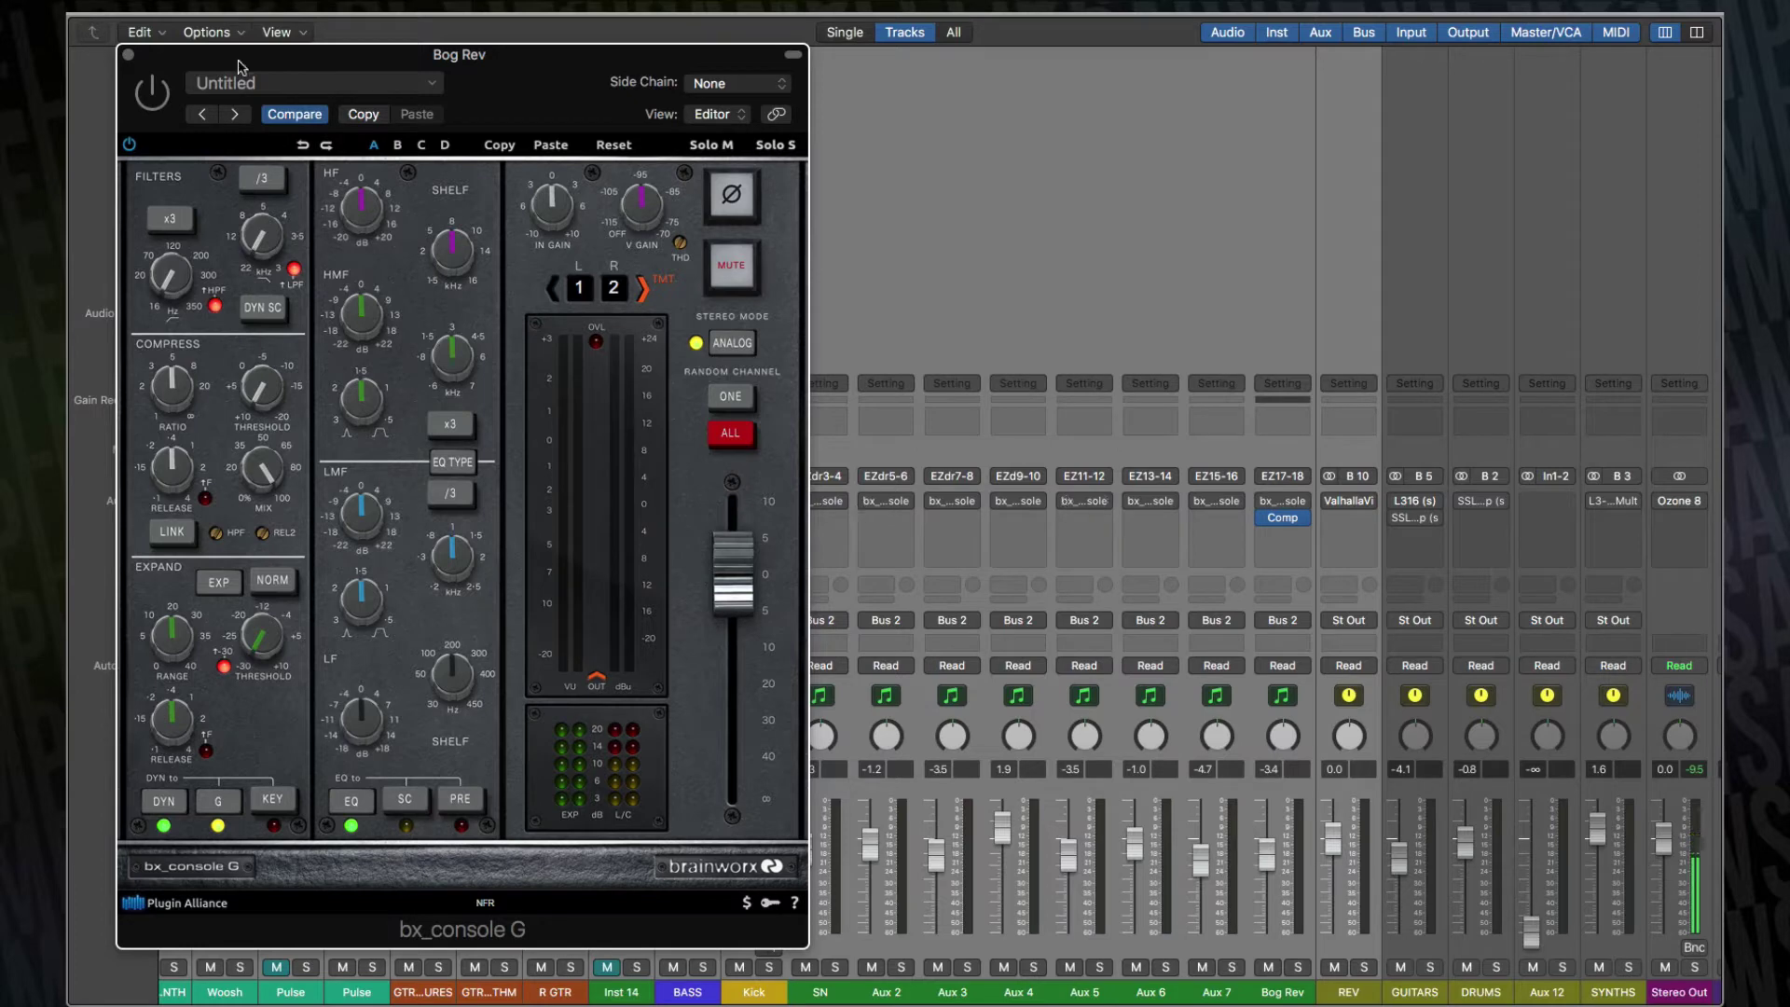
{"action": "left_click", "coordinate": [130, 56]}
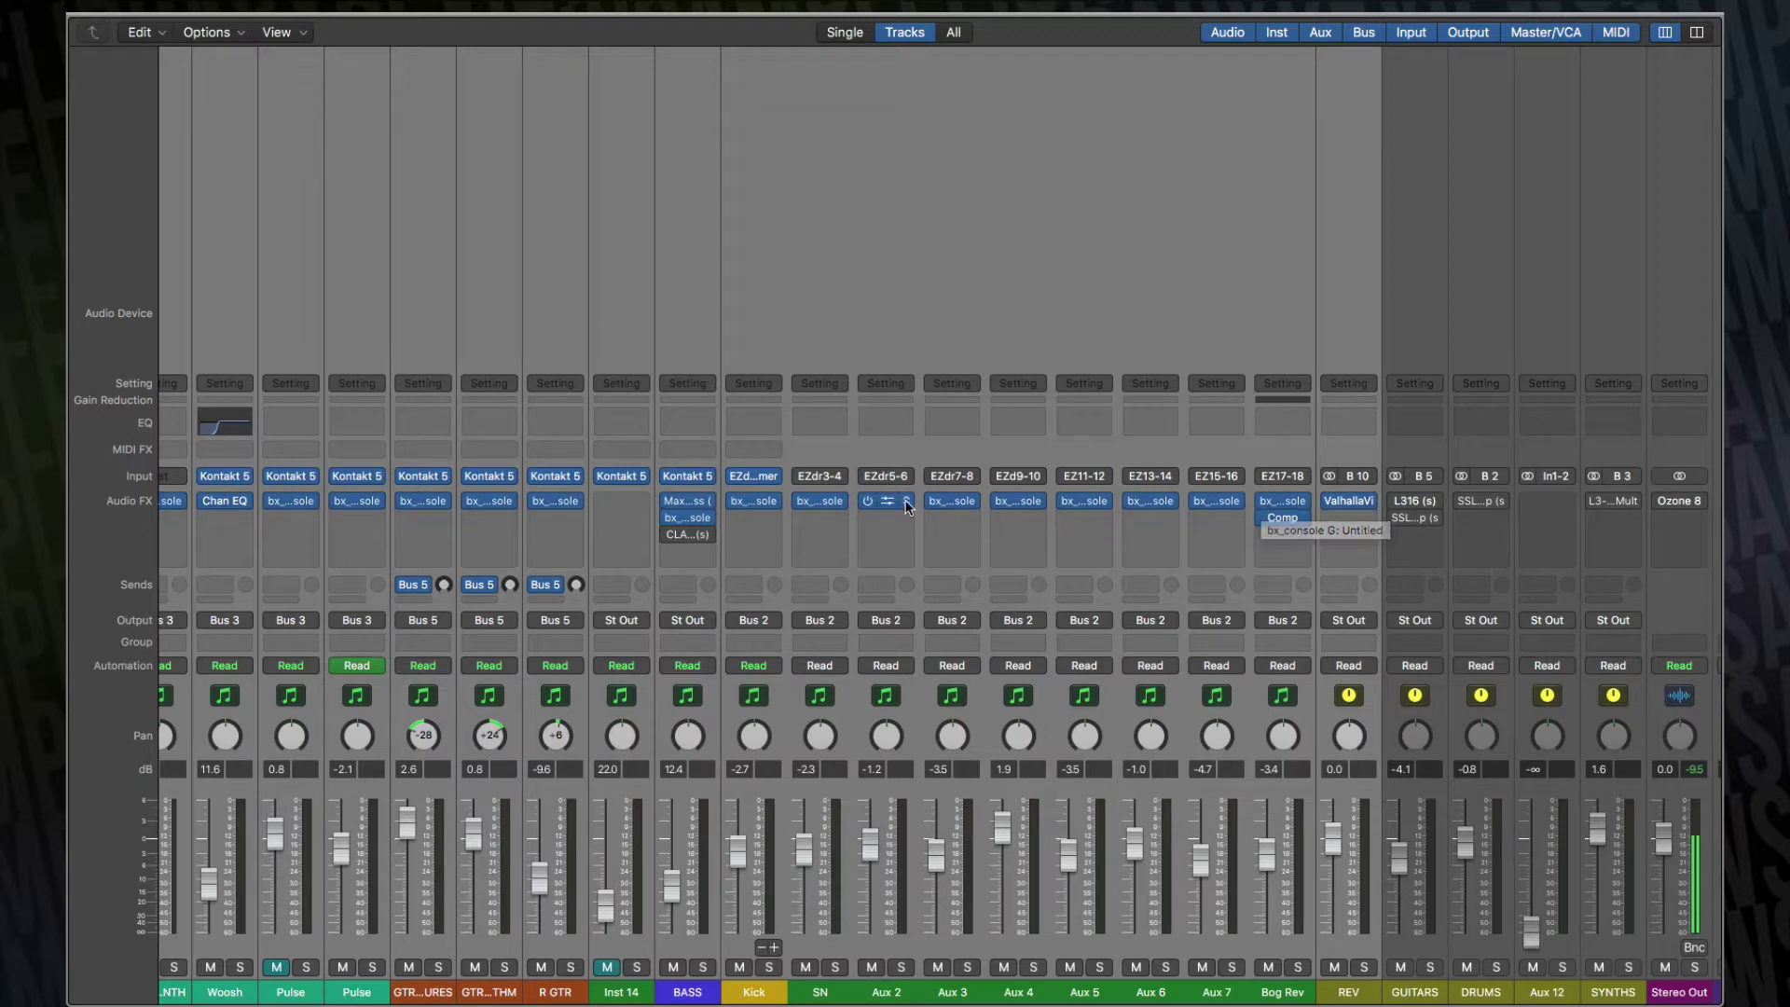
{"action": "scroll", "coordinate": [826, 524], "scroll_direction": "left", "scroll_amount": 5}
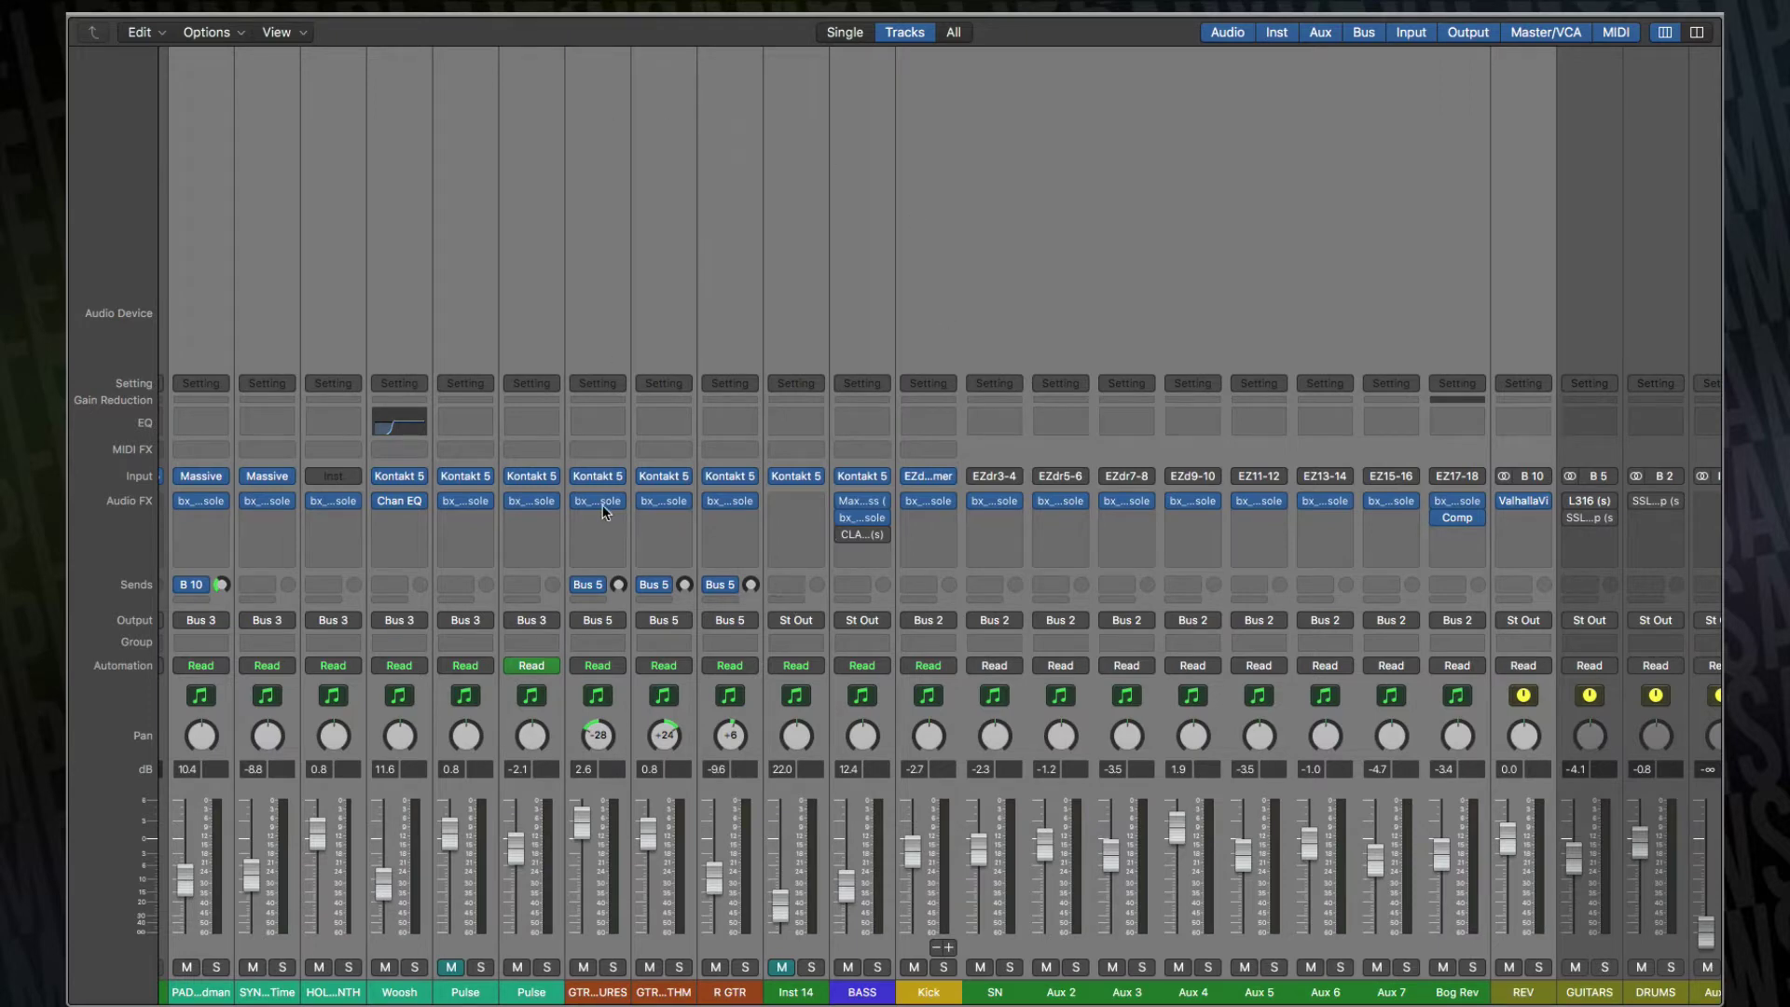
{"action": "scroll", "coordinate": [767, 528], "scroll_direction": "left", "scroll_amount": 4}
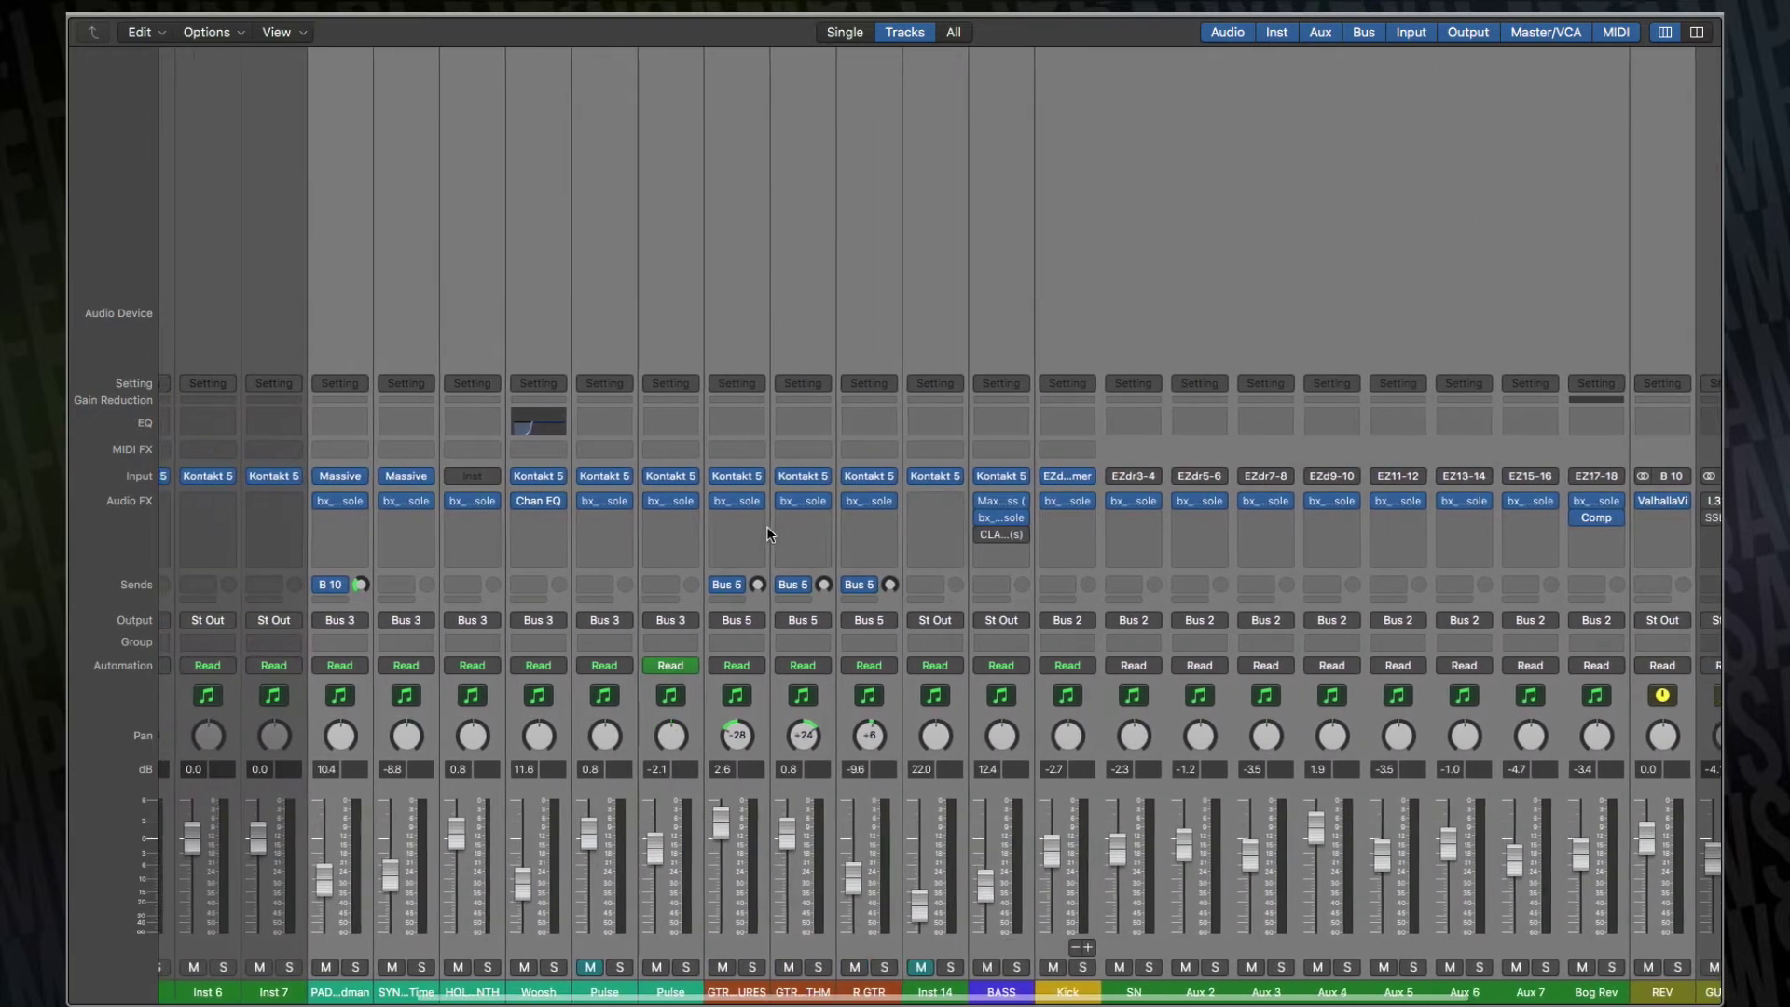
{"action": "left_click", "coordinate": [665, 500]}
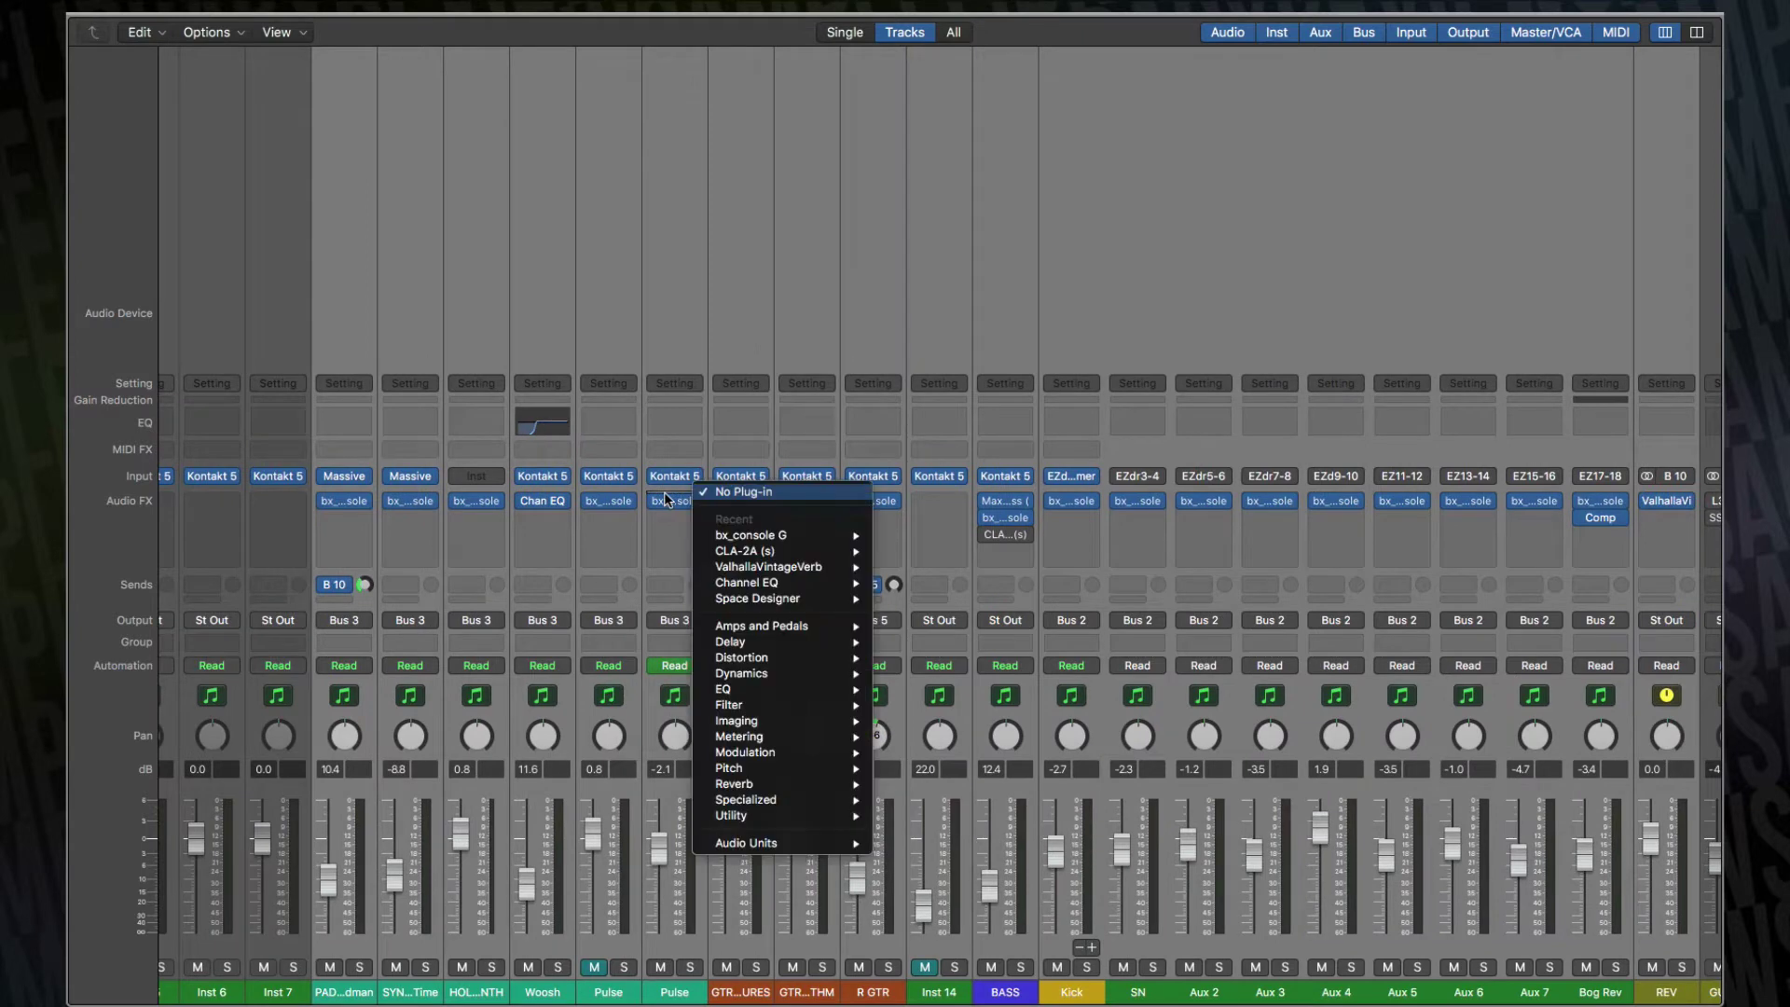
{"action": "left_click", "coordinate": [670, 502]}
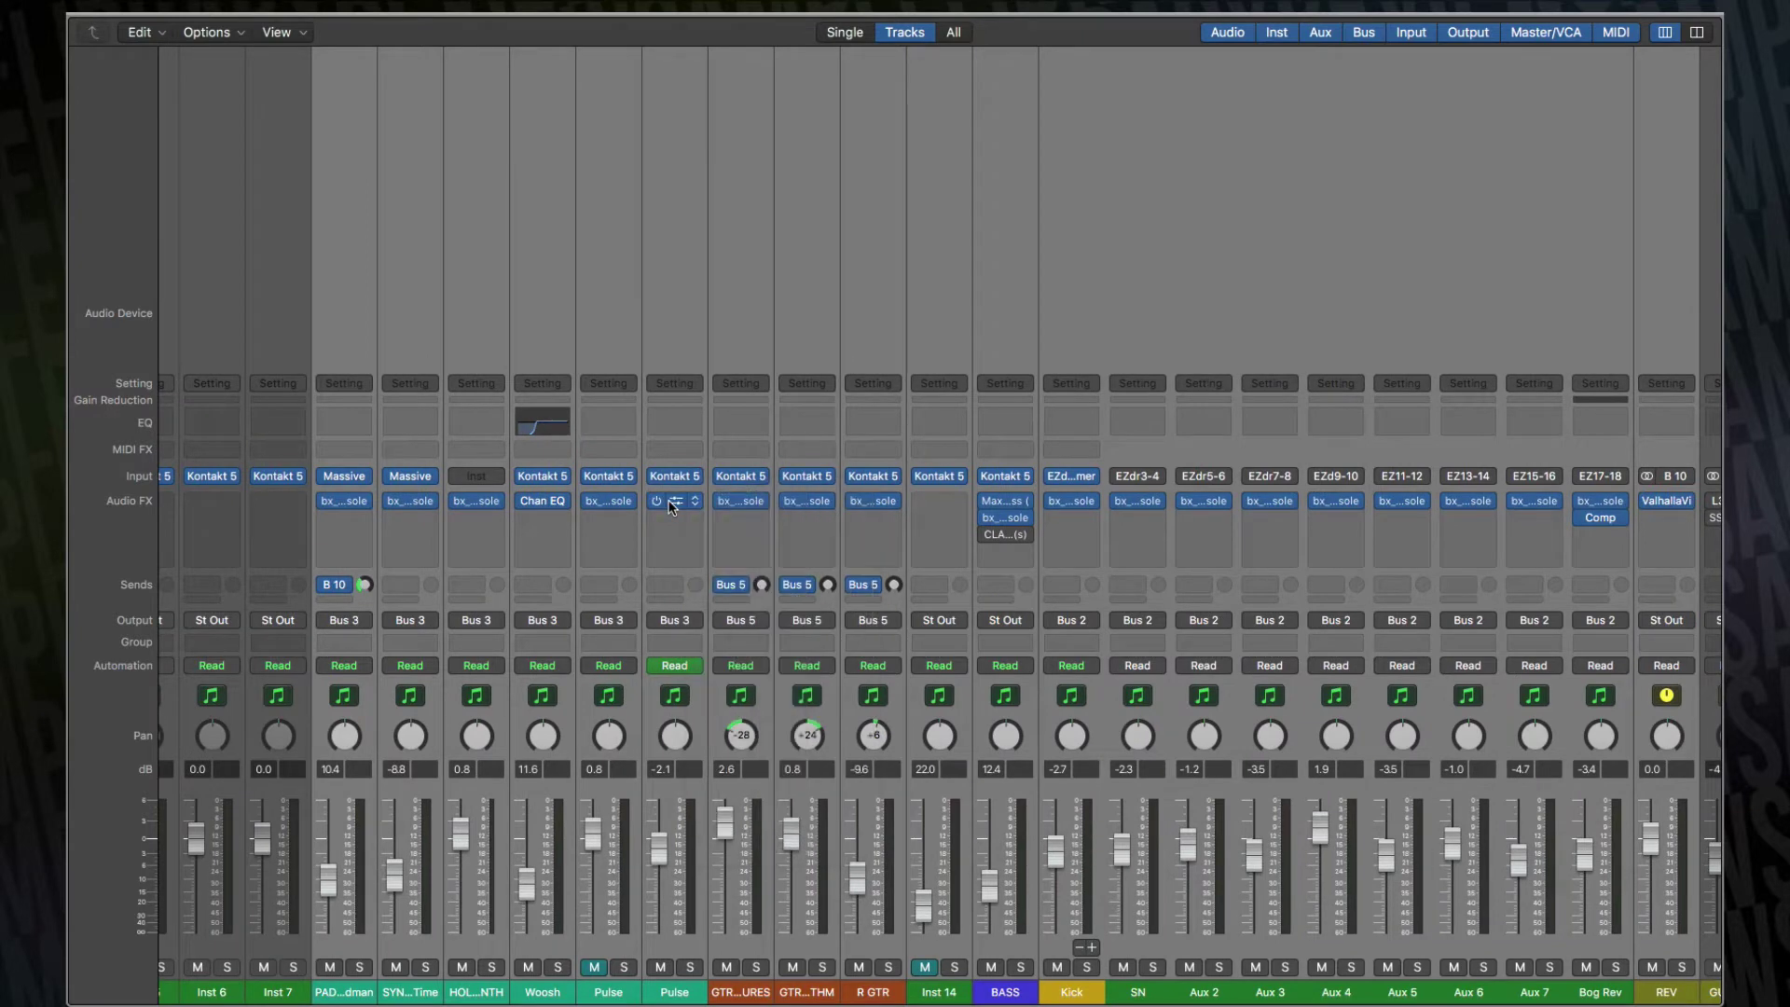
{"action": "left_click", "coordinate": [671, 504]}
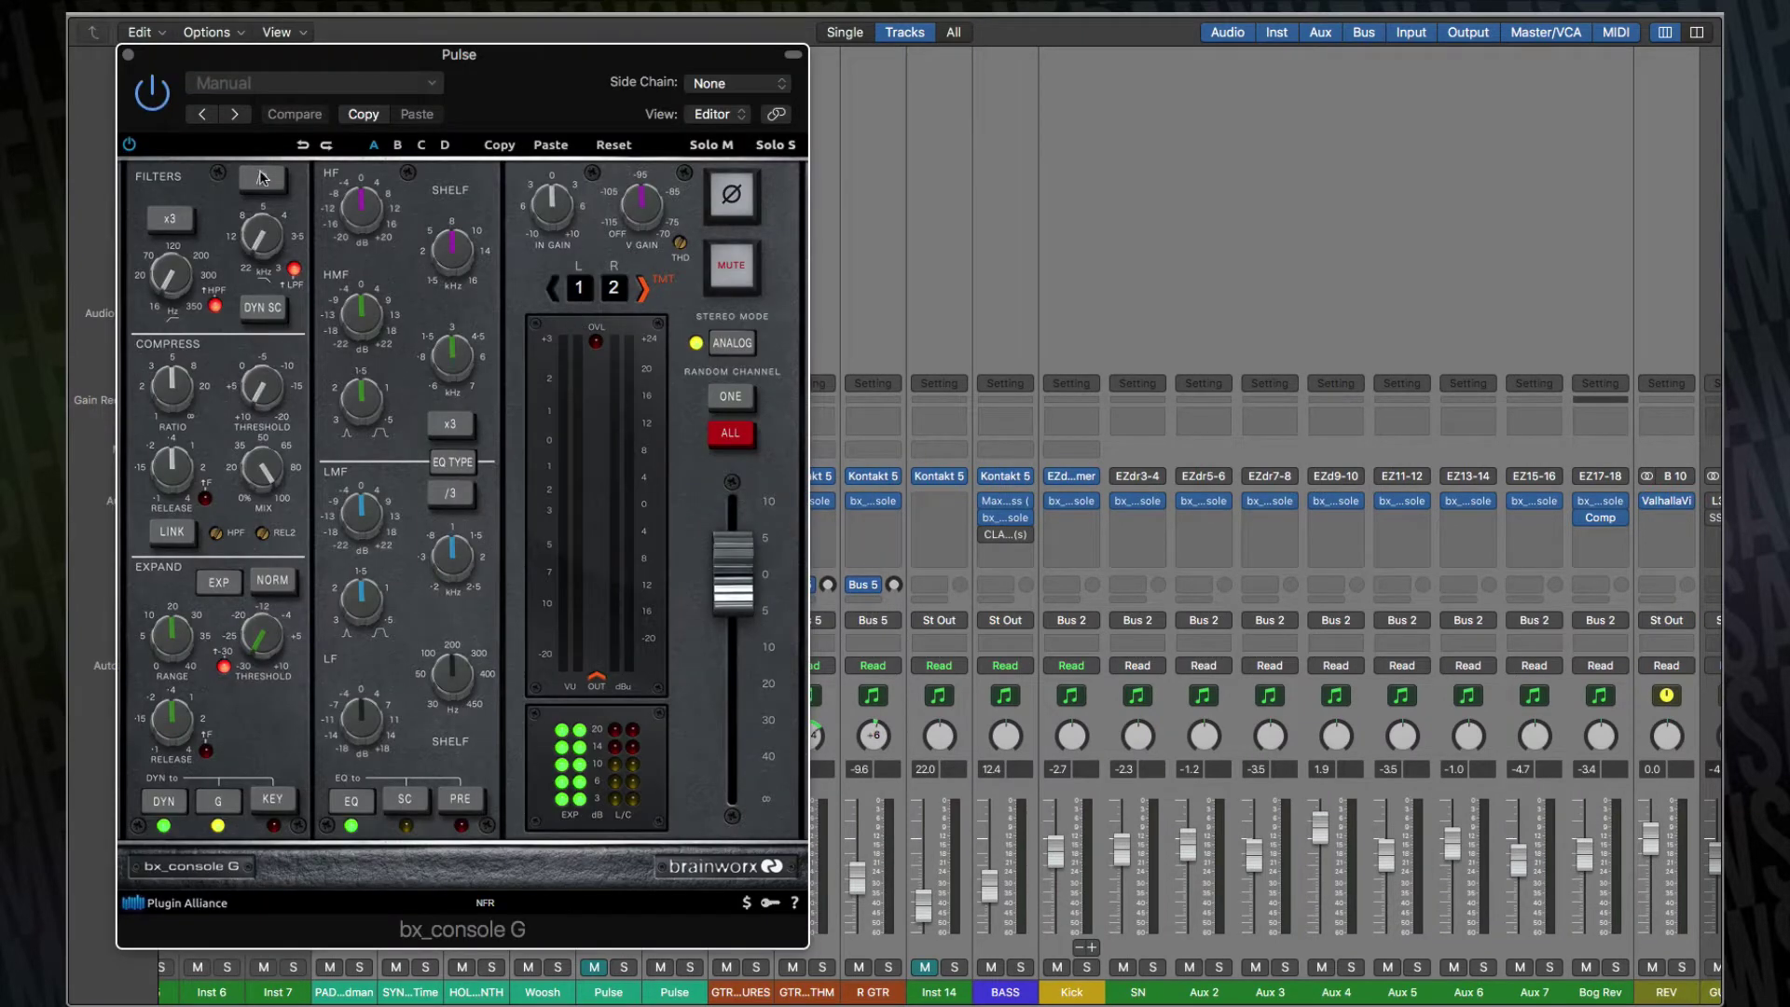
{"action": "left_click_drag", "start_coordinate": [196, 72], "coordinate": [342, 91]}
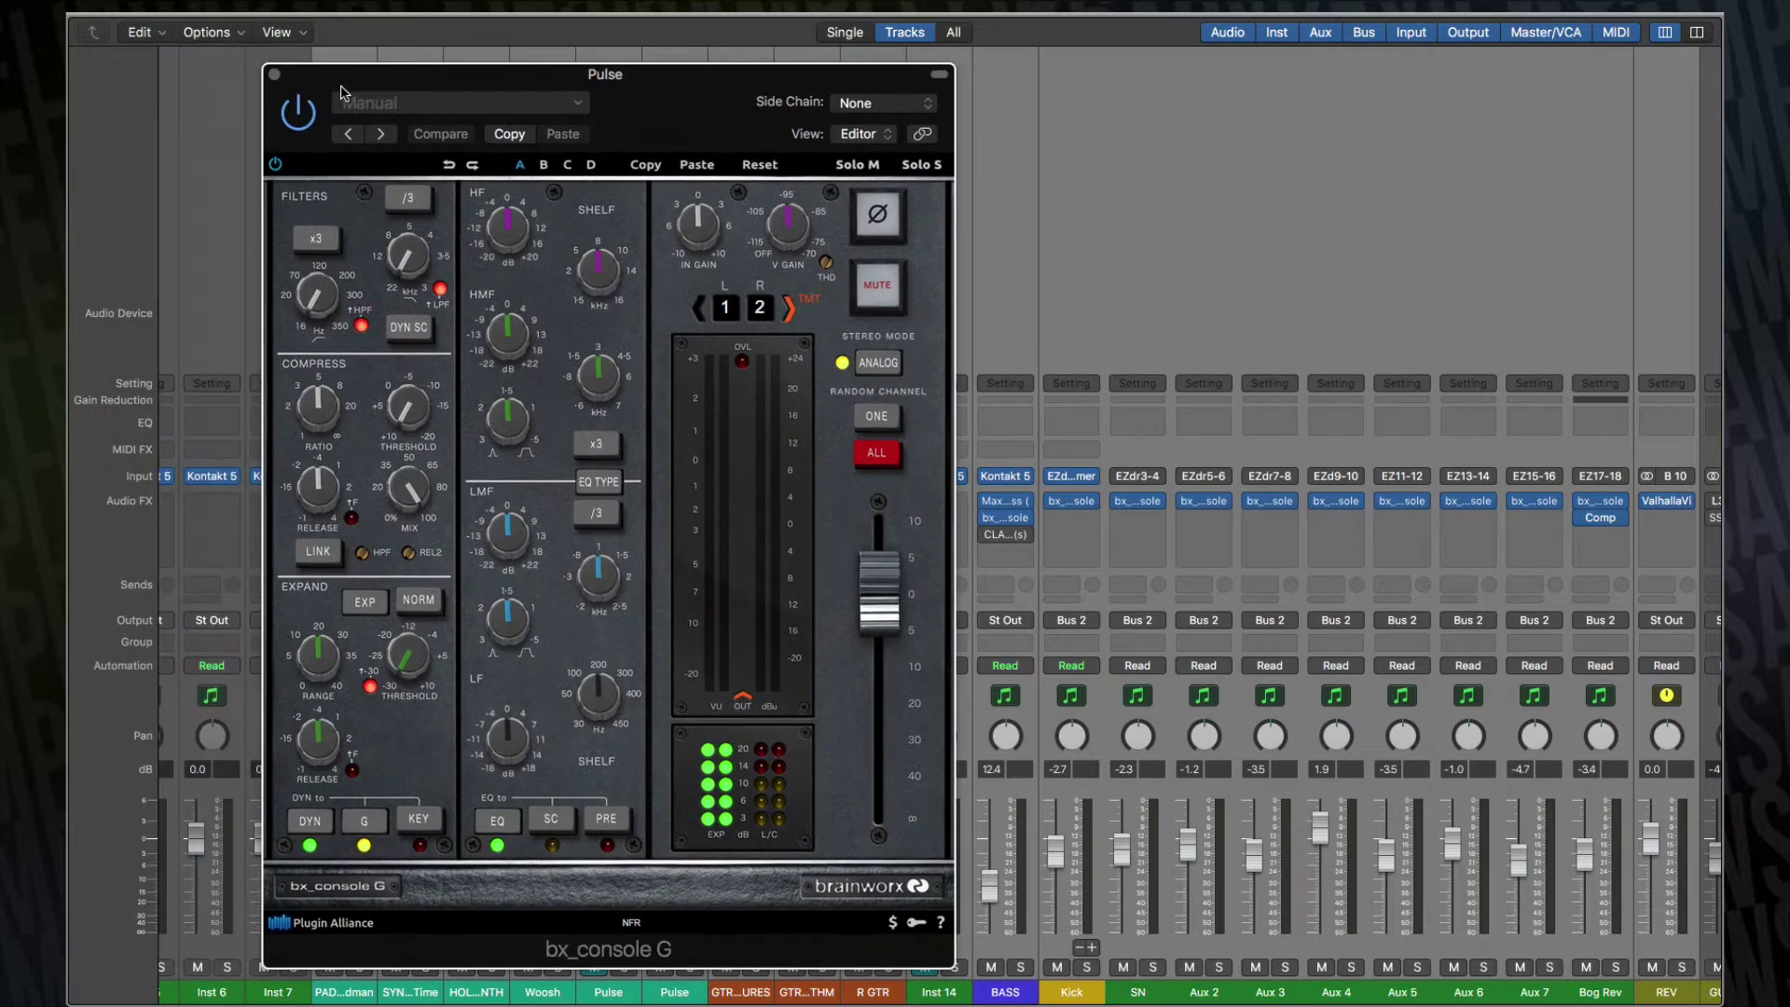
{"action": "left_click", "coordinate": [274, 74]}
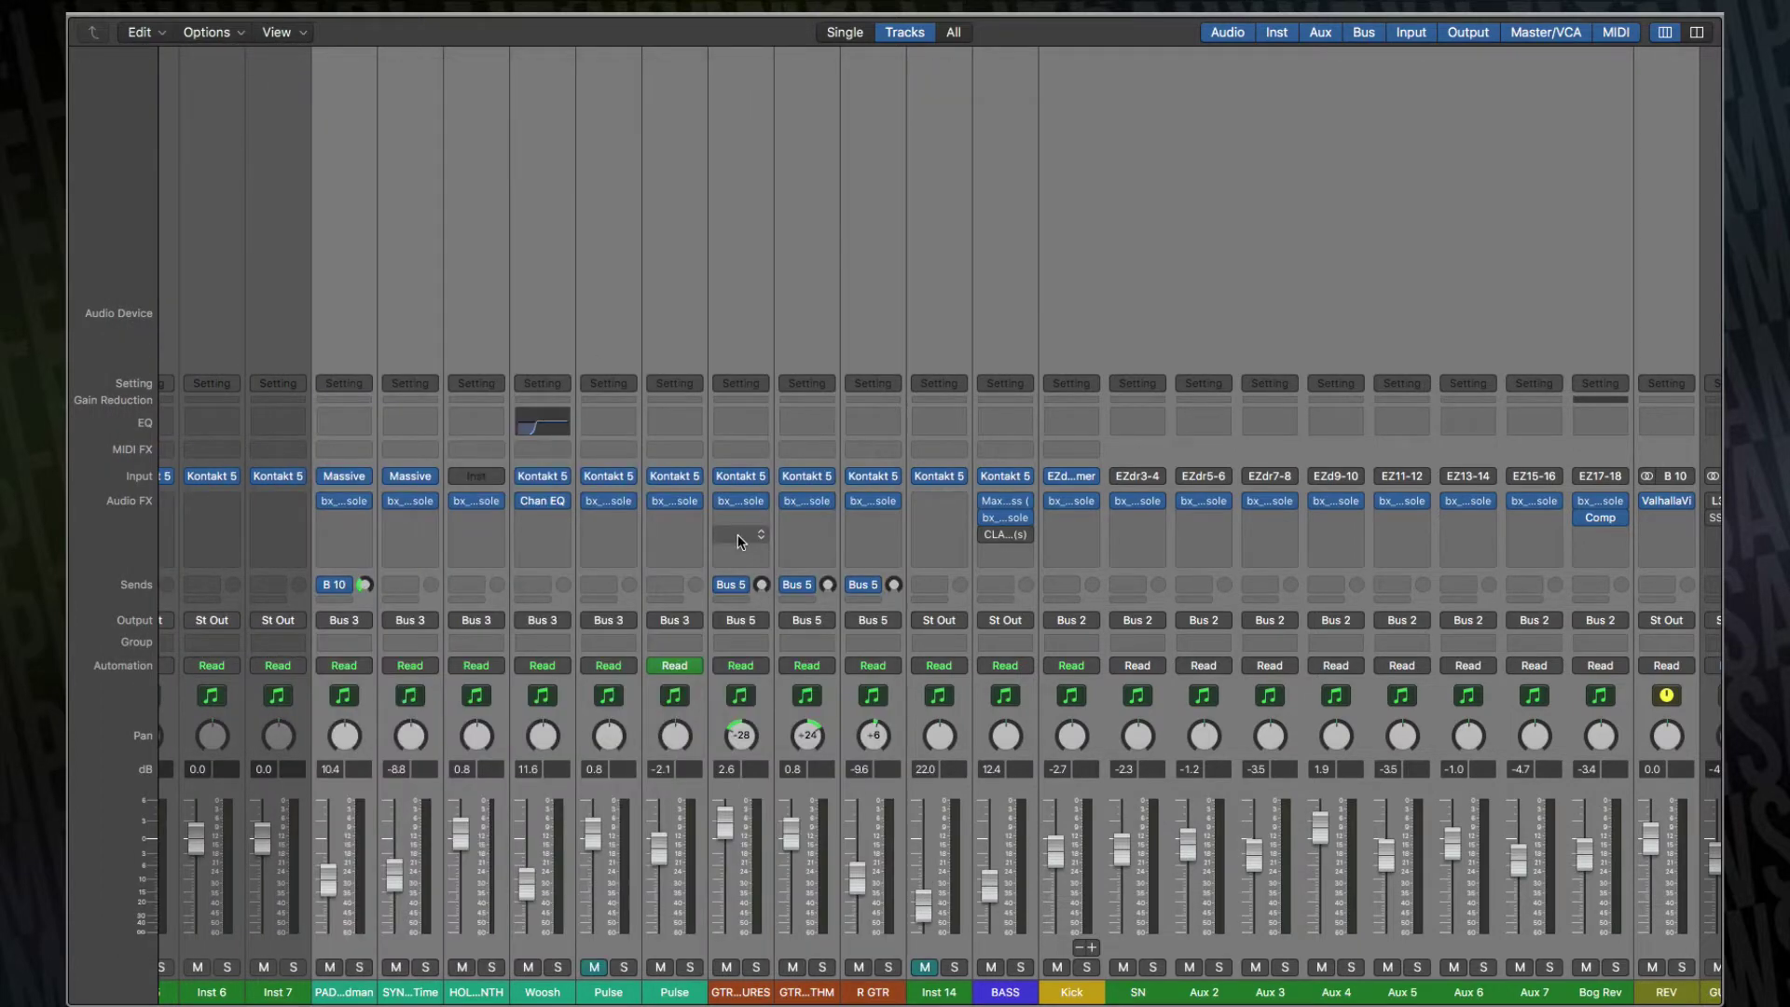
Scroll the mixer right to reach the DRUMS bus's bx_console insert
{"action": "scroll", "coordinate": [1078, 529], "scroll_direction": "right", "scroll_amount": 3}
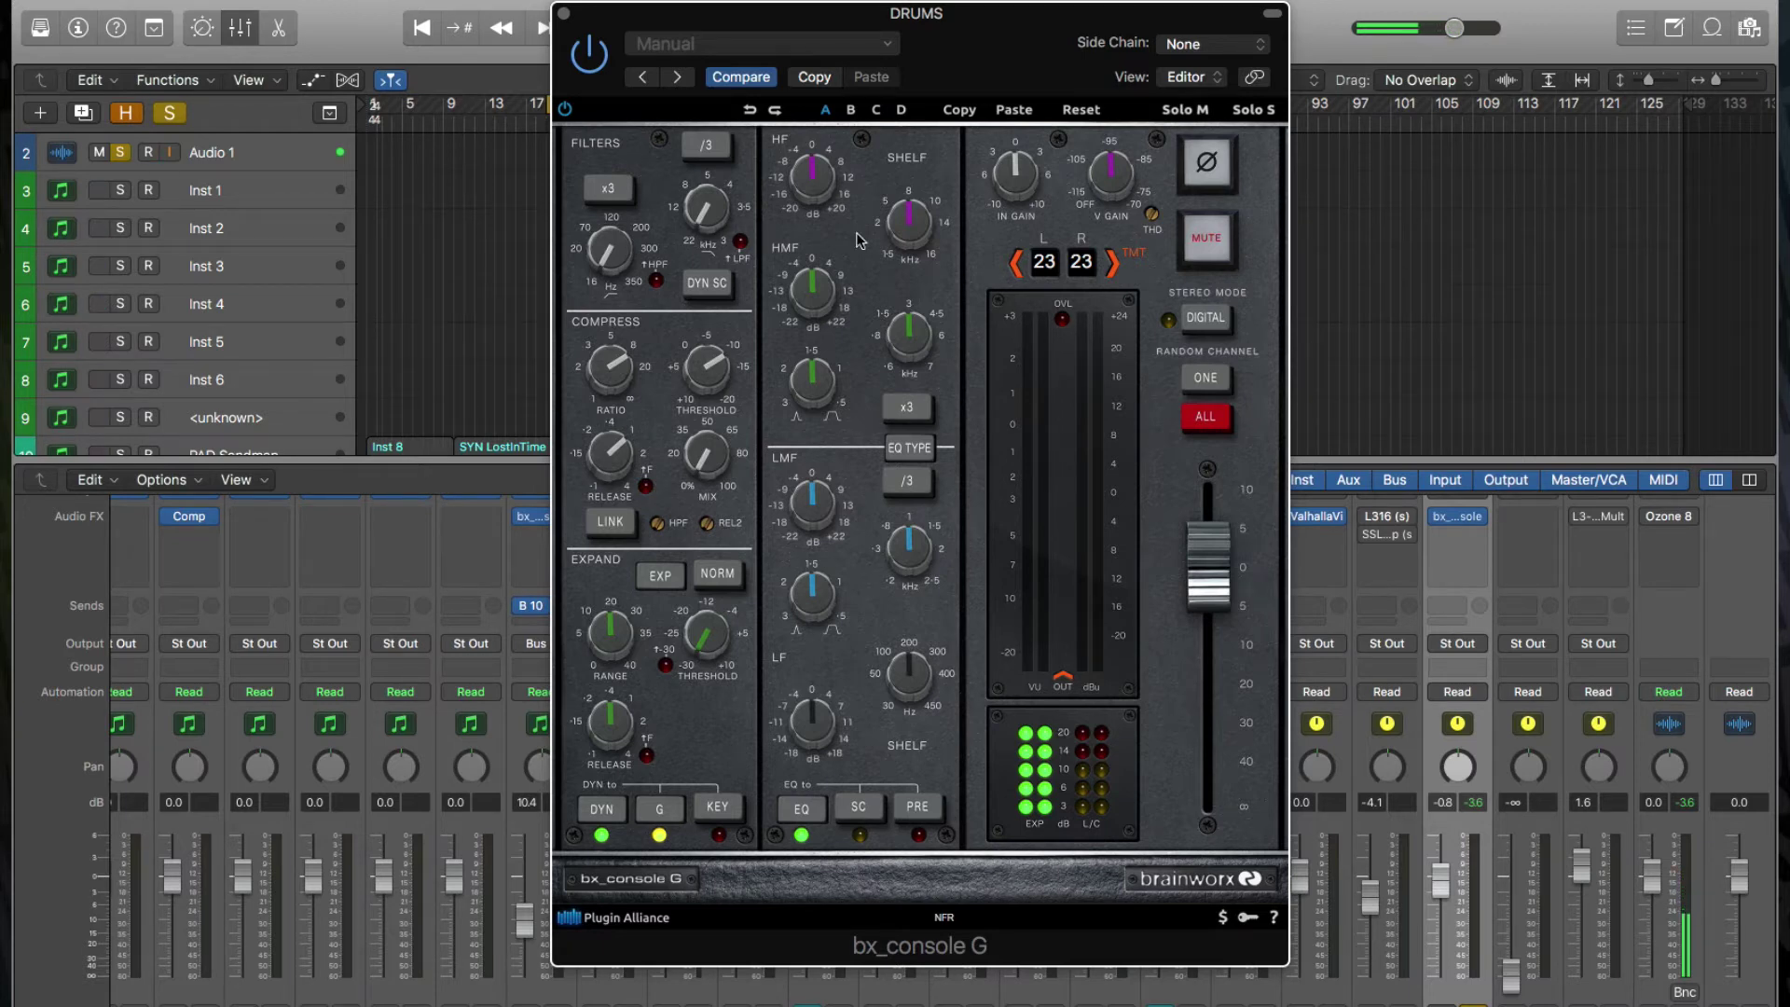
Set Stereo Mode to ANALOG, enable the LPF at 3.0 kHz, and raise the HPF cutoff
{"action": "left_click", "coordinate": [1215, 322]}
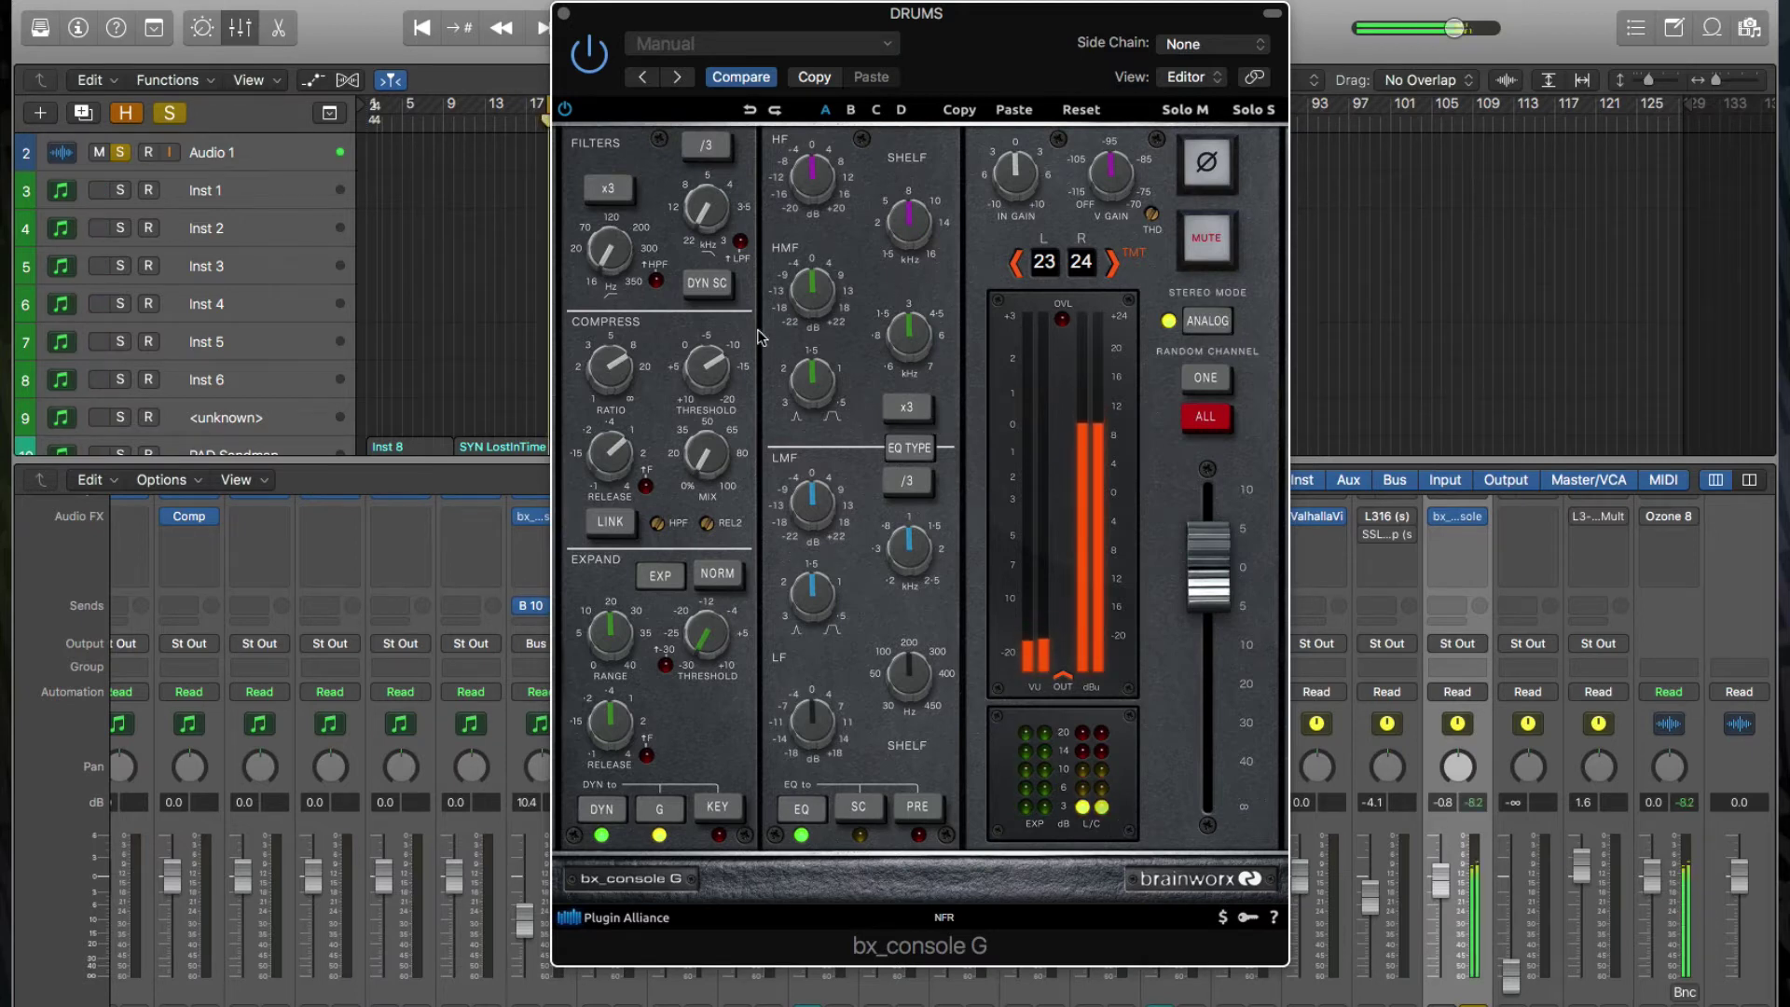
{"action": "left_click", "coordinate": [742, 242]}
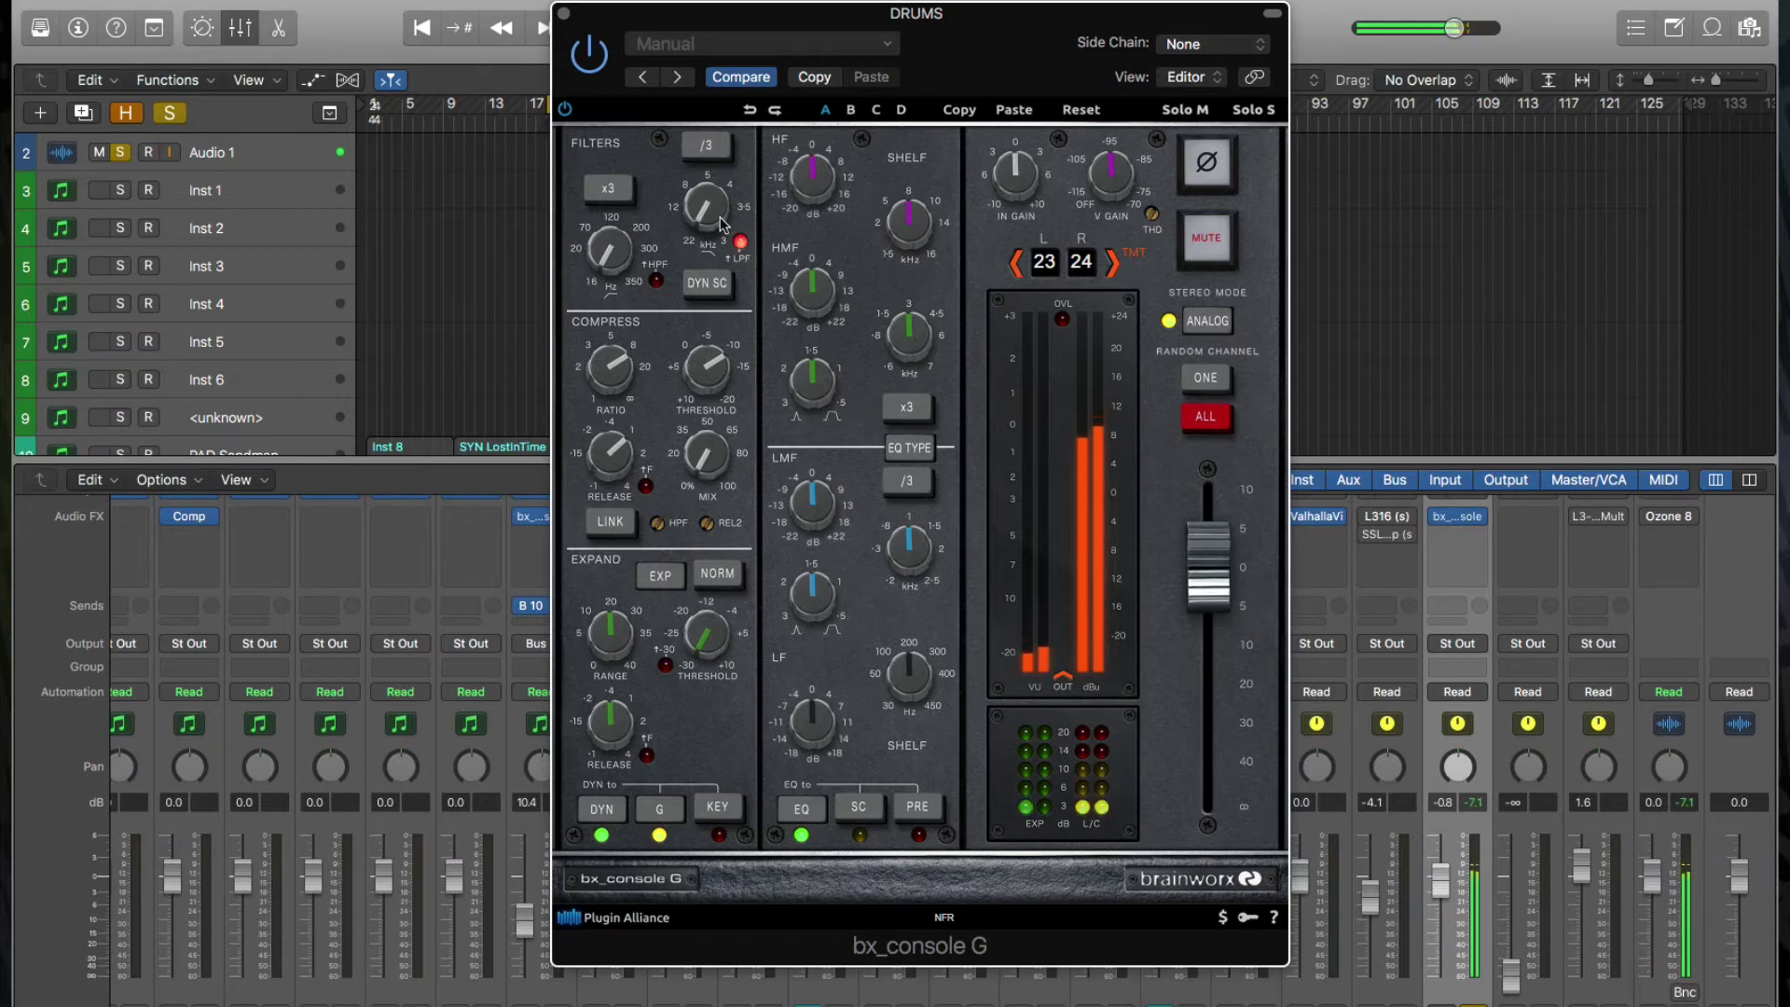
{"action": "left_click", "coordinate": [708, 152]}
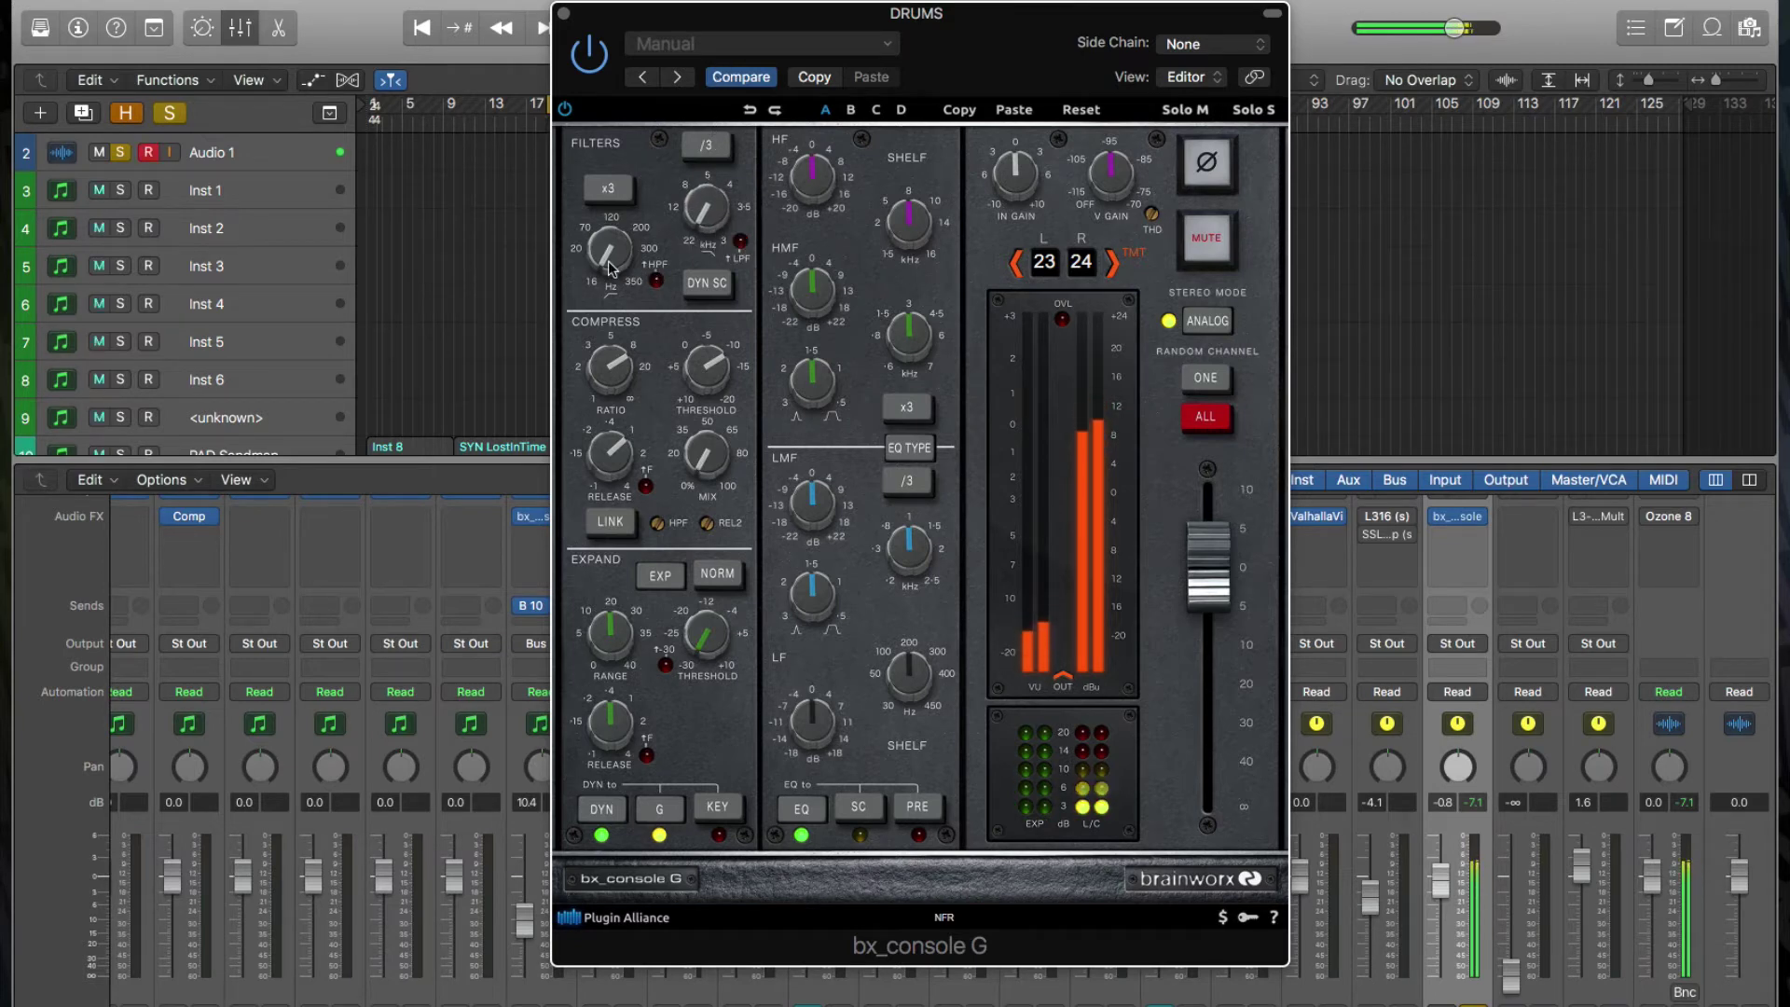
{"action": "left_click_drag", "start_coordinate": [612, 263], "coordinate": [655, 396]}
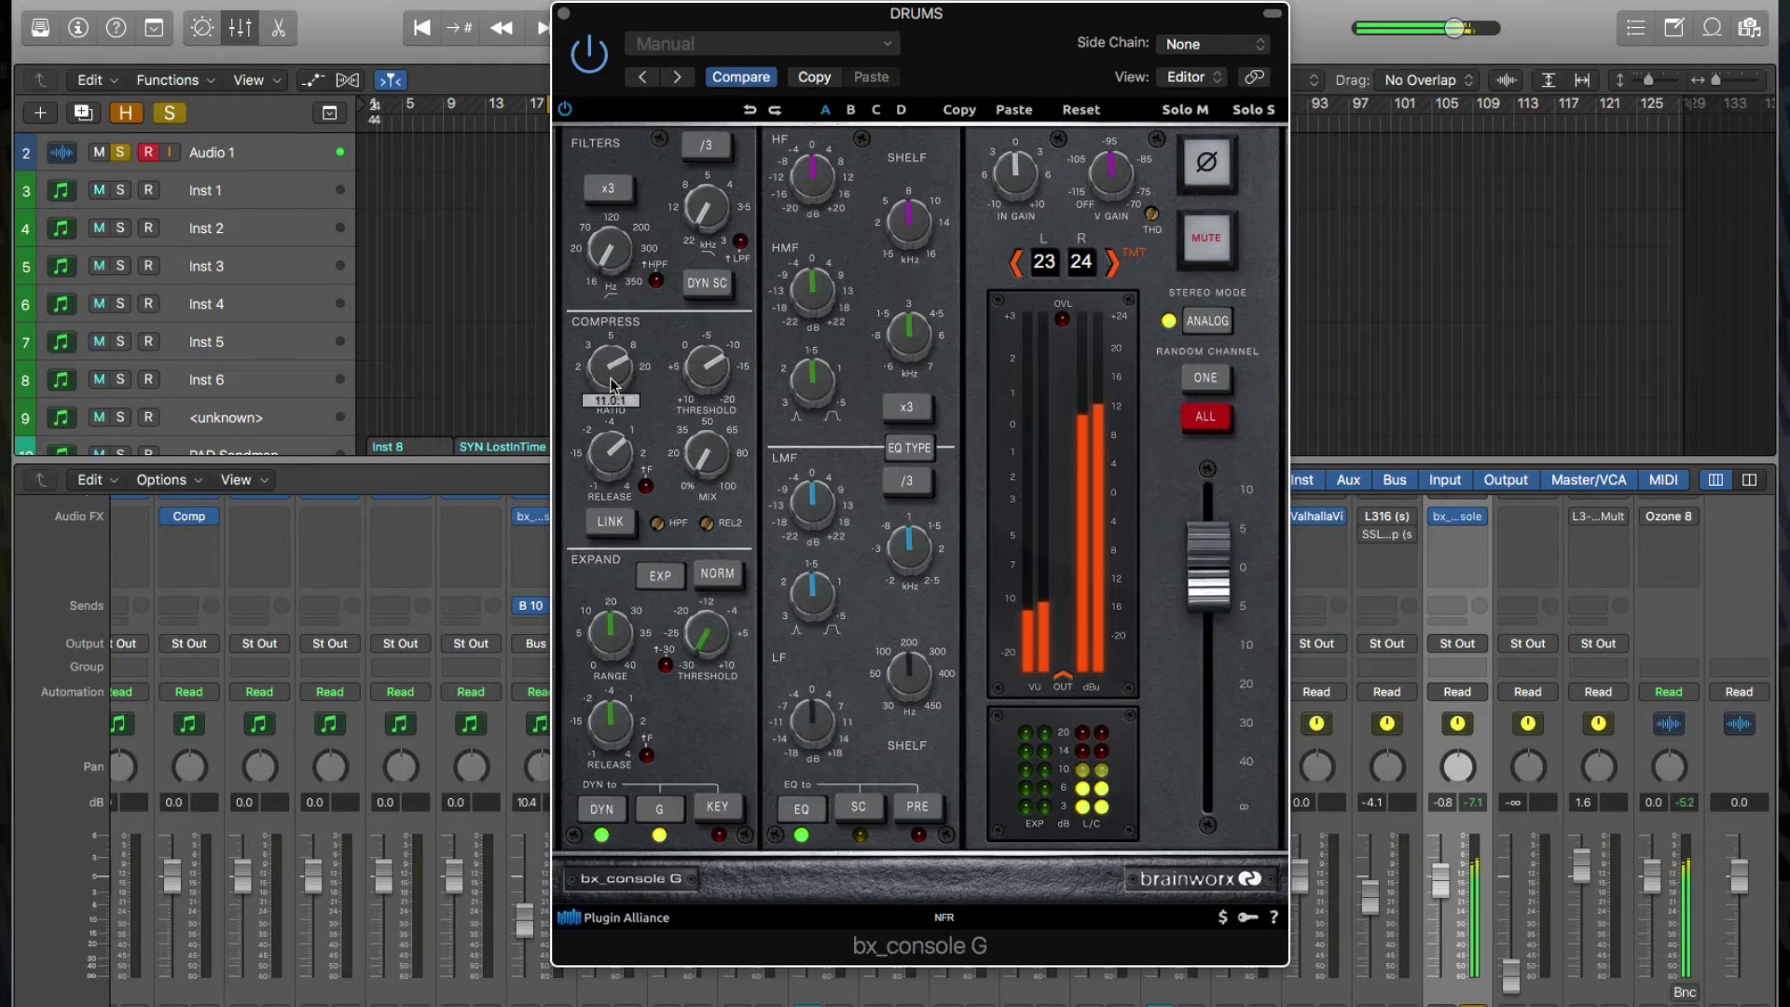
Set the compressor threshold to about -9.9 dB and mix to 98.5 %, then adjust the release
{"action": "left_click_drag", "start_coordinate": [712, 362], "coordinate": [615, 477]}
{"action": "mouse_move", "coordinate": [716, 456]}
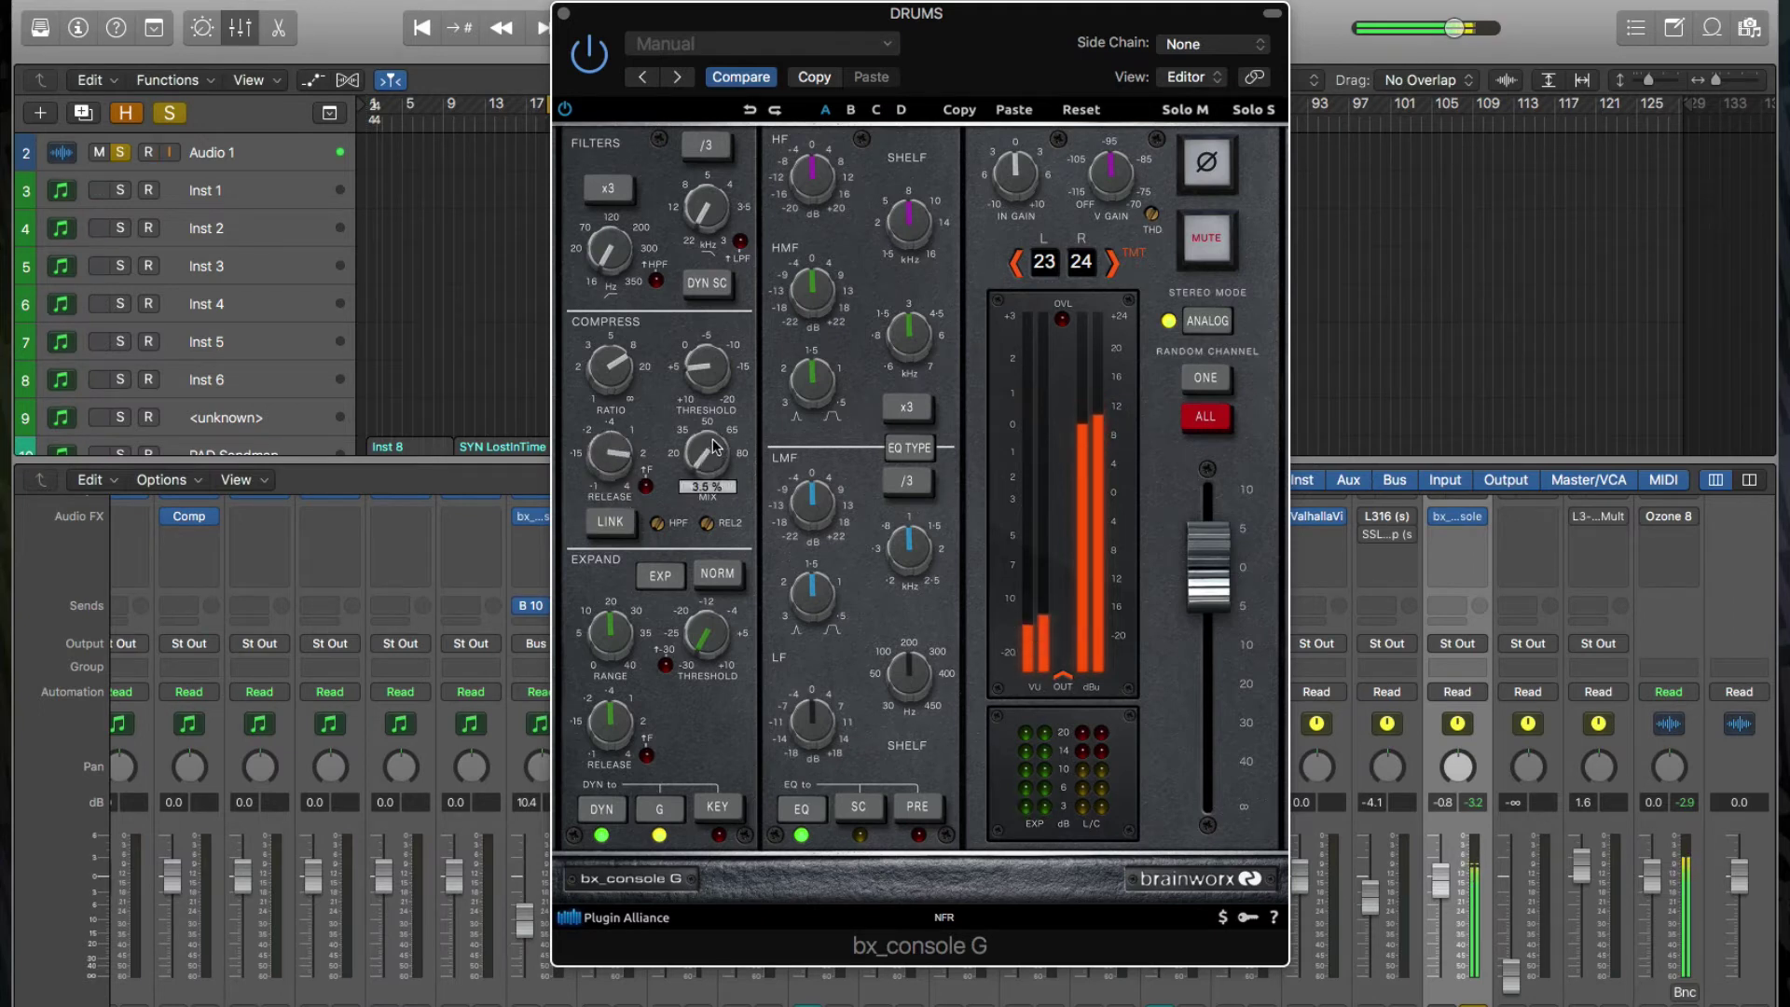
{"action": "left_click_drag", "start_coordinate": [716, 445], "coordinate": [715, 312]}
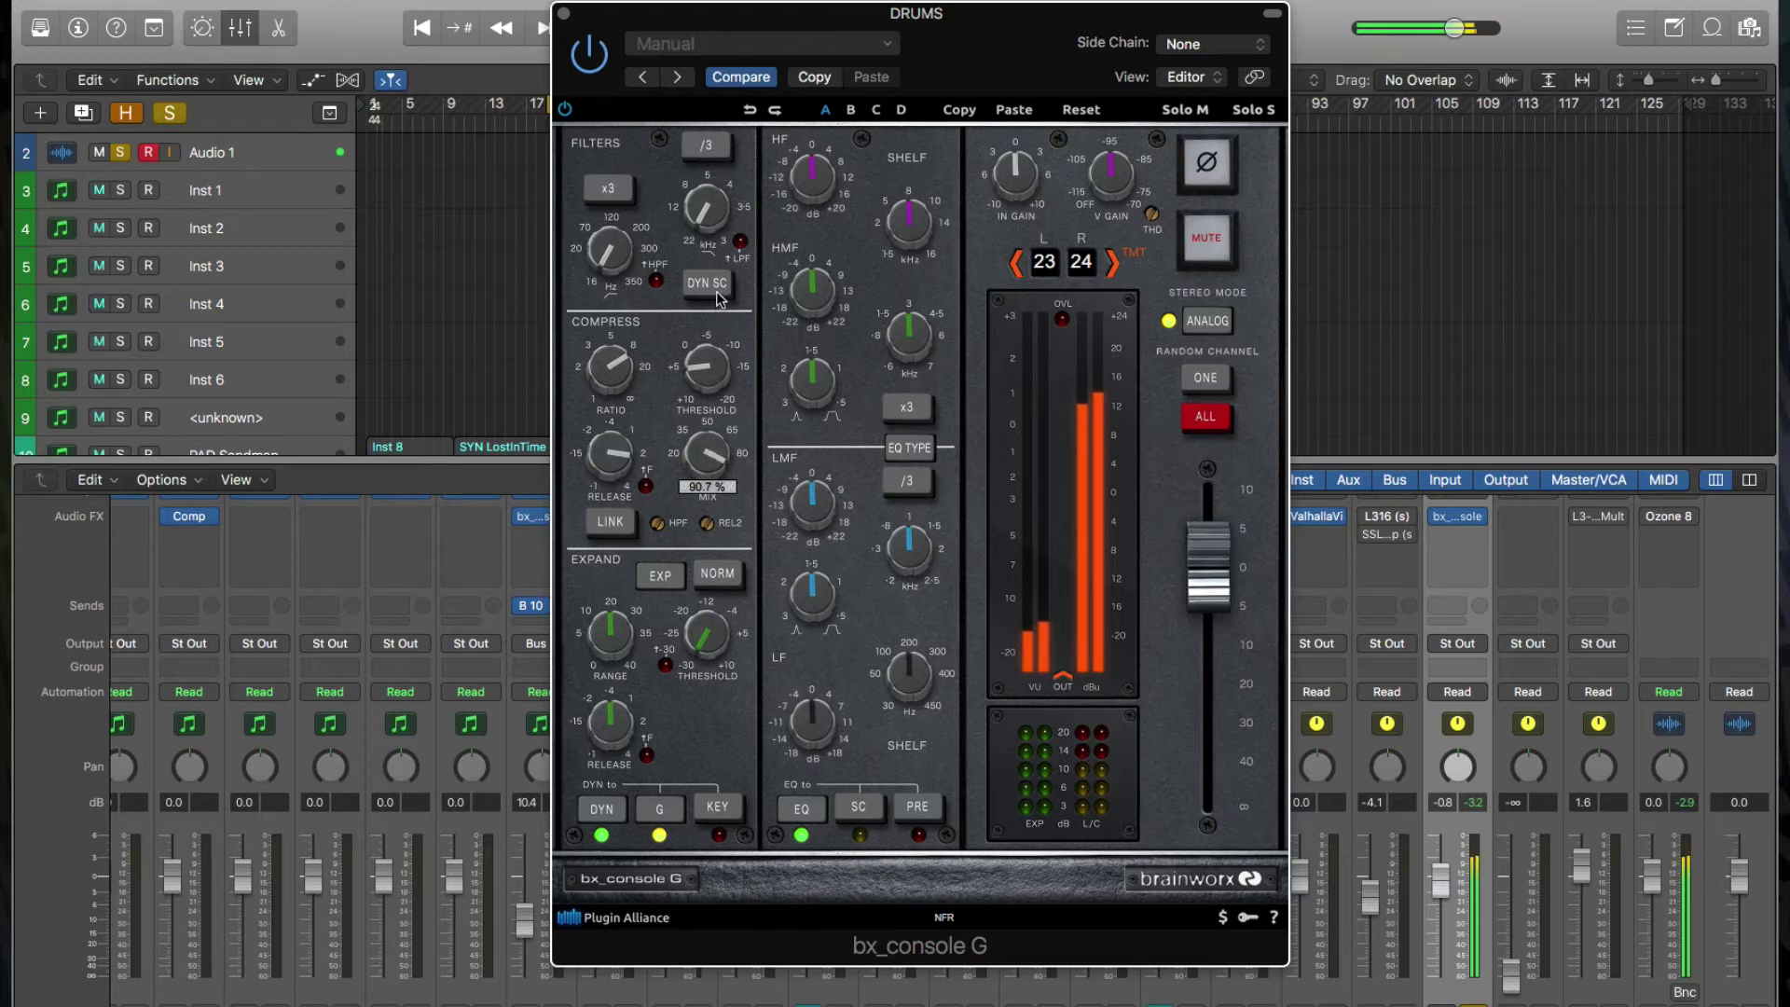
{"action": "left_click_drag", "start_coordinate": [721, 292], "coordinate": [726, 265]}
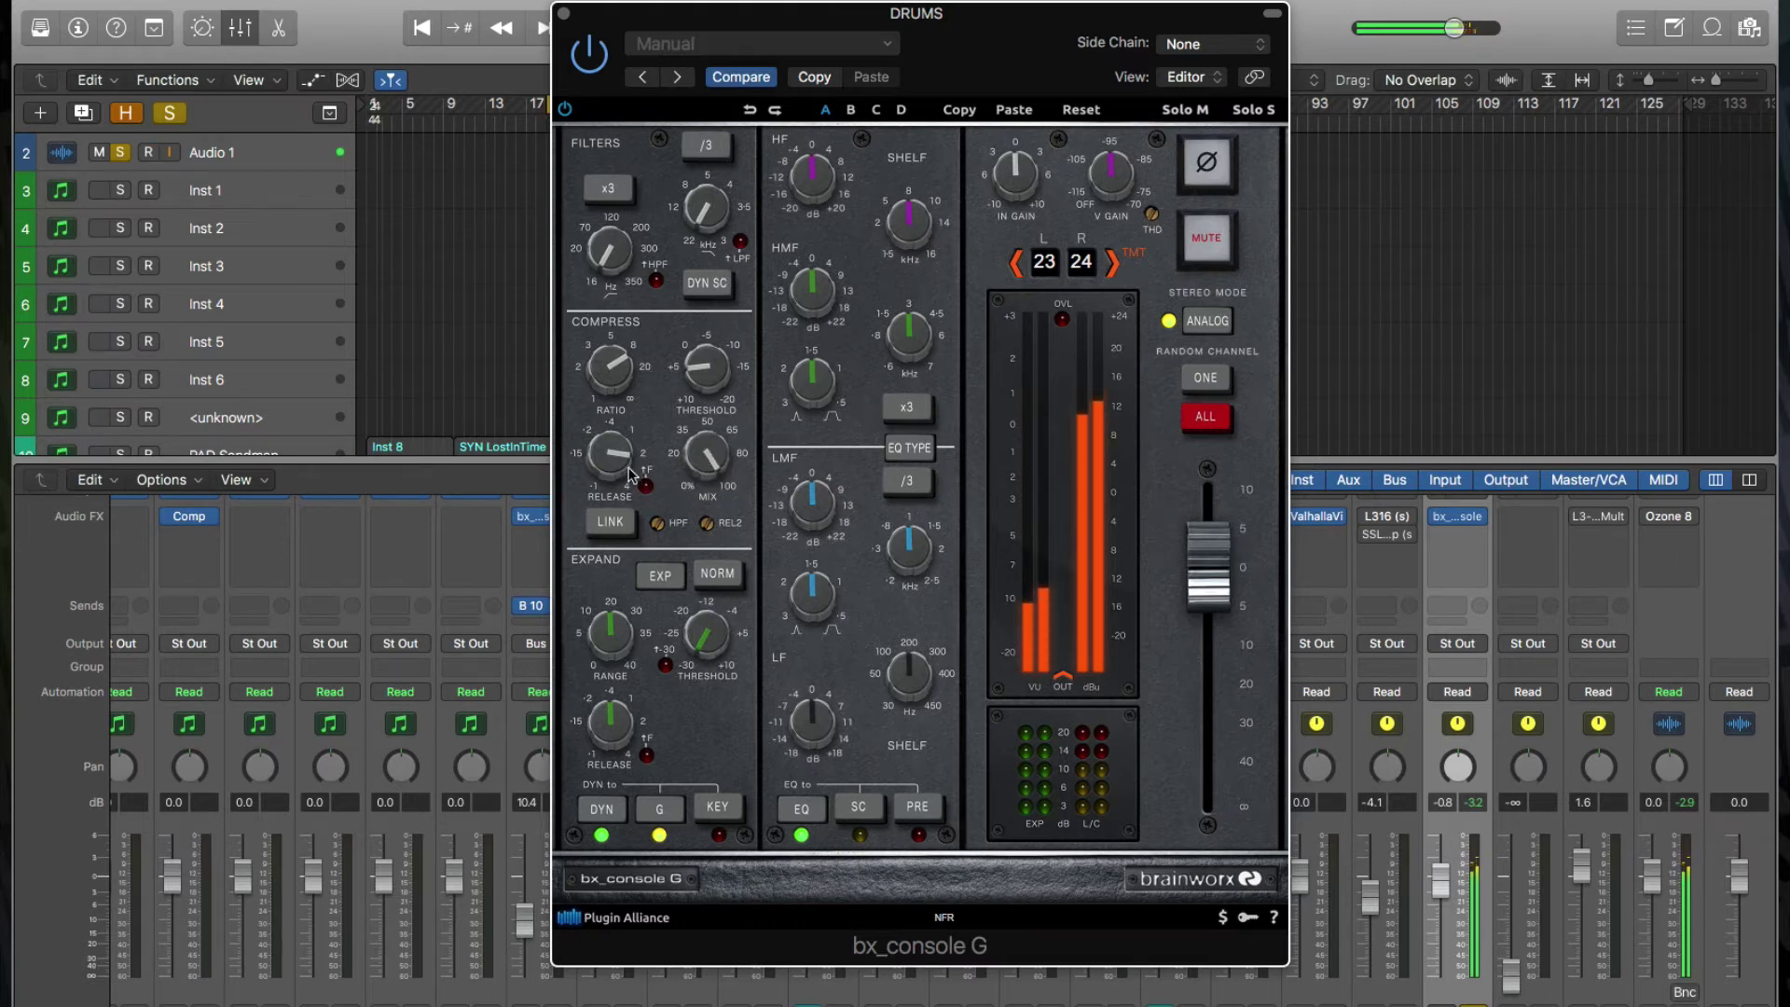
{"action": "left_click_drag", "start_coordinate": [630, 475], "coordinate": [613, 401]}
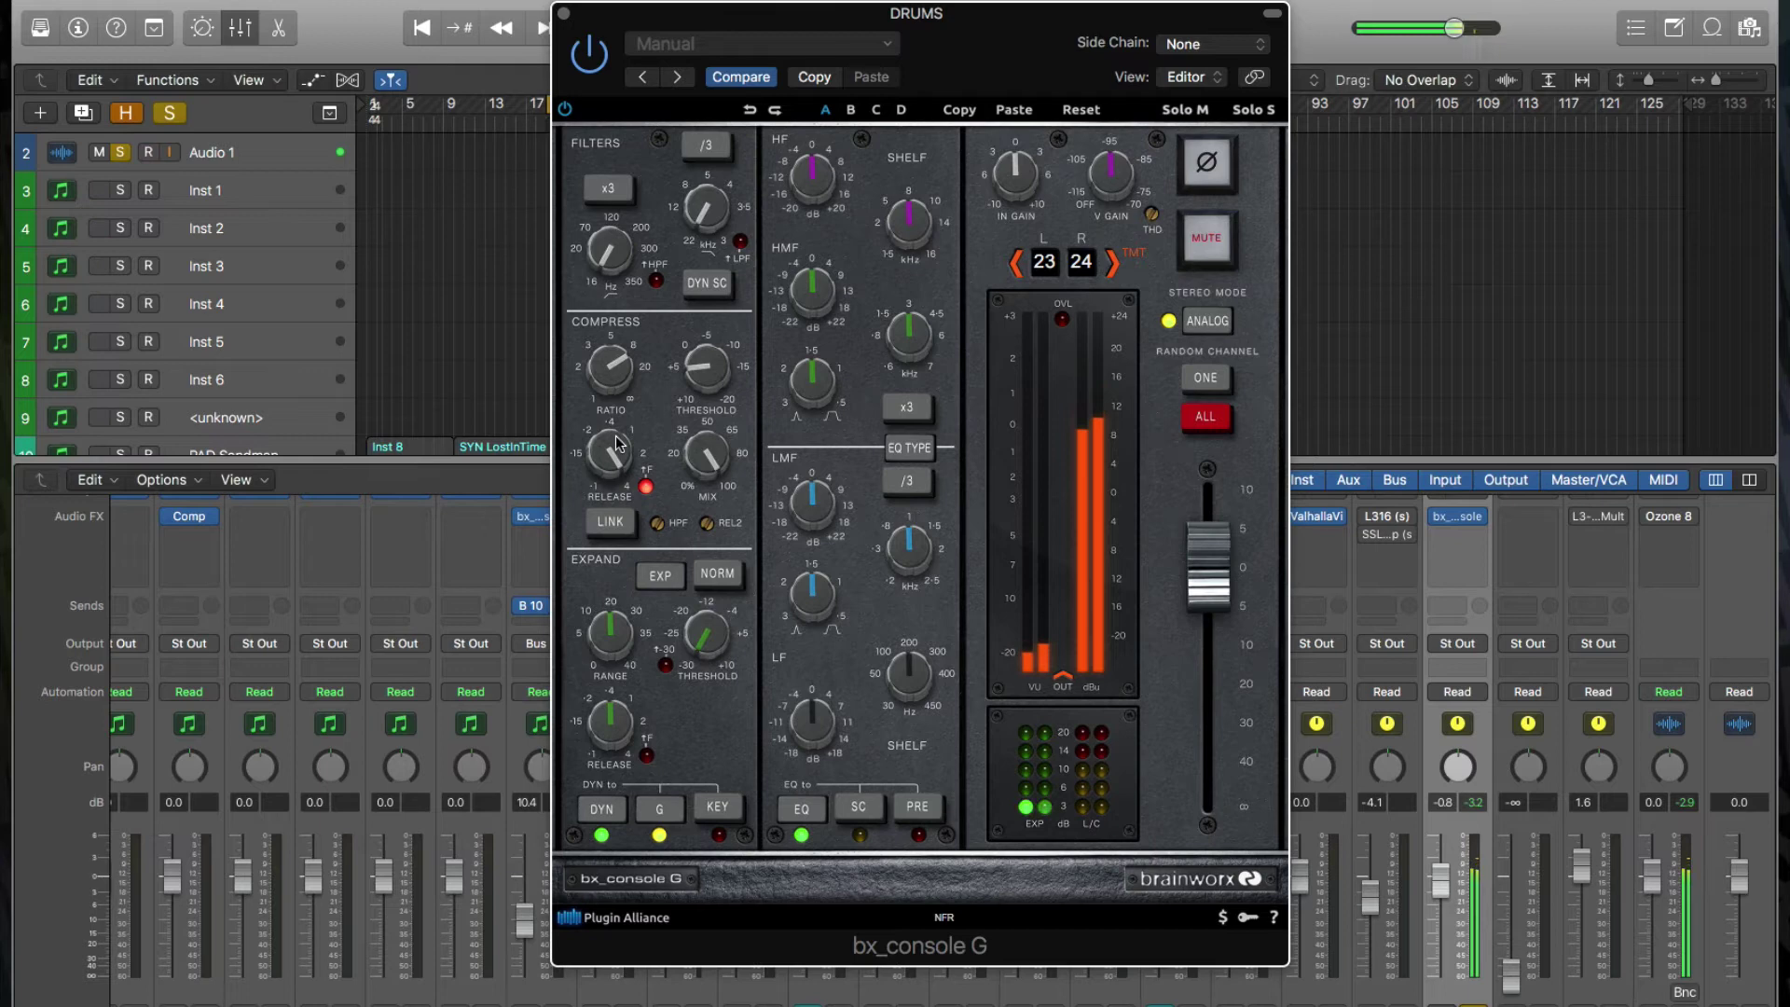
{"action": "left_click_drag", "start_coordinate": [615, 435], "coordinate": [615, 457]}
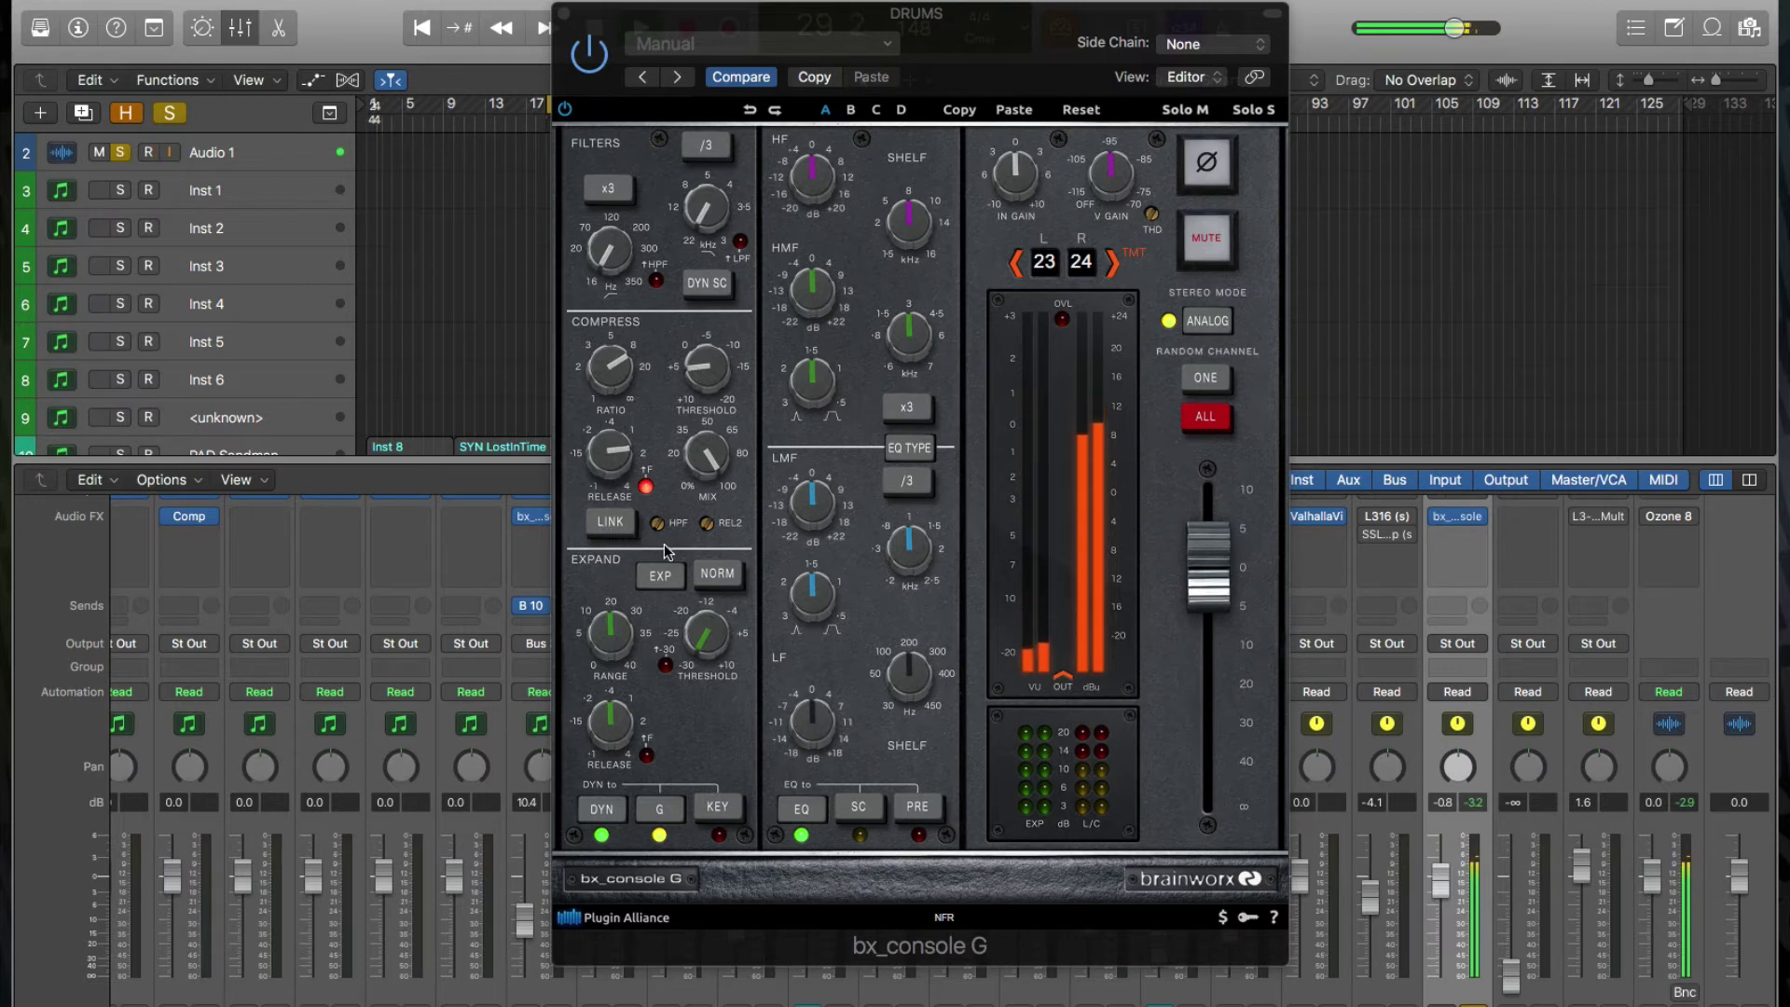
Set the expander threshold to -25.5 dB, retune its release, and lower range to about 24.5 dB
{"action": "mouse_move", "coordinate": [659, 533]}
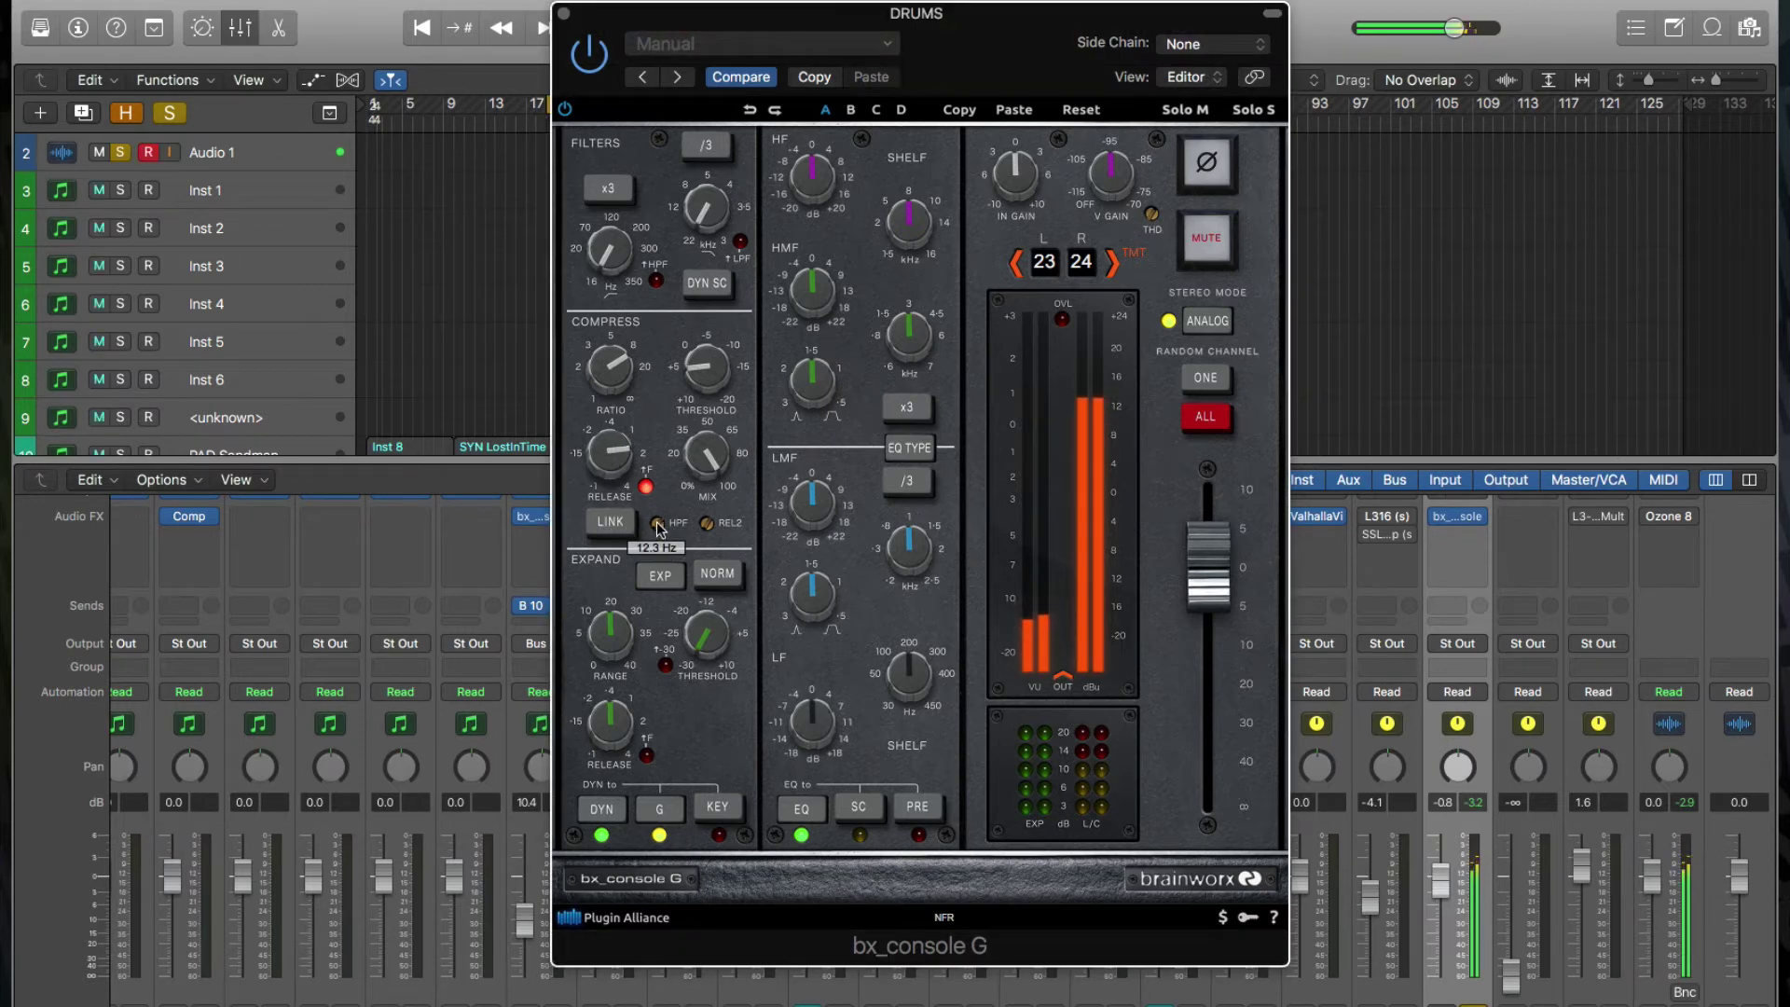
{"action": "scroll", "coordinate": [659, 528], "scroll_direction": "up", "scroll_amount": 2}
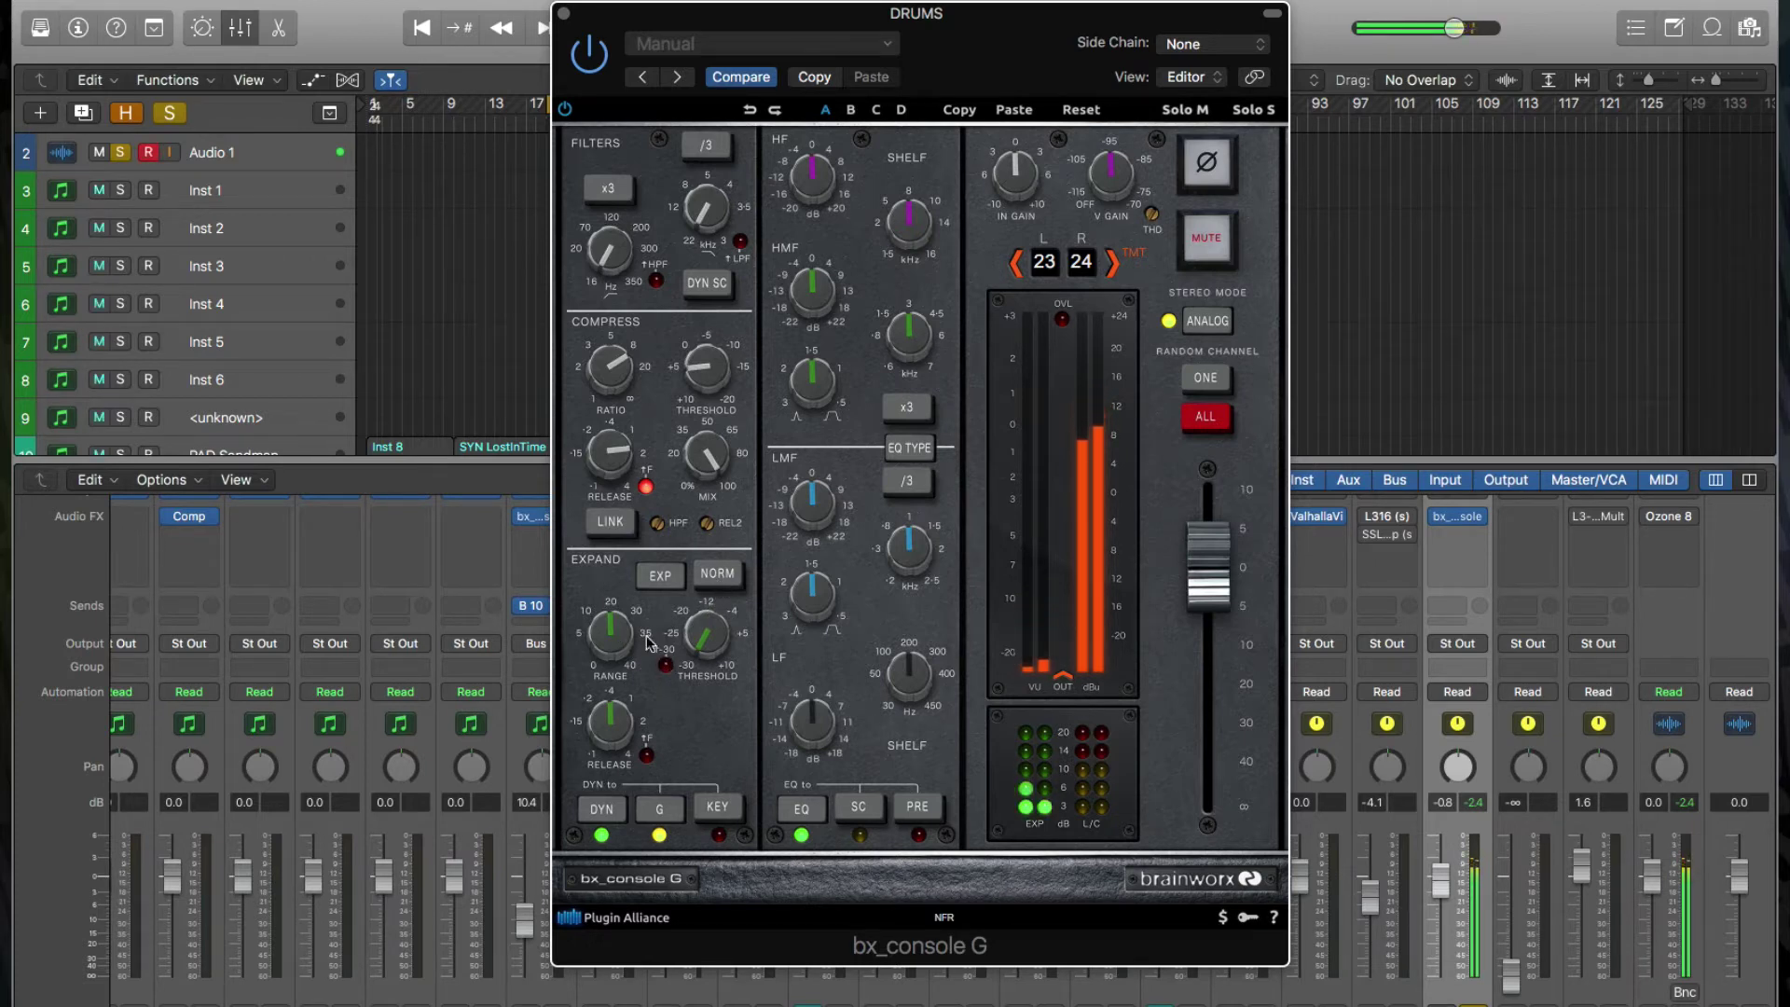
{"action": "left_click_drag", "start_coordinate": [608, 671], "coordinate": [617, 604]}
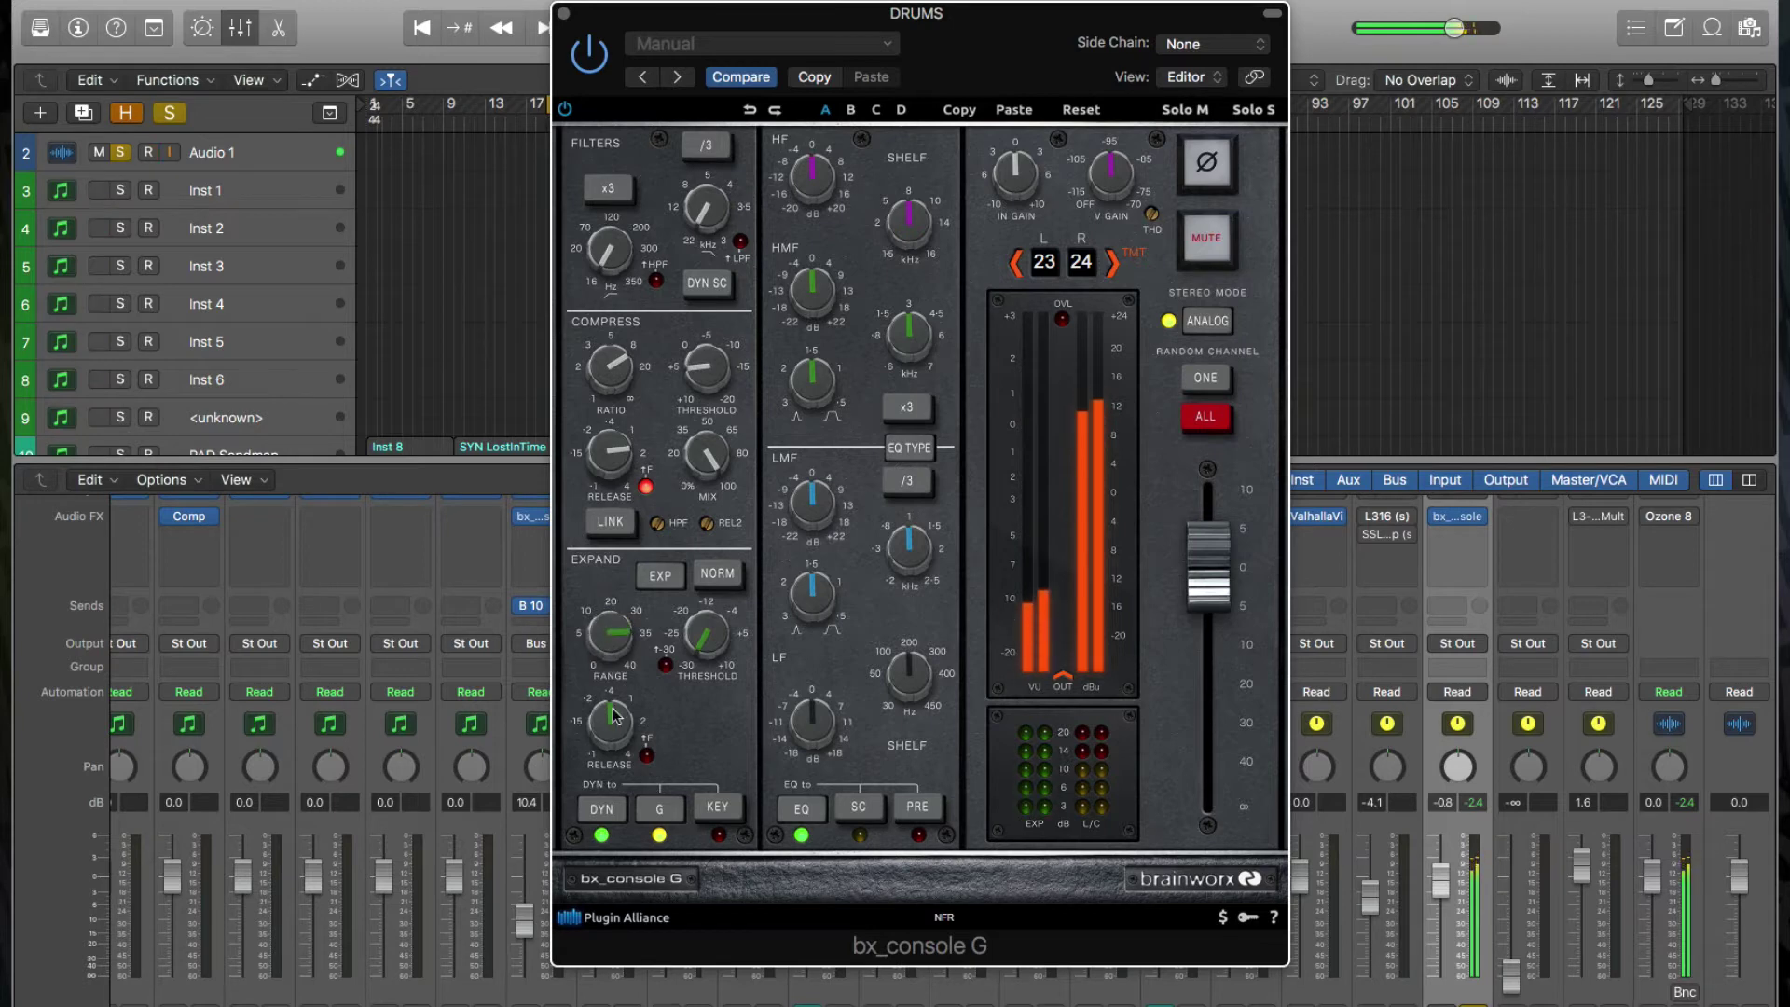
{"action": "left_click_drag", "start_coordinate": [614, 716], "coordinate": [612, 755]}
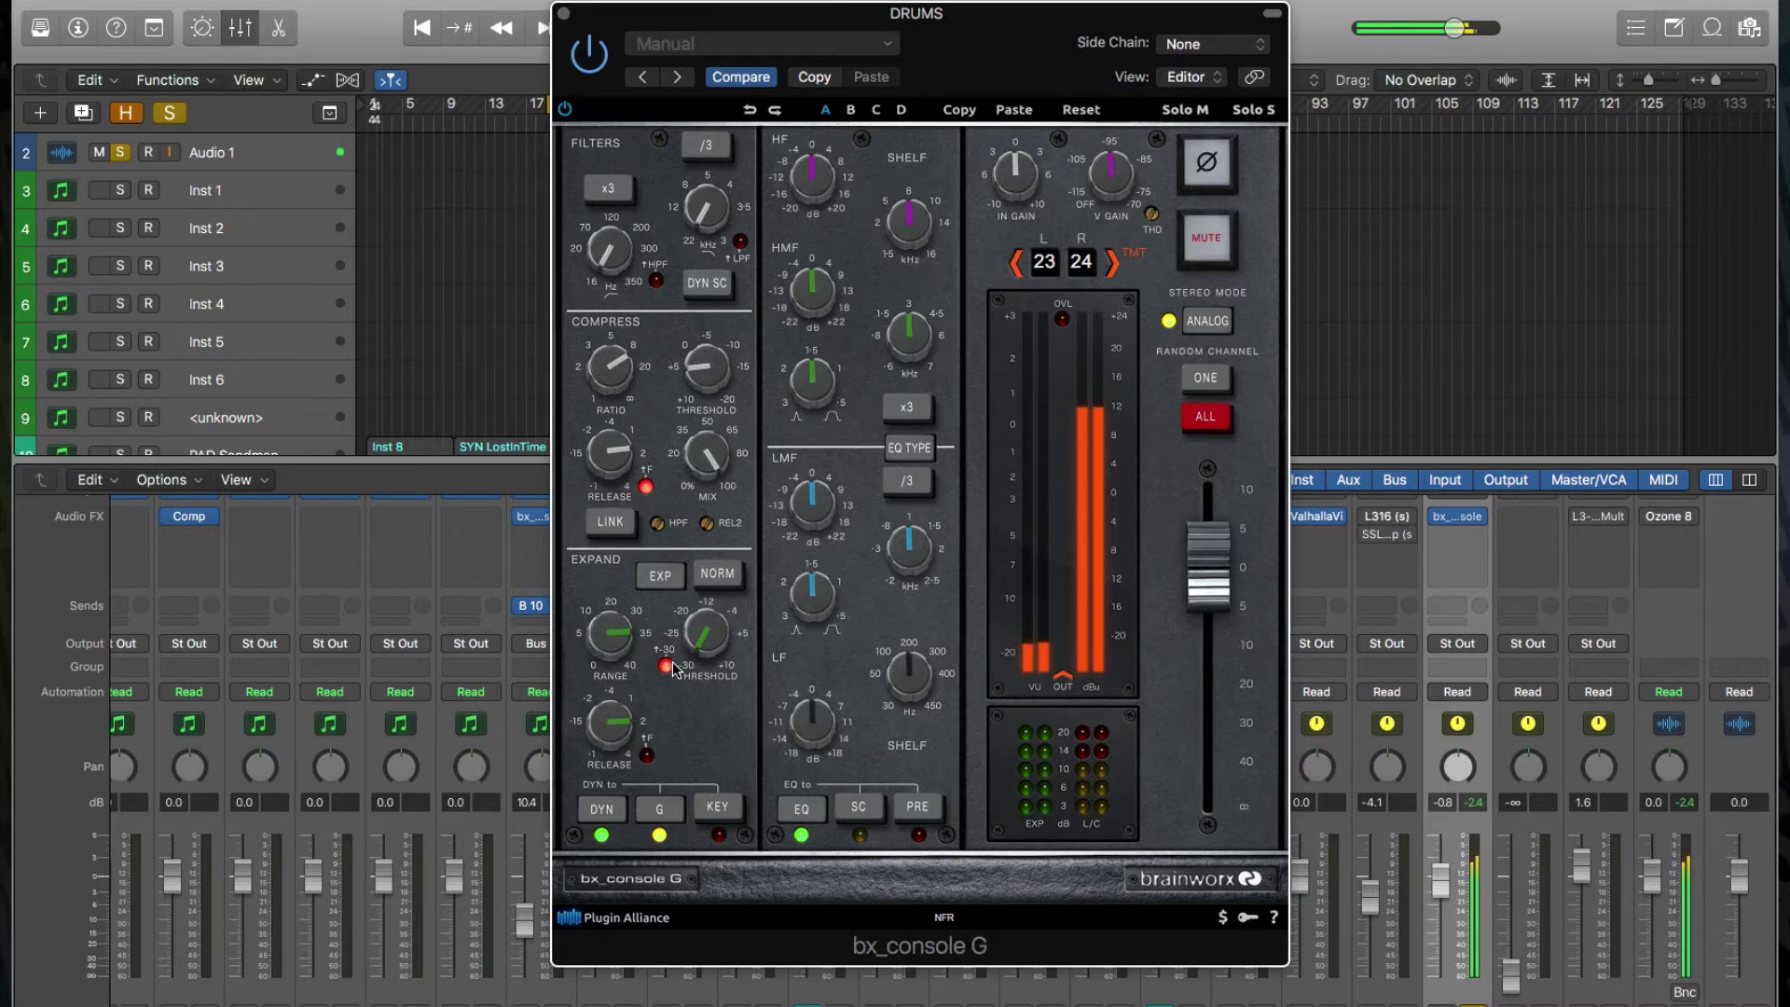
{"action": "left_click_drag", "start_coordinate": [714, 645], "coordinate": [713, 594]}
{"action": "left_click_drag", "start_coordinate": [719, 531], "coordinate": [729, 511]}
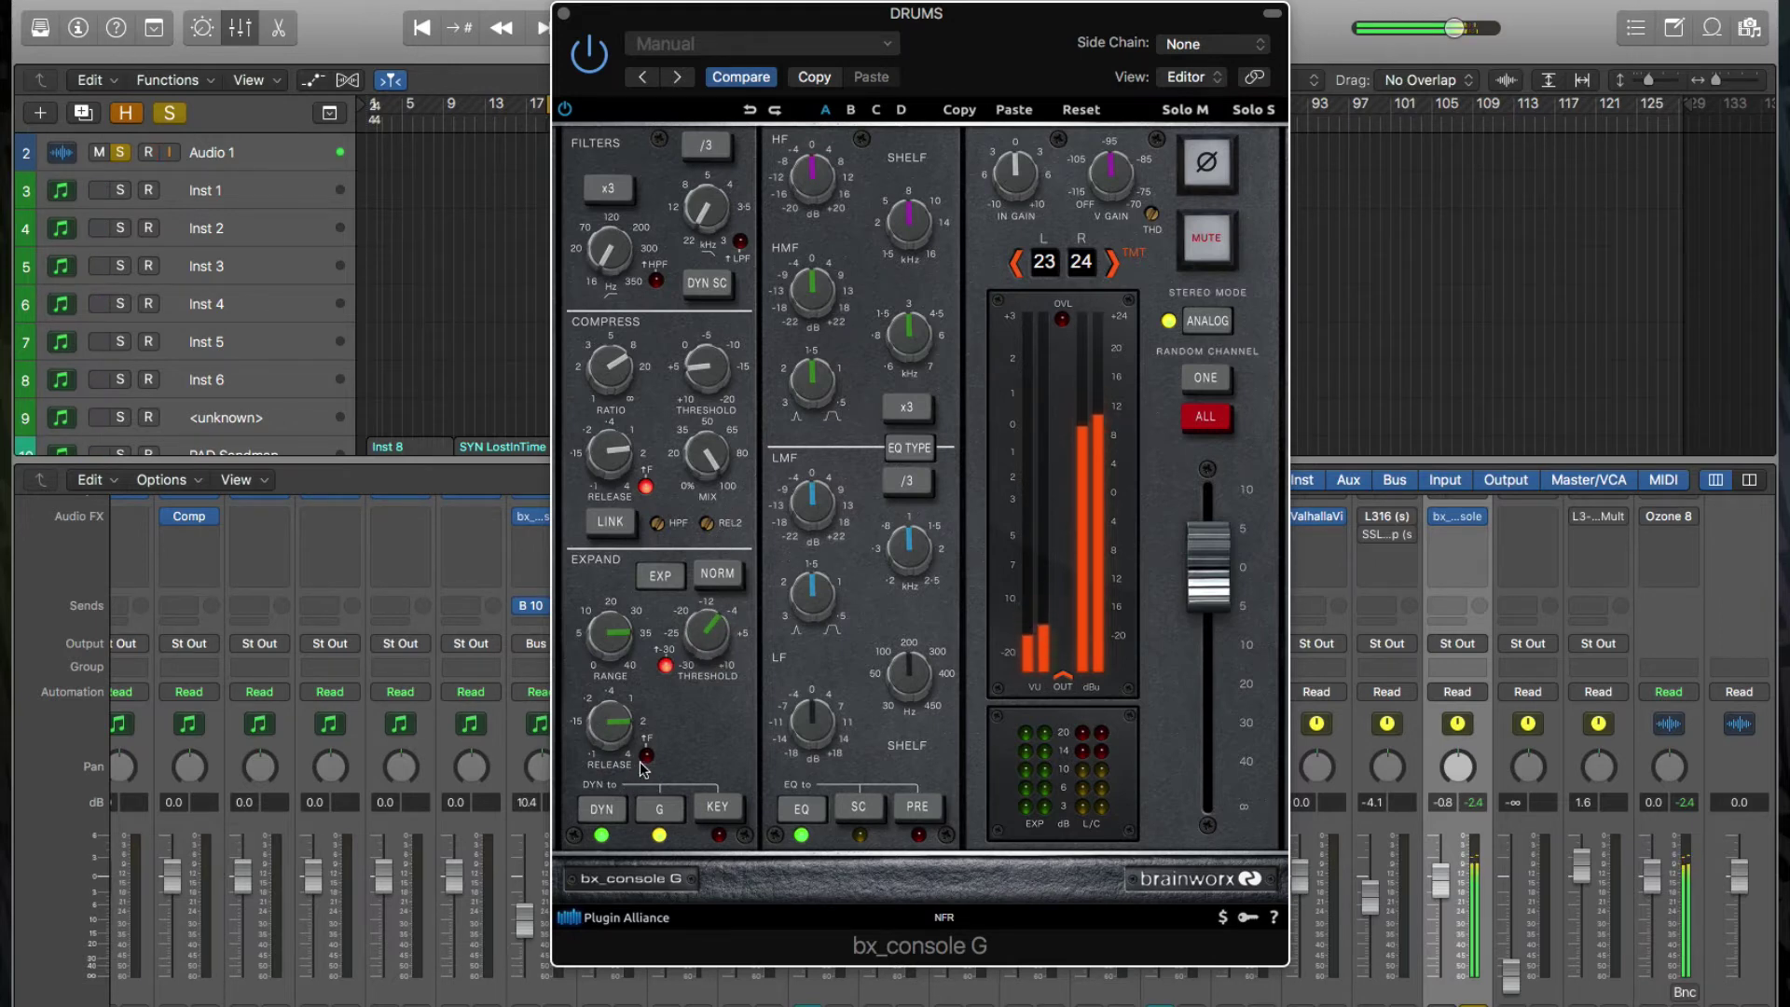
{"action": "left_click_drag", "start_coordinate": [618, 757], "coordinate": [613, 729]}
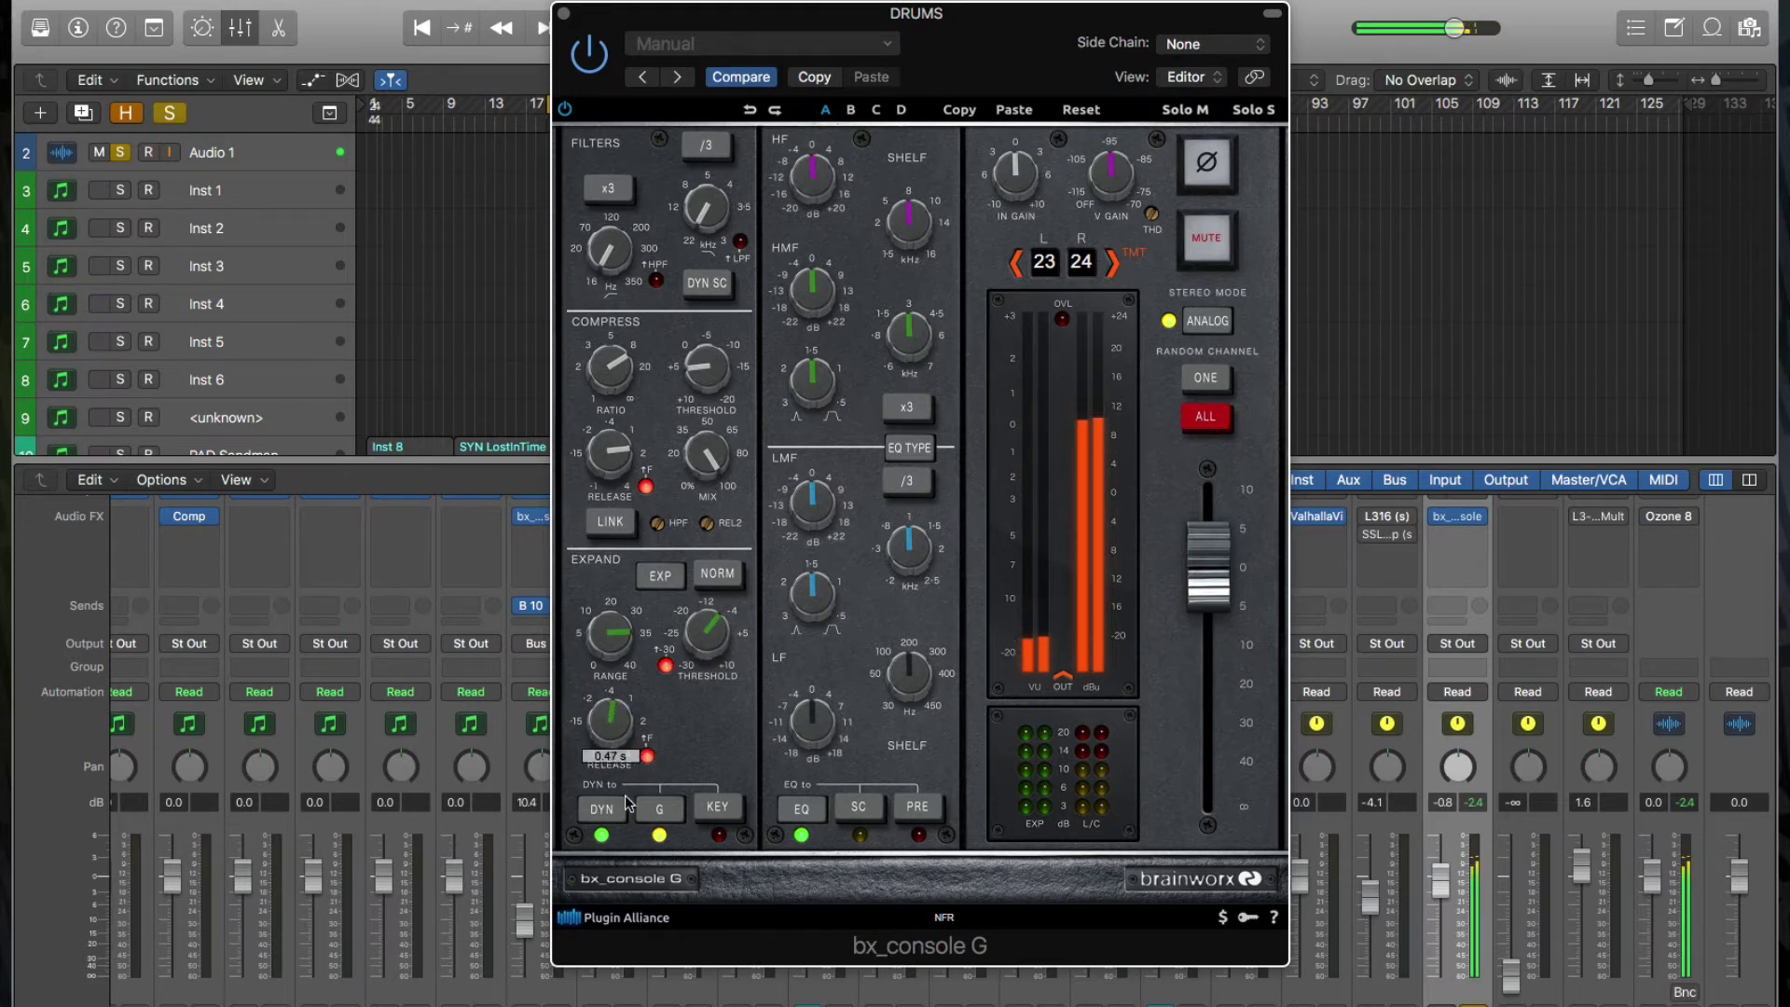
{"action": "left_click_drag", "start_coordinate": [625, 794], "coordinate": [624, 746]}
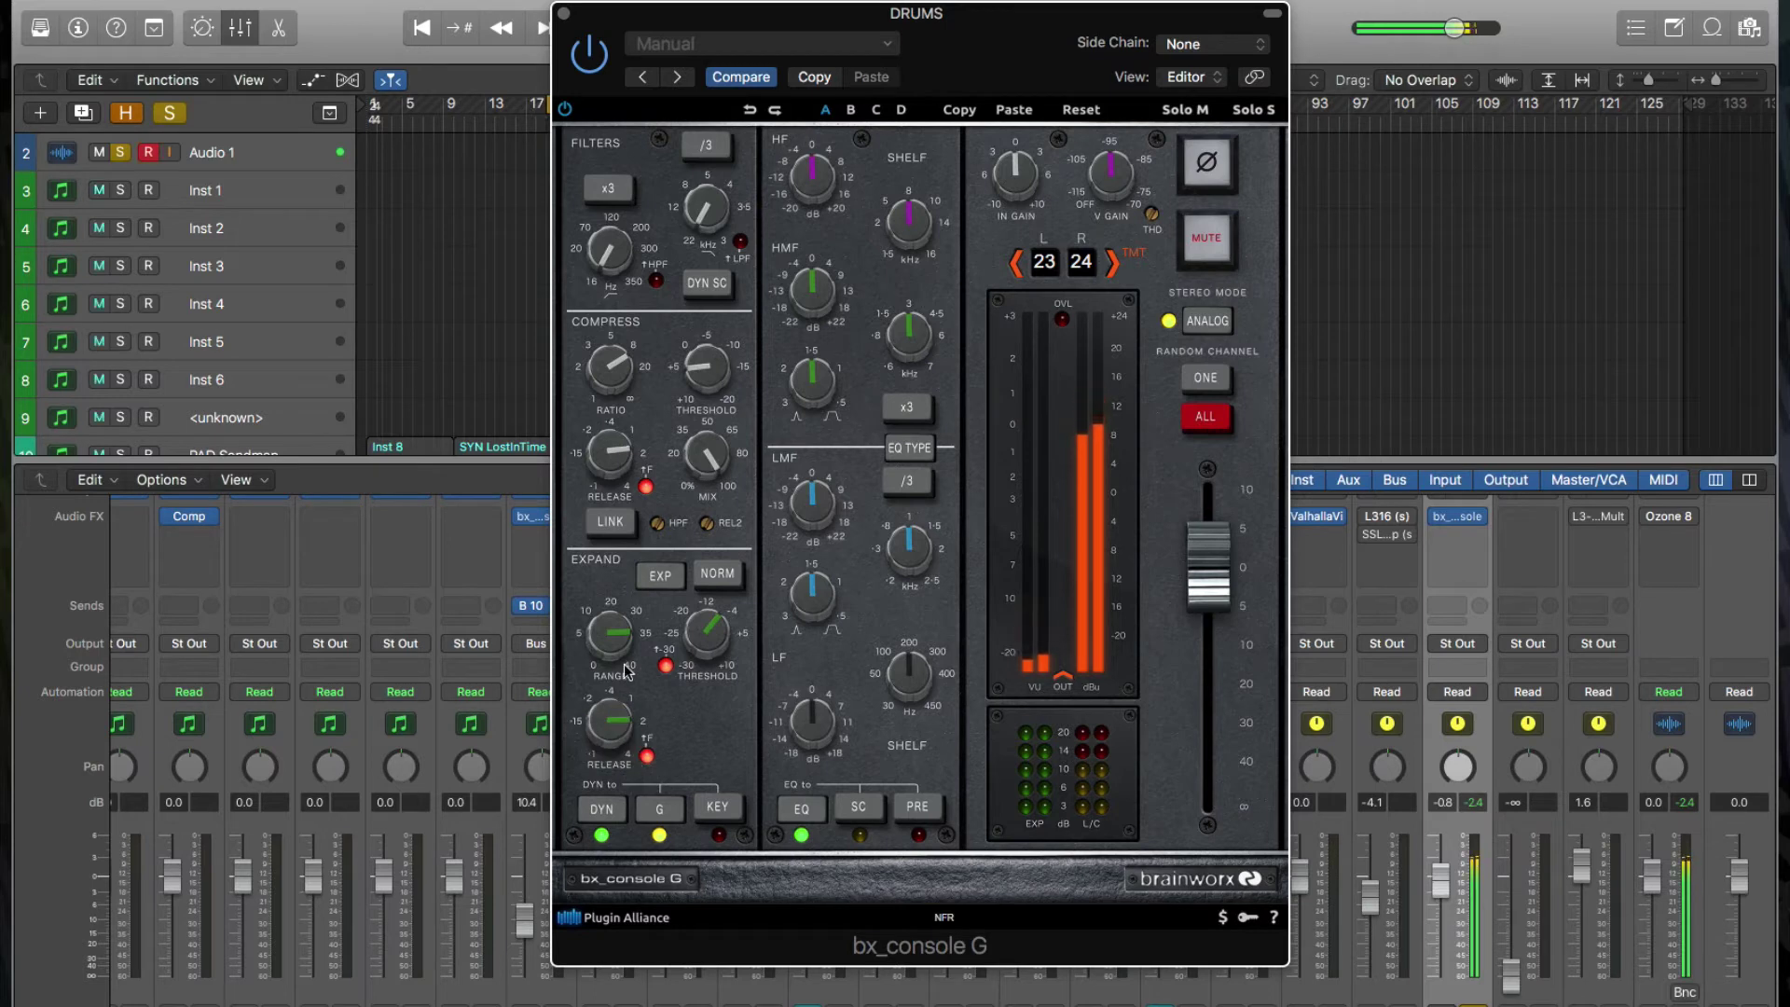
{"action": "left_click", "coordinate": [615, 639]}
{"action": "left_click_drag", "start_coordinate": [615, 669], "coordinate": [619, 686]}
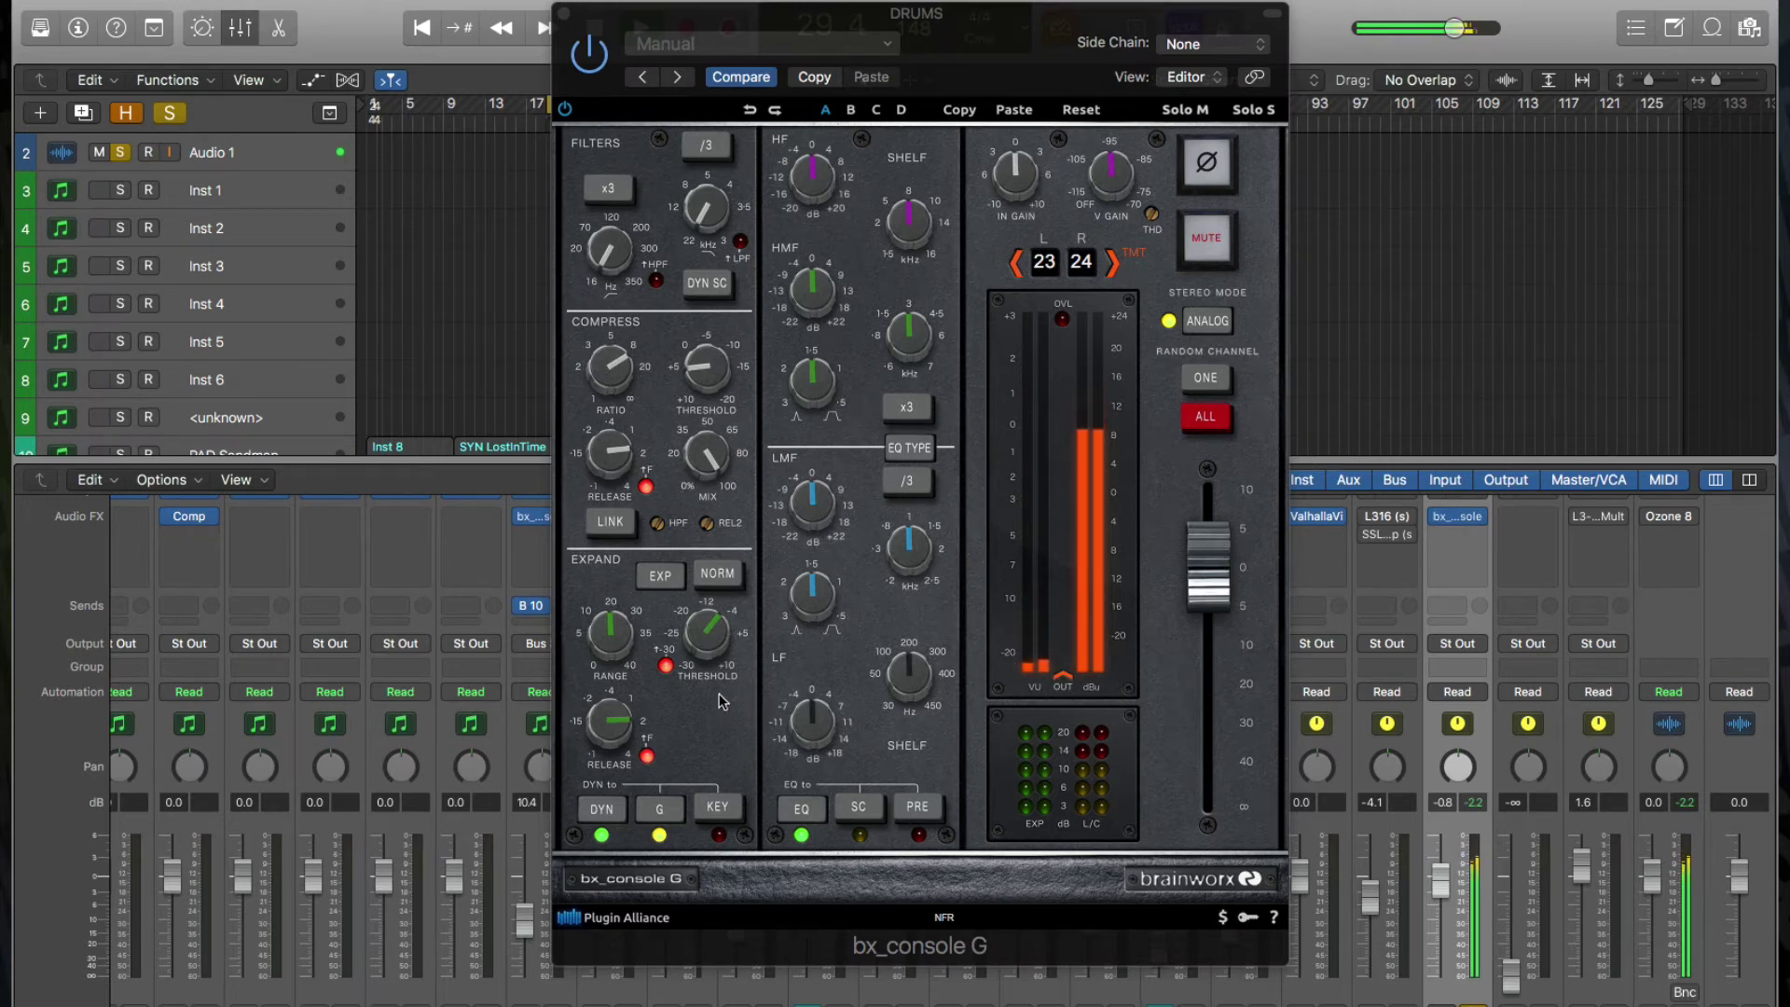
{"action": "left_click", "coordinate": [666, 665]}
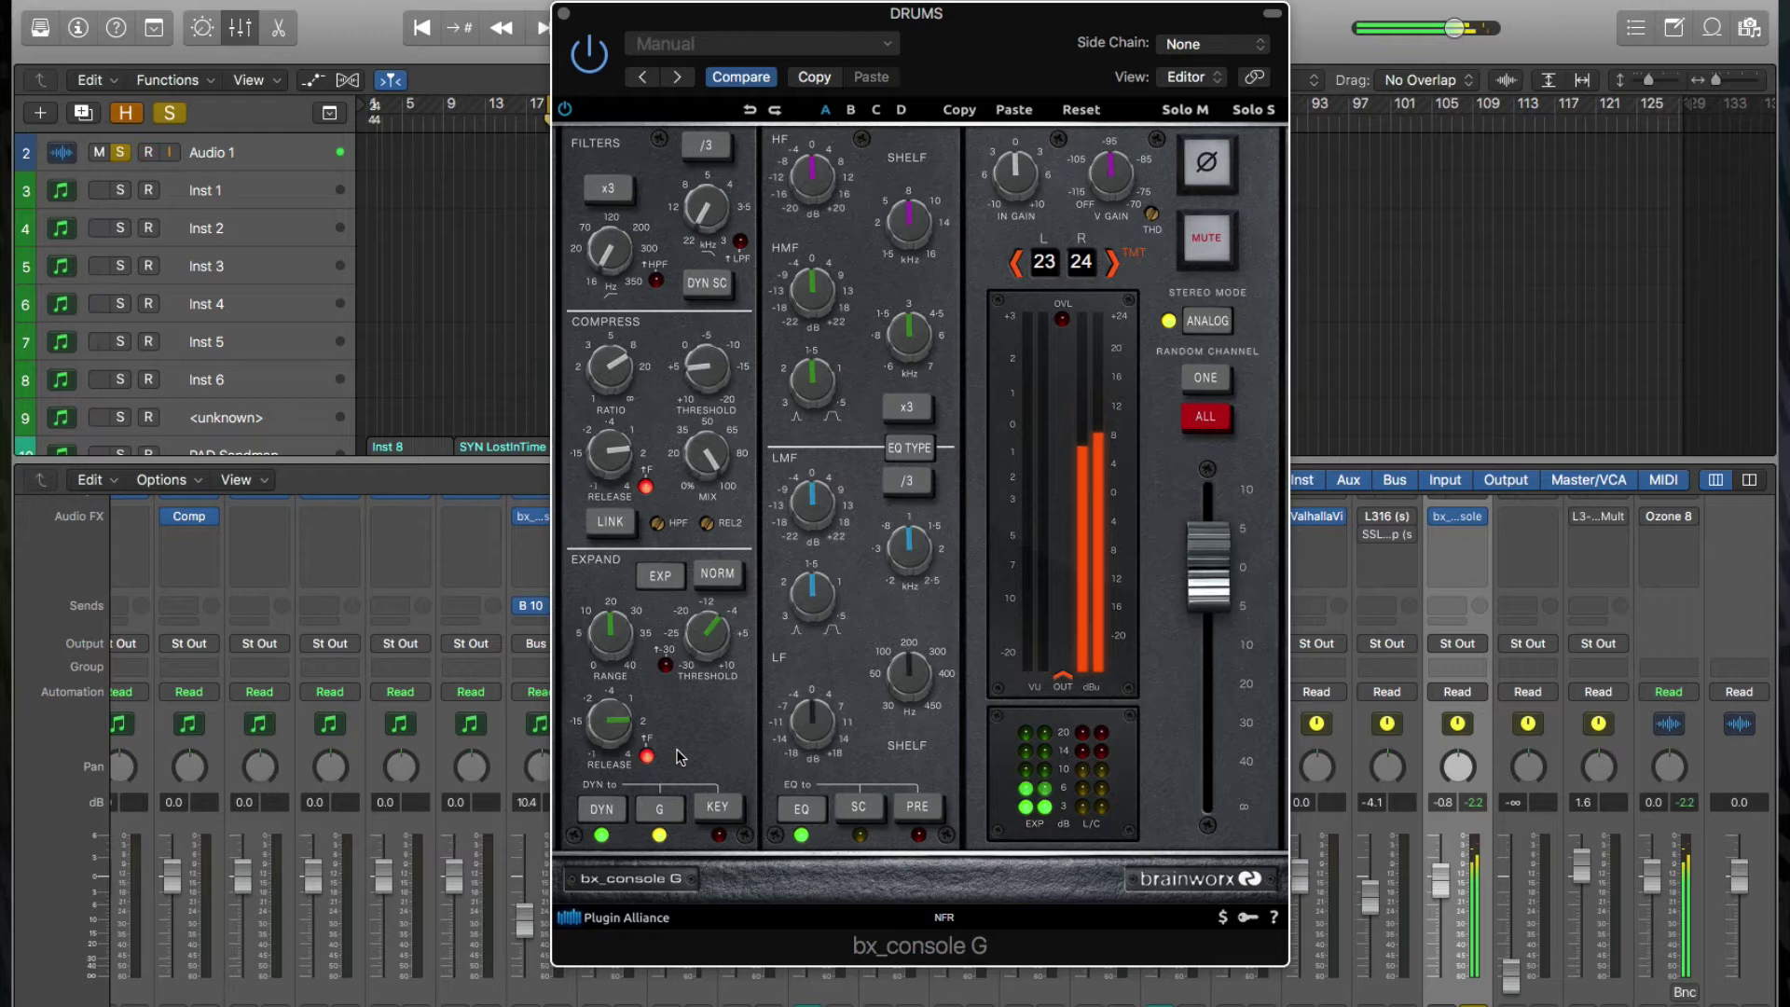
{"action": "left_click", "coordinate": [597, 809]}
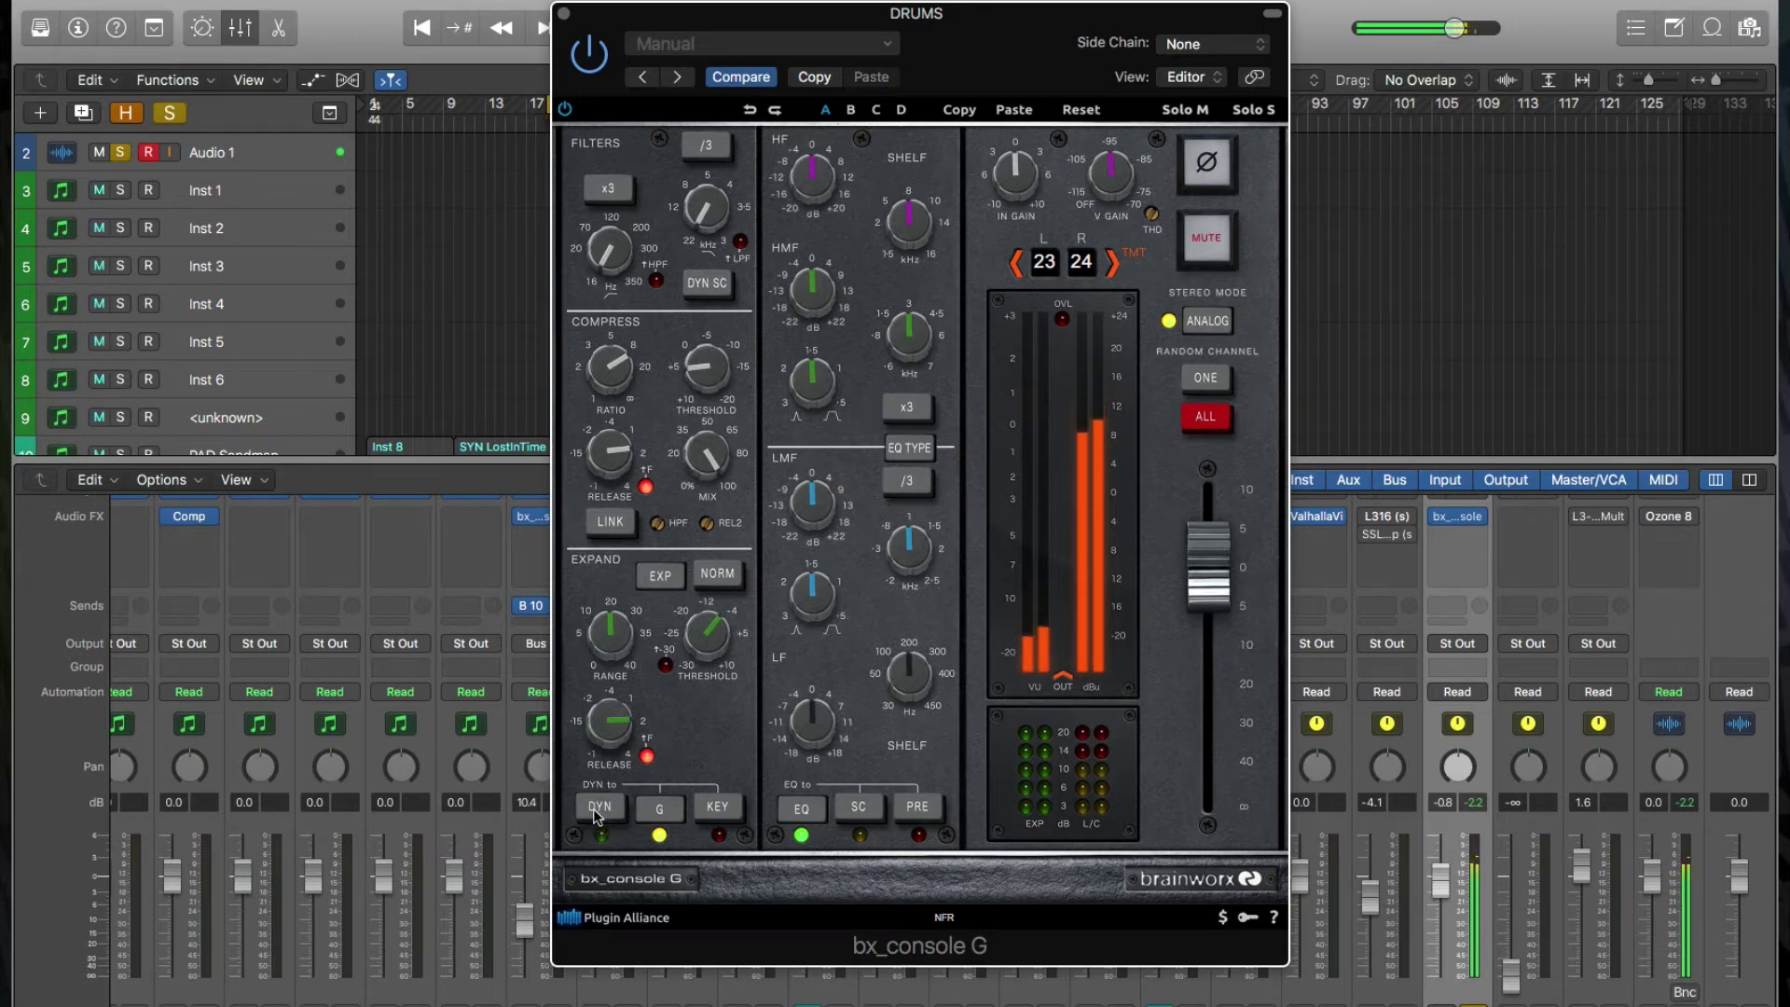
{"action": "left_click", "coordinate": [598, 808]}
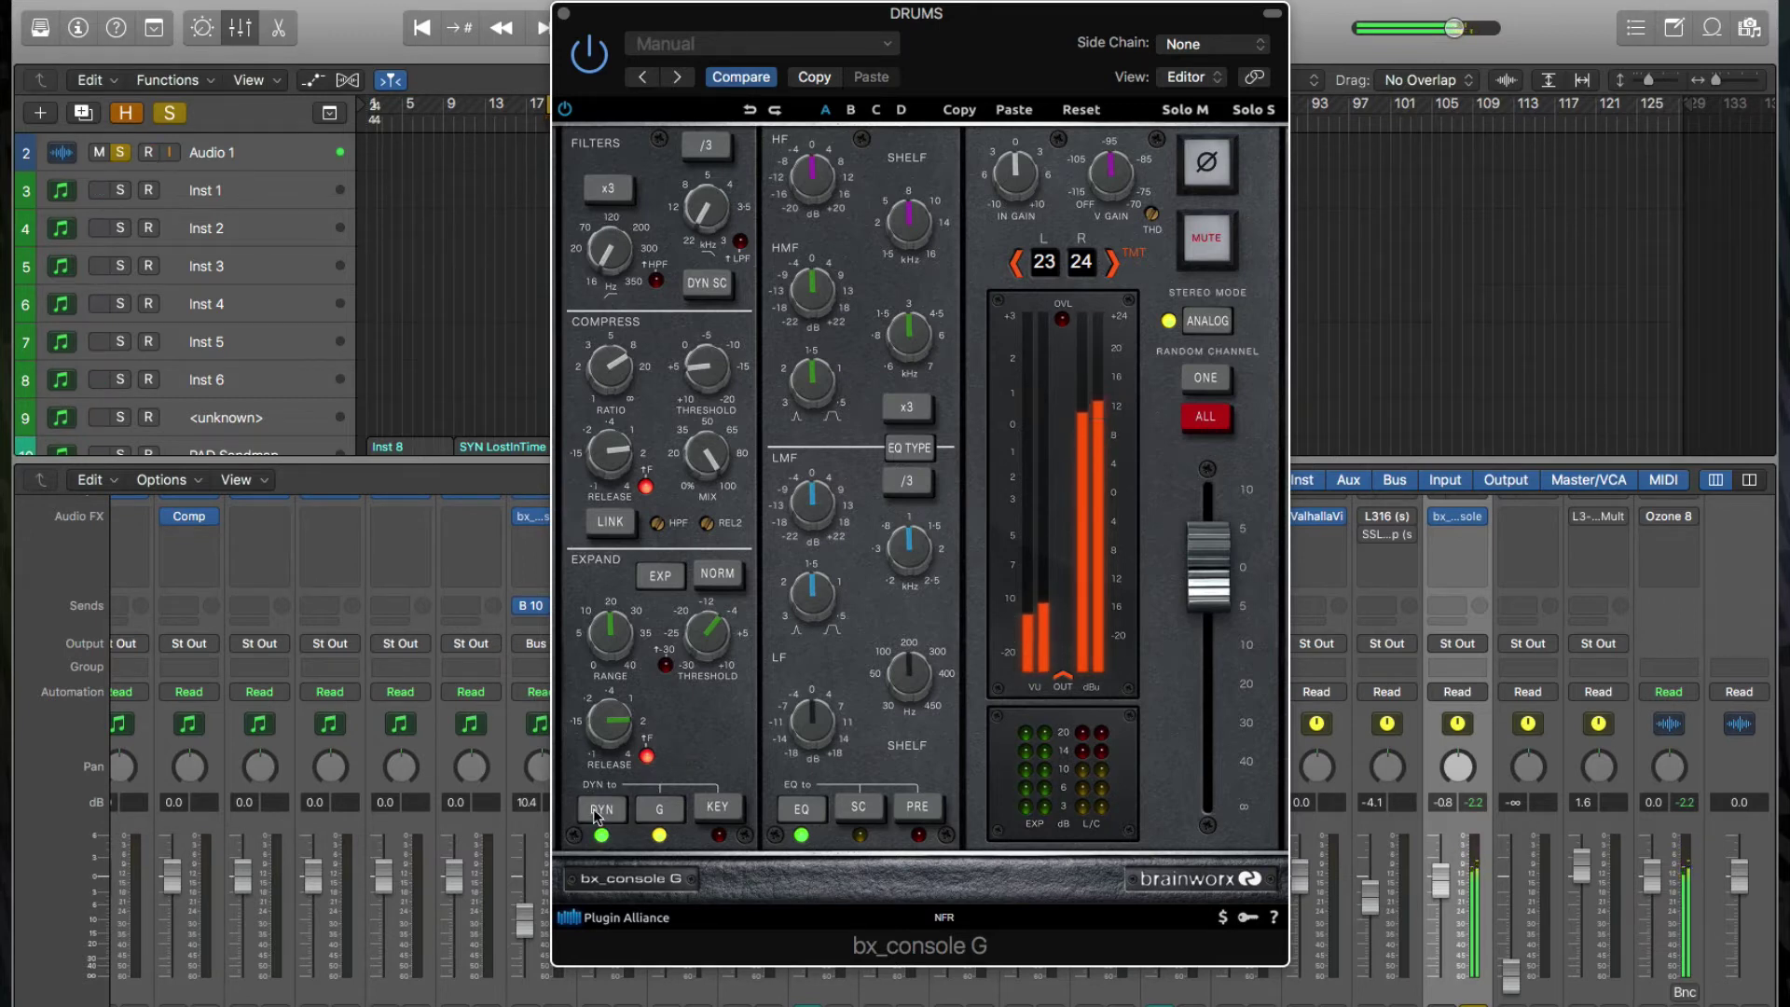
{"action": "left_click", "coordinate": [661, 809]}
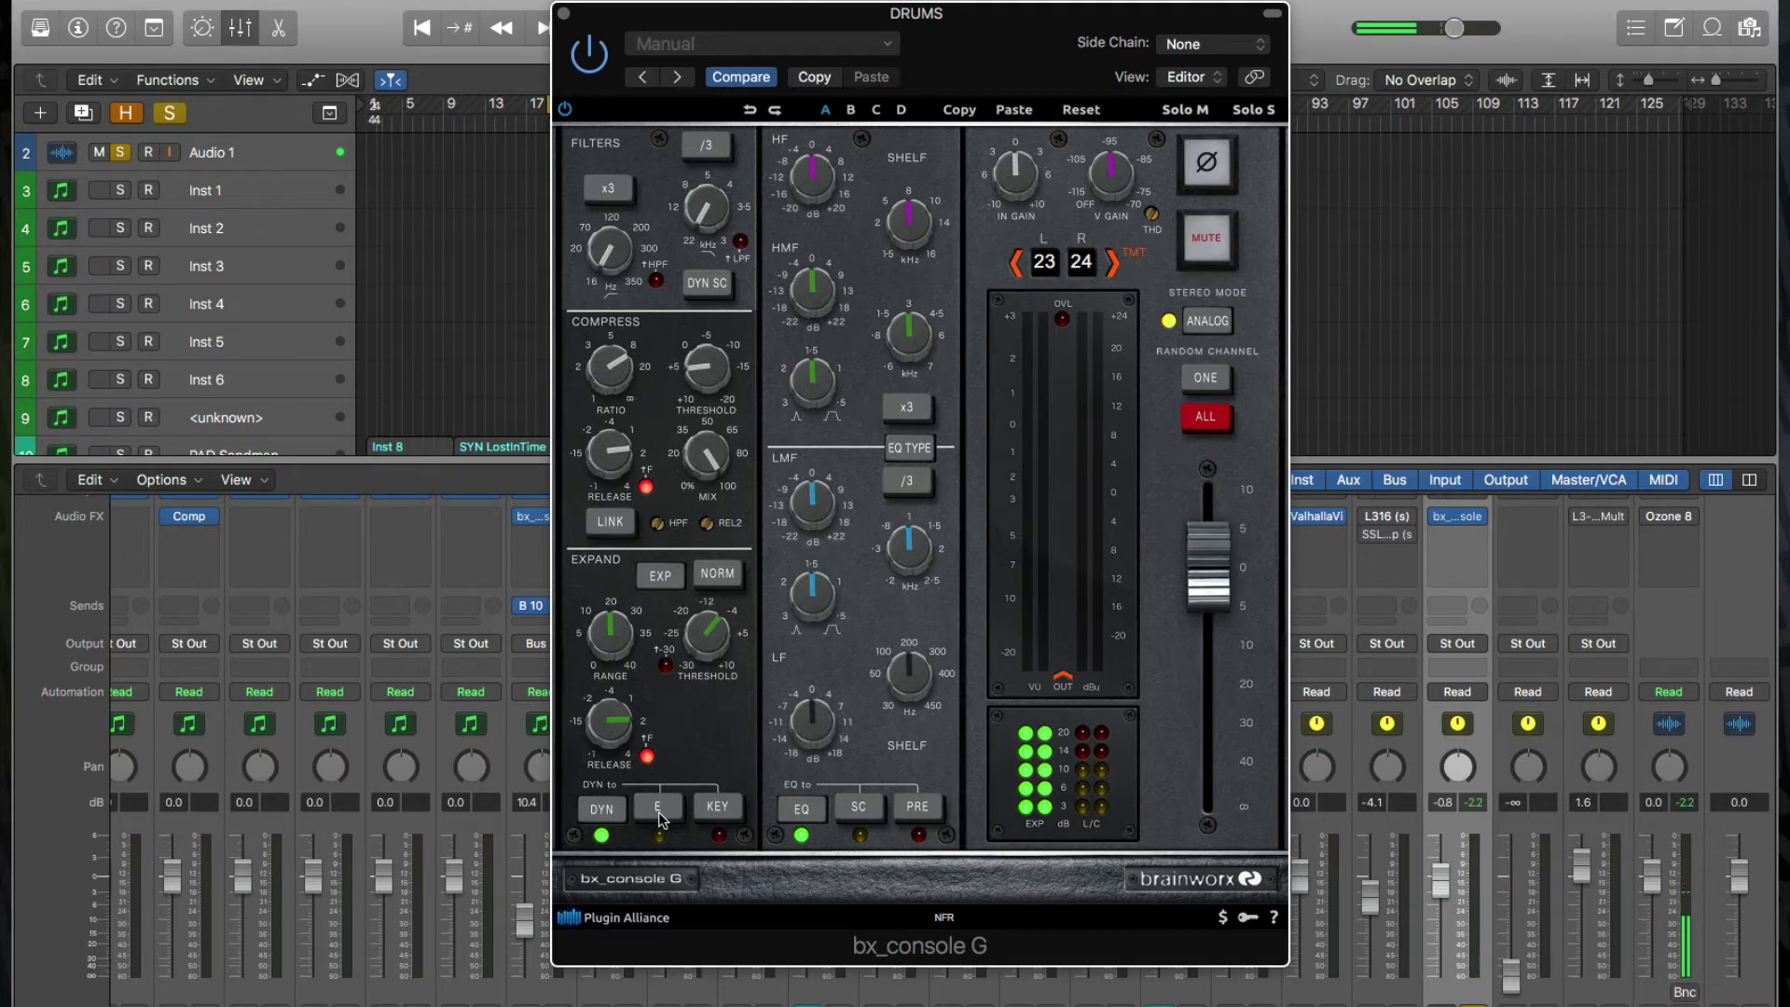
{"action": "left_click", "coordinate": [659, 811]}
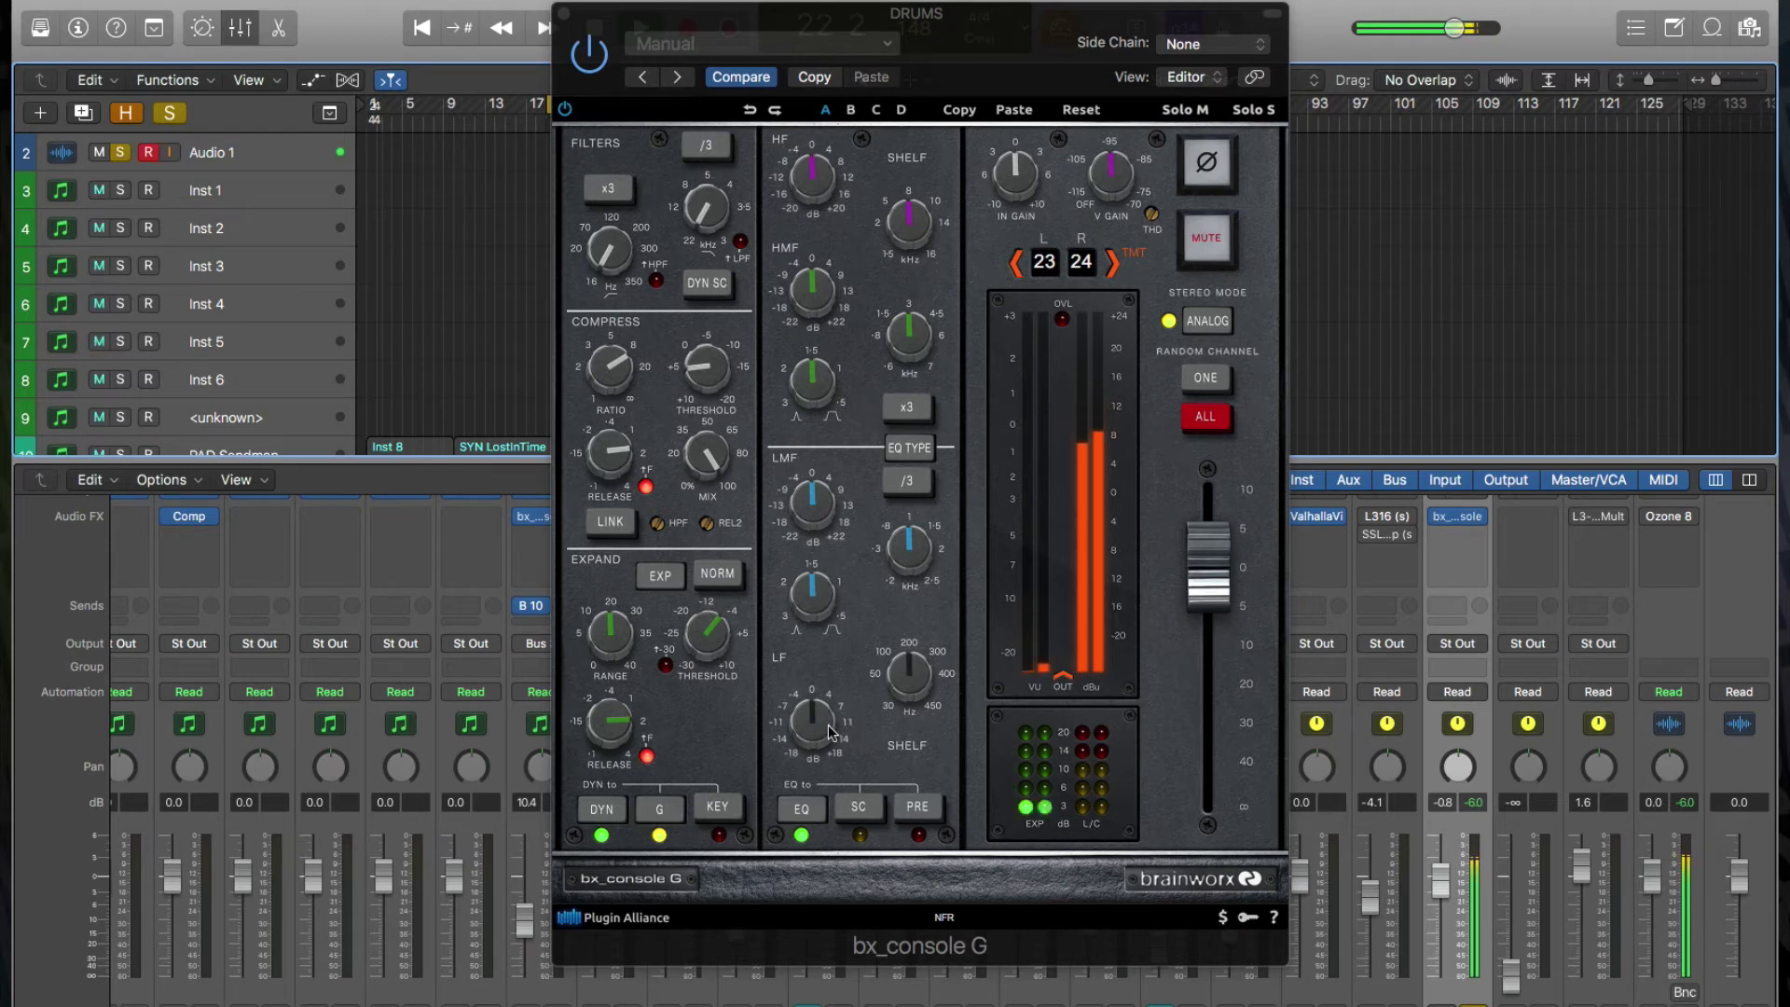
Pull down the low-shelf gain and ease a -17.9 dB low-mid cut back past -4.8 dB
{"action": "mouse_move", "coordinate": [819, 731]}
{"action": "left_click_drag", "start_coordinate": [818, 731], "coordinate": [820, 617]}
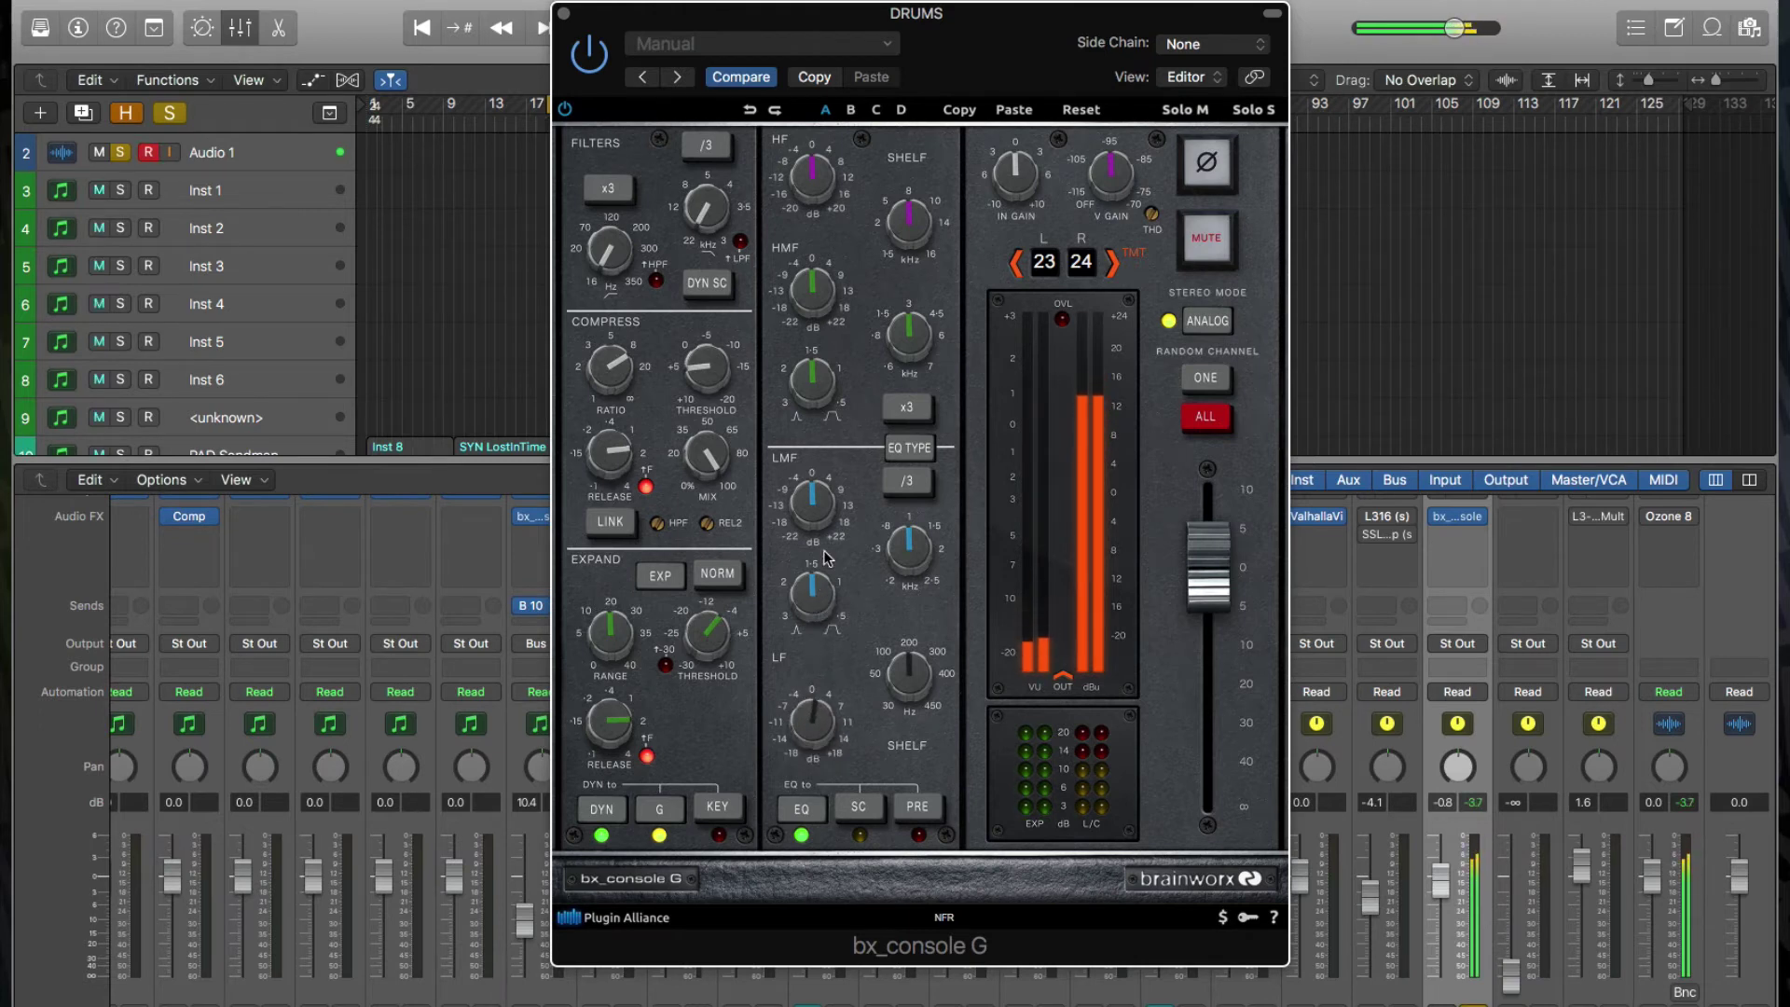
{"action": "mouse_move", "coordinate": [825, 610]}
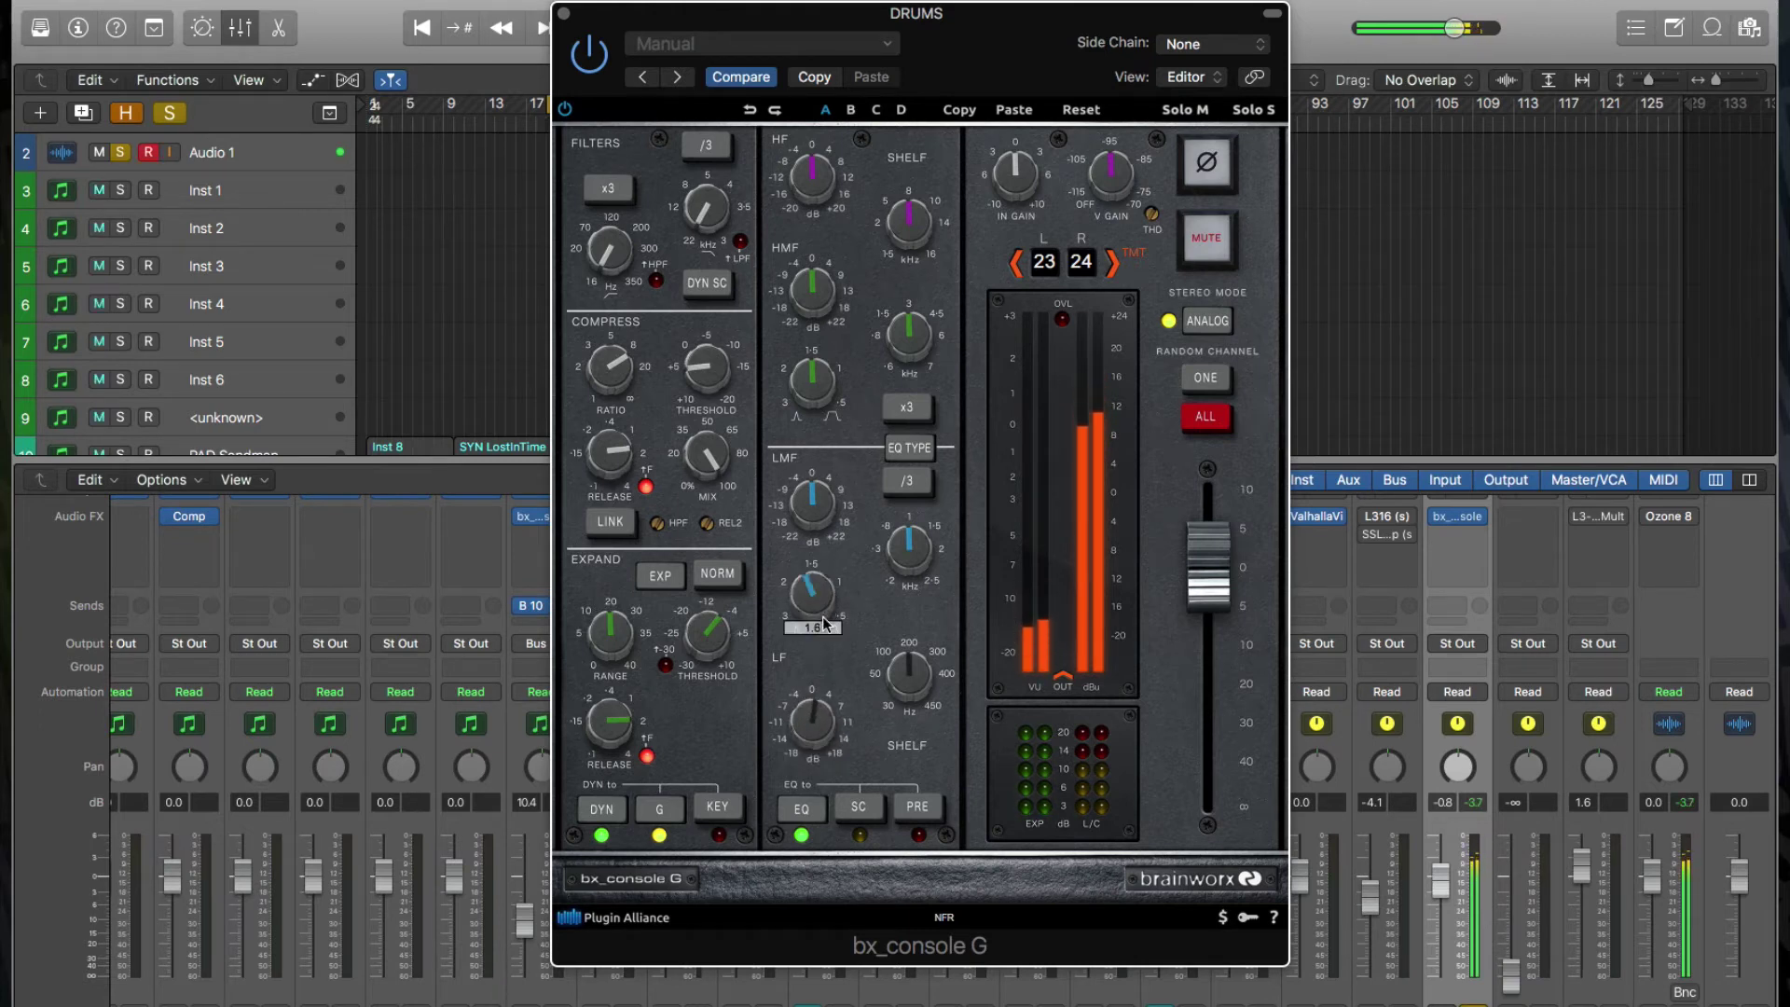
{"action": "left_click_drag", "start_coordinate": [813, 508], "coordinate": [813, 604]}
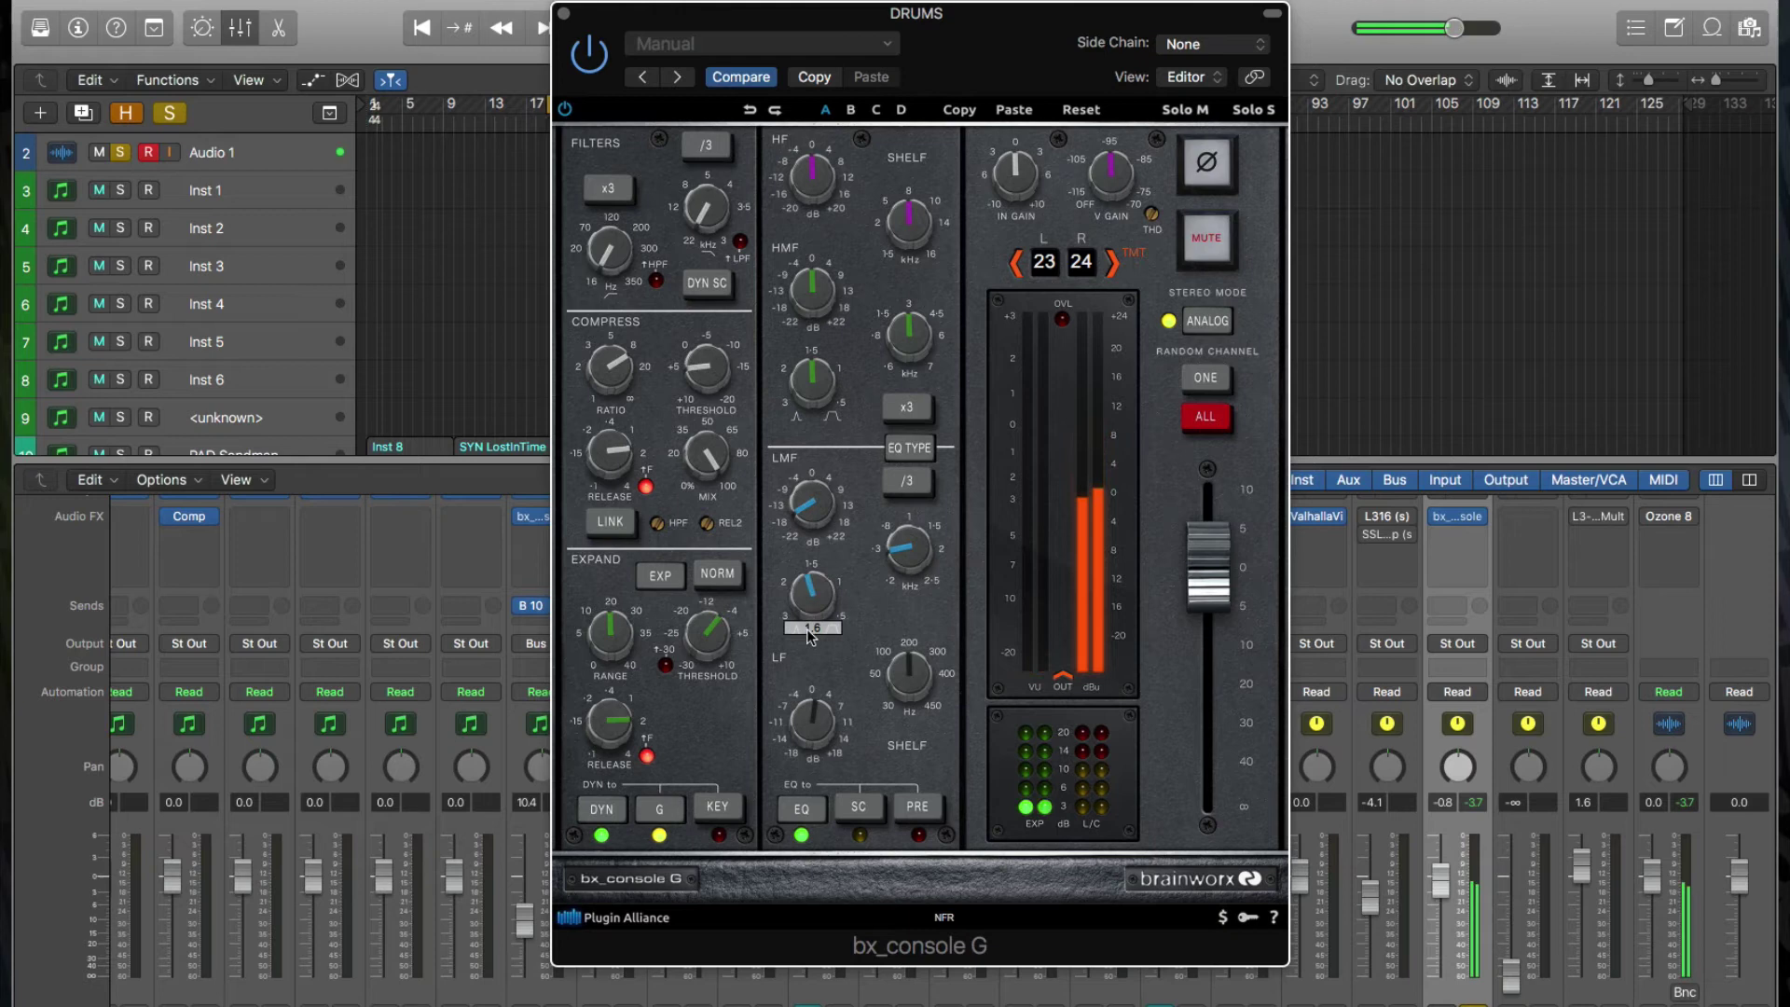
{"action": "mouse_move", "coordinate": [809, 527]}
{"action": "left_mouse_down"}
{"action": "mouse_move", "coordinate": [822, 477]}
{"action": "mouse_move", "coordinate": [810, 645]}
{"action": "mouse_move", "coordinate": [834, 513]}
{"action": "left_mouse_up"}
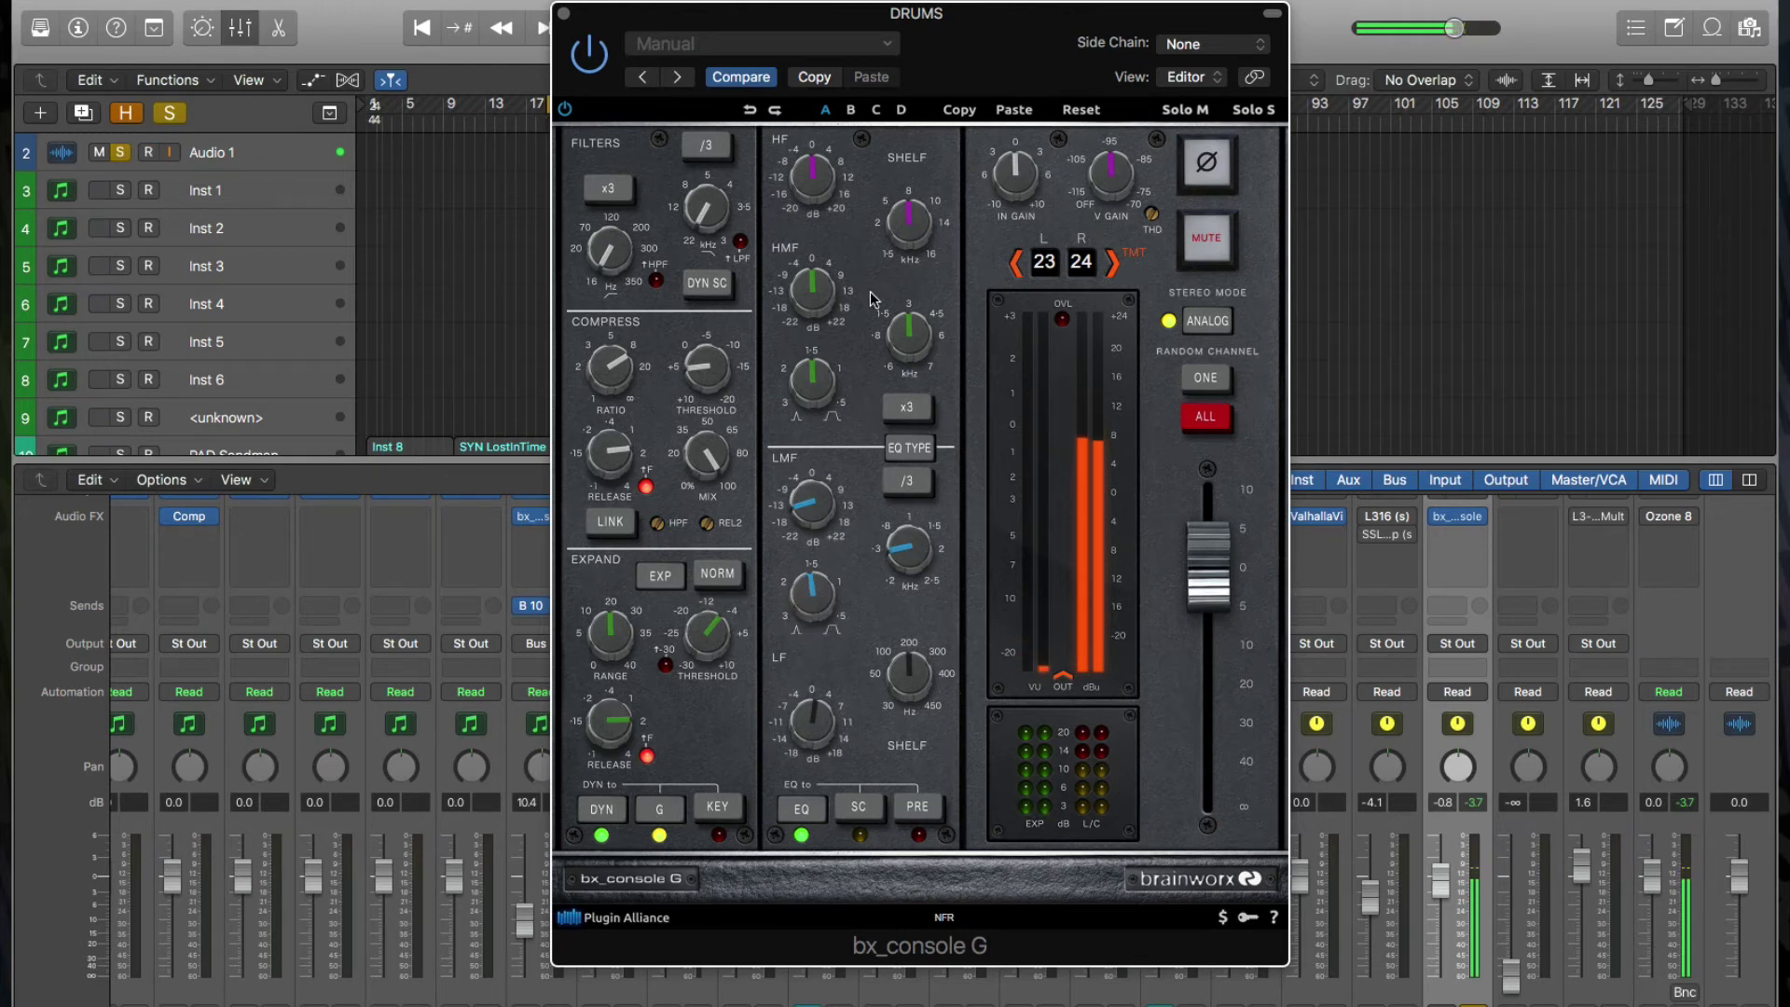
{"action": "left_click_drag", "start_coordinate": [811, 511], "coordinate": [814, 457]}
Boost the high mids about 4 dB near 6 kHz, adjust the band width, and nudge the high shelf up
{"action": "left_click_drag", "start_coordinate": [812, 297], "coordinate": [814, 285]}
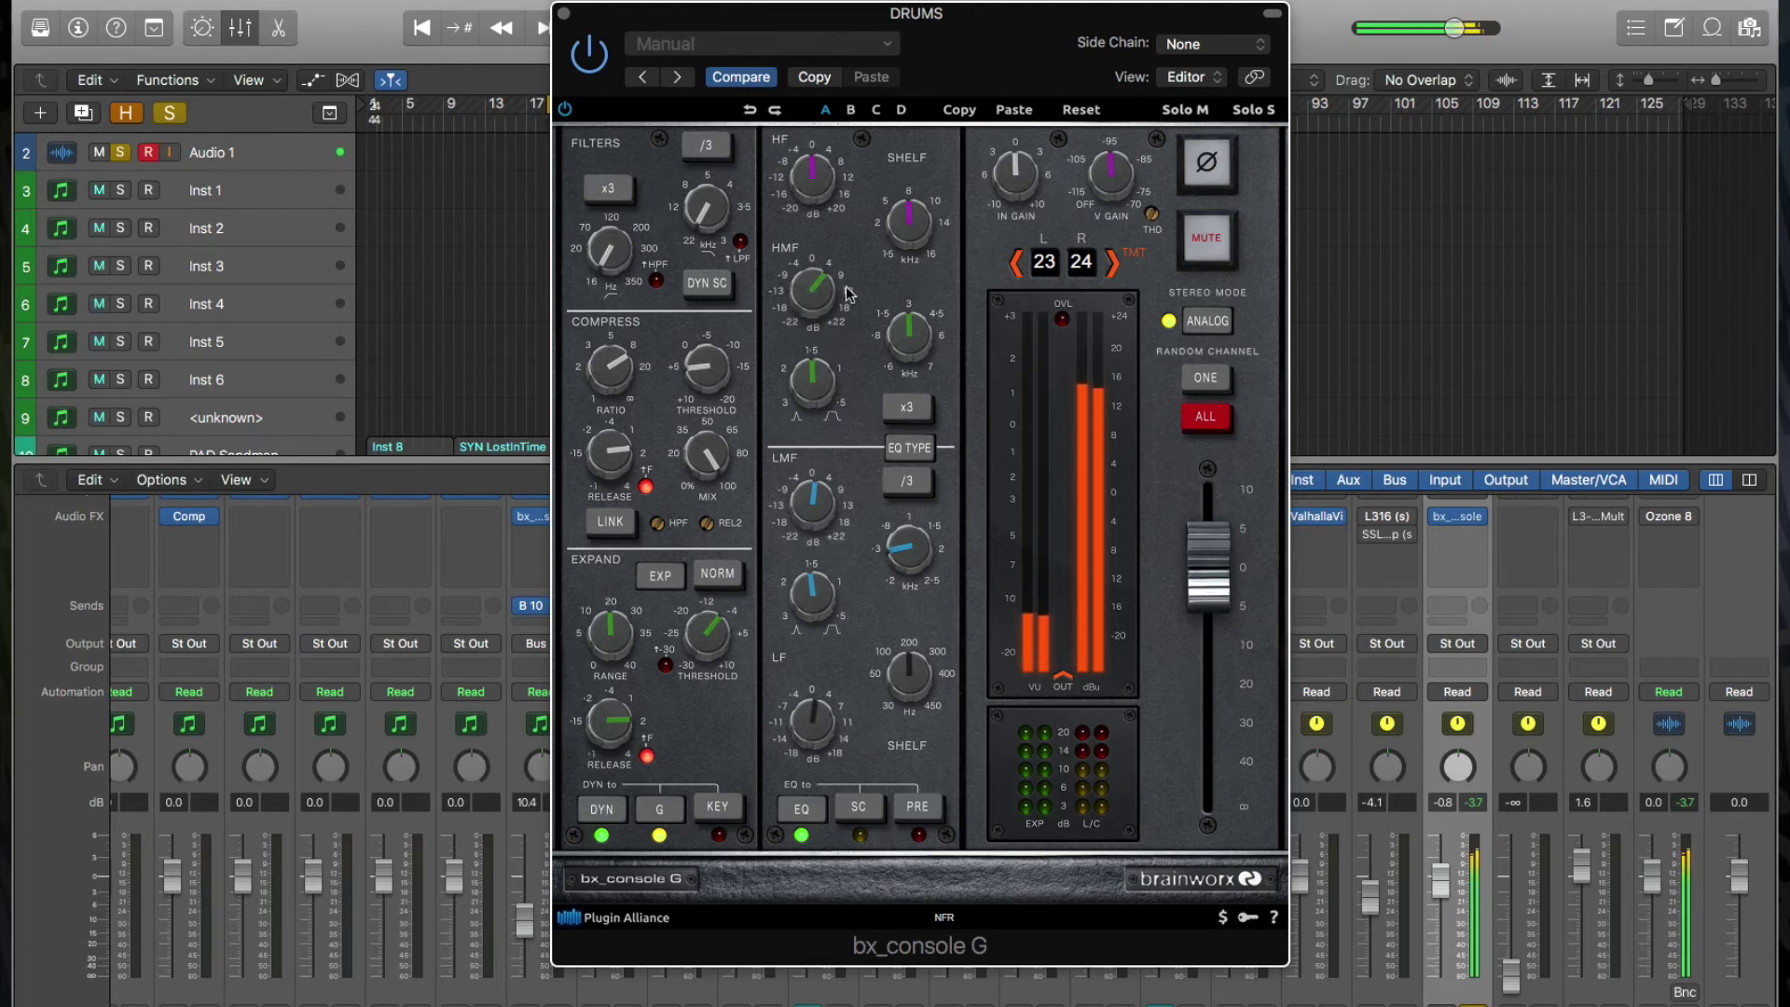
{"action": "left_click", "coordinate": [904, 329]}
{"action": "left_click_drag", "start_coordinate": [904, 329], "coordinate": [923, 297]}
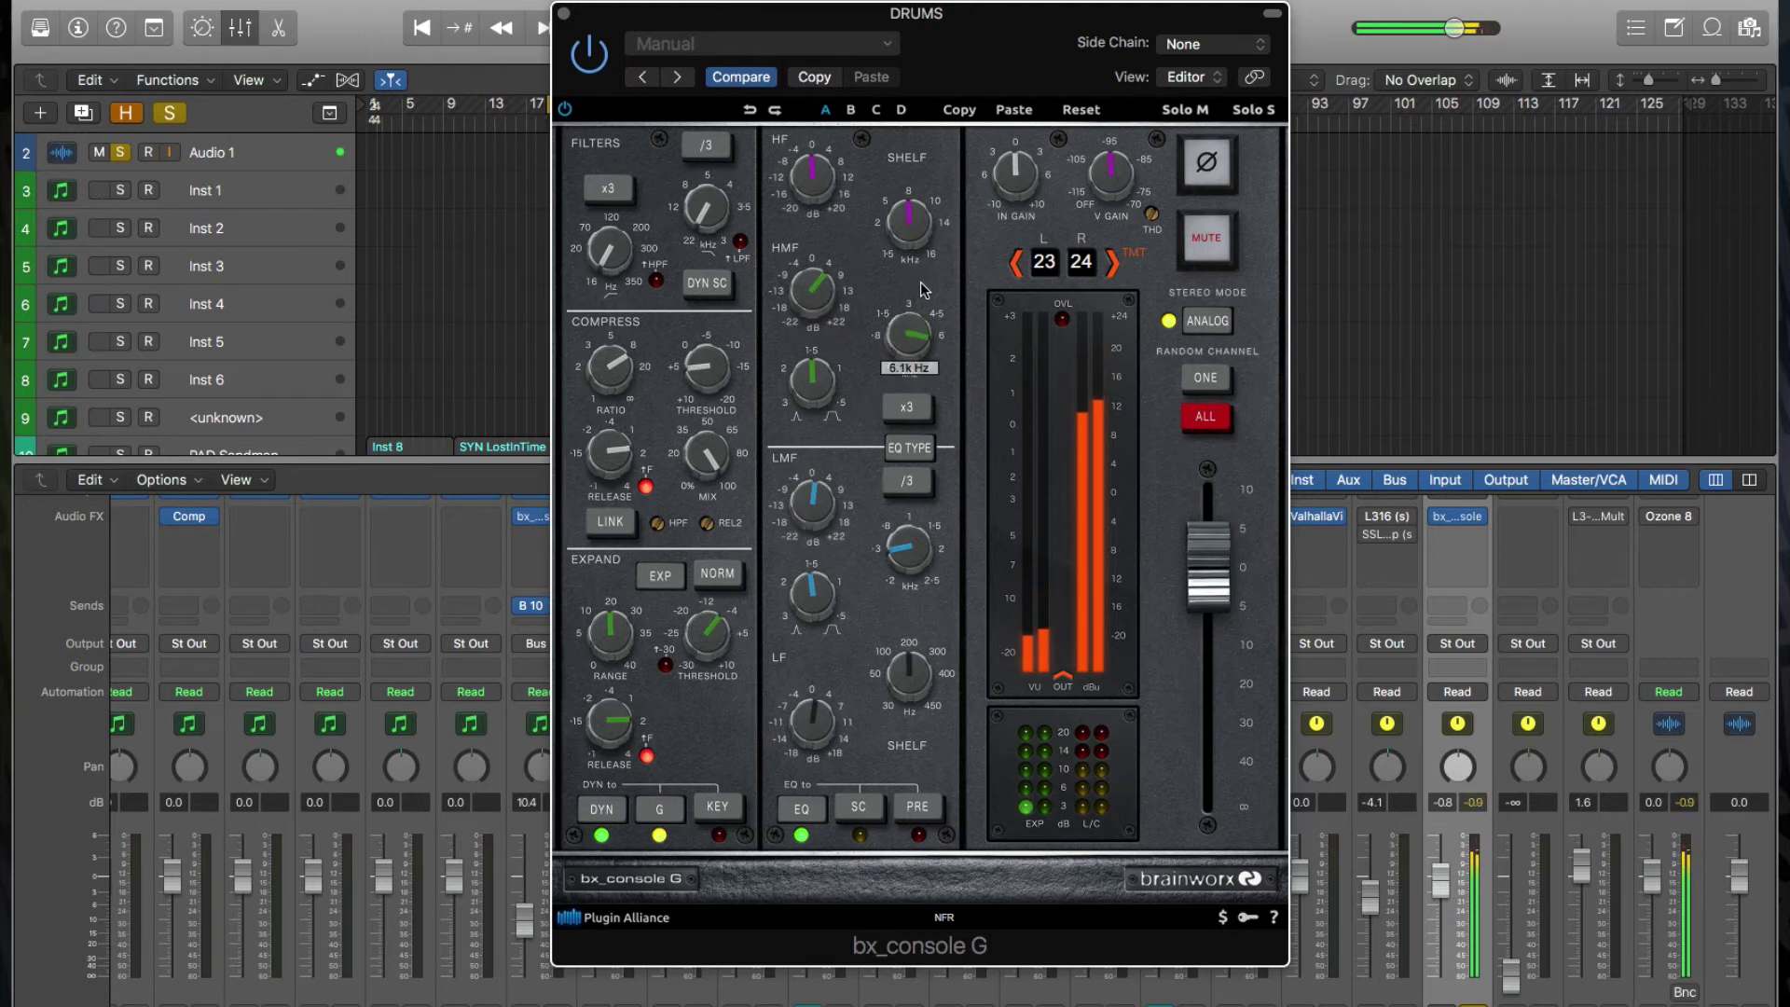
{"action": "left_click_drag", "start_coordinate": [846, 363], "coordinate": [820, 419]}
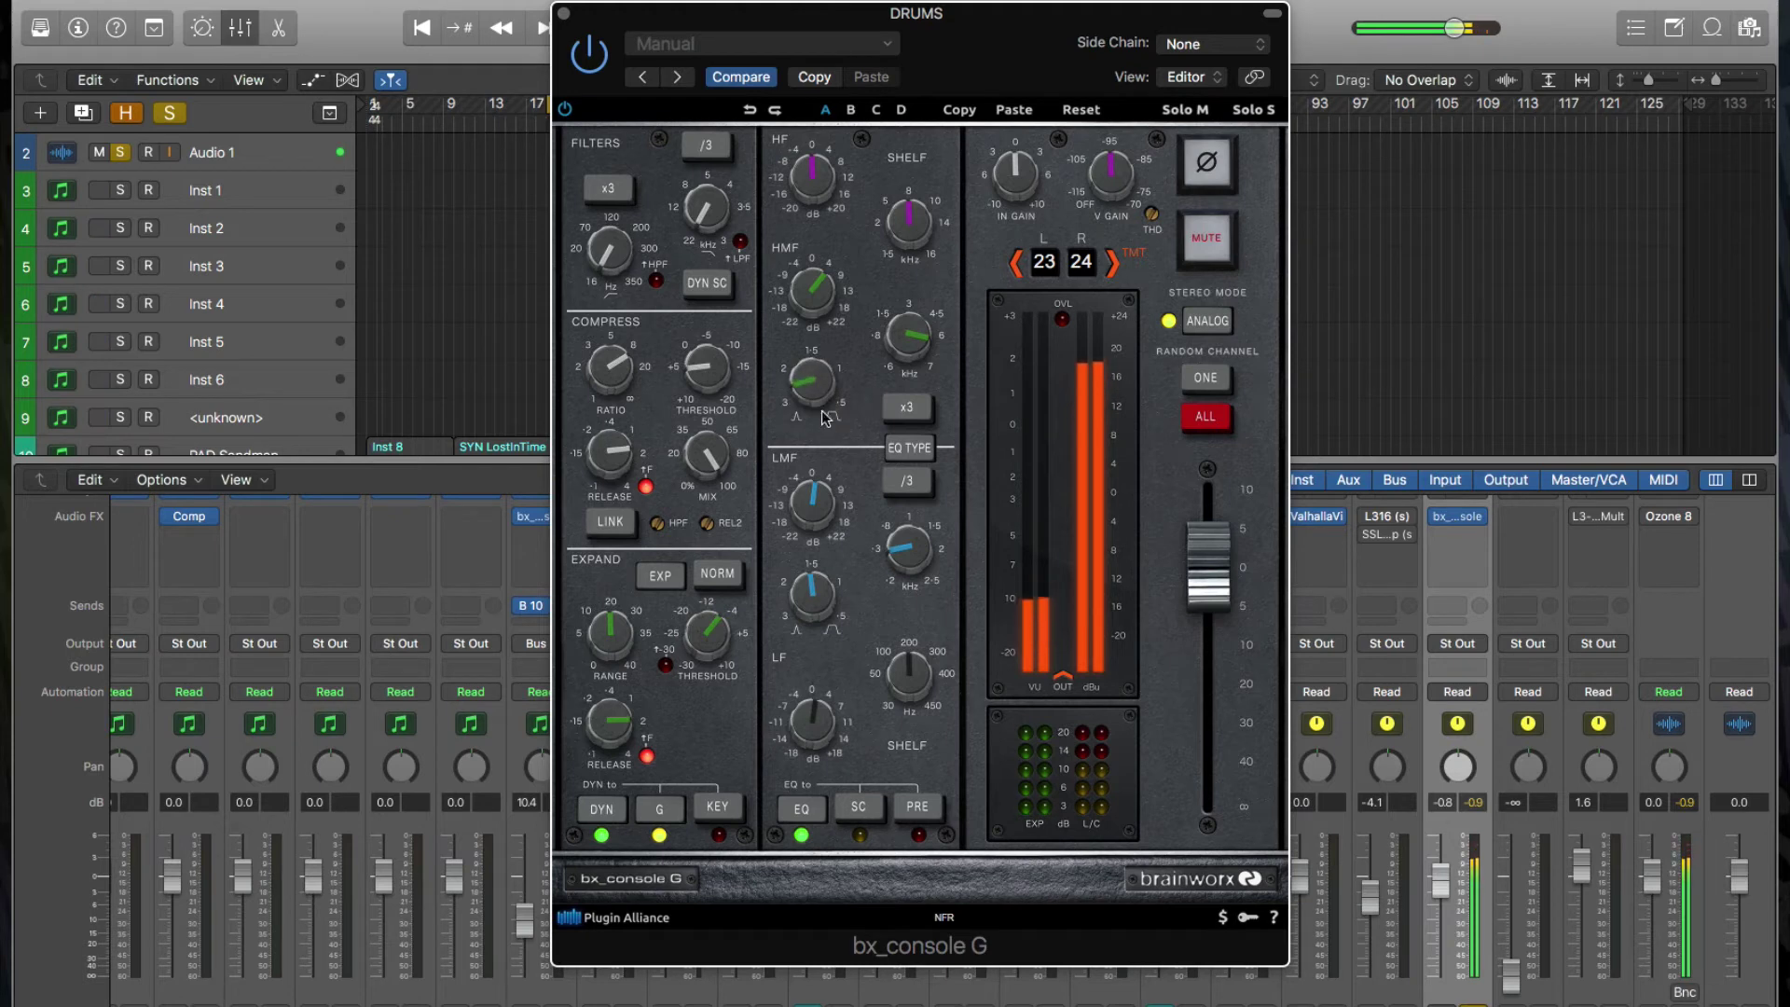
{"action": "left_click", "coordinate": [807, 291]}
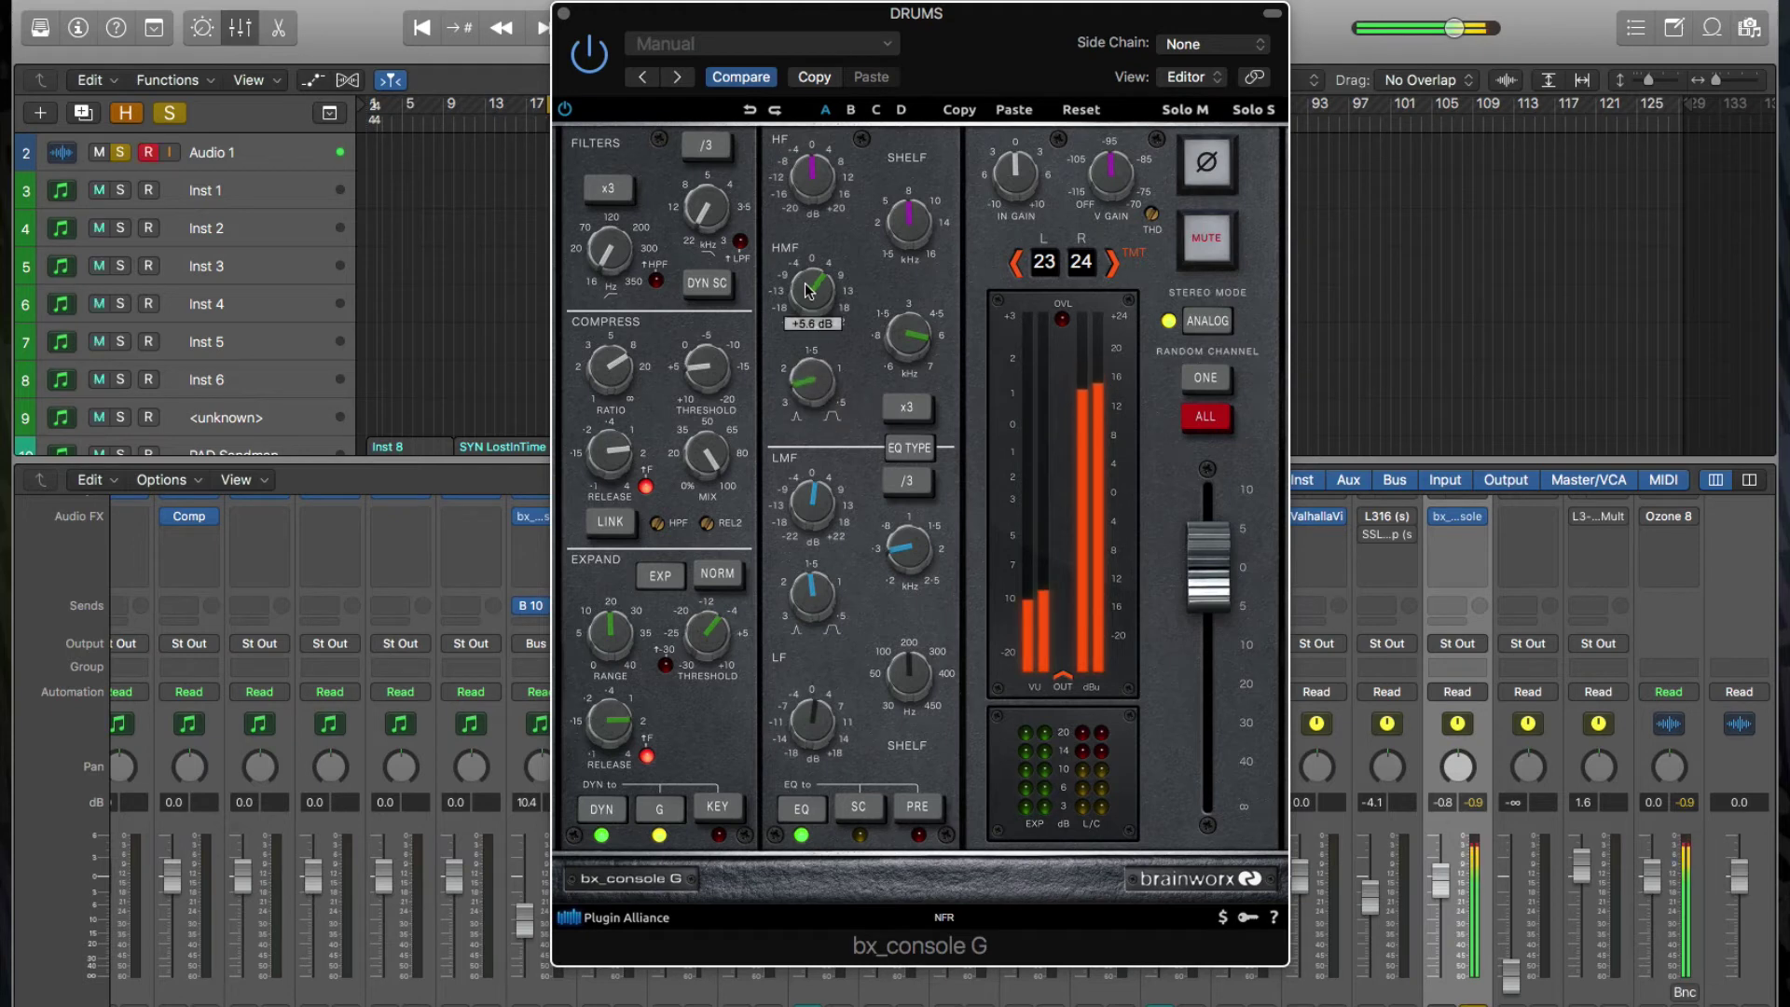
{"action": "left_click", "coordinate": [823, 175]}
{"action": "left_click", "coordinate": [918, 198]}
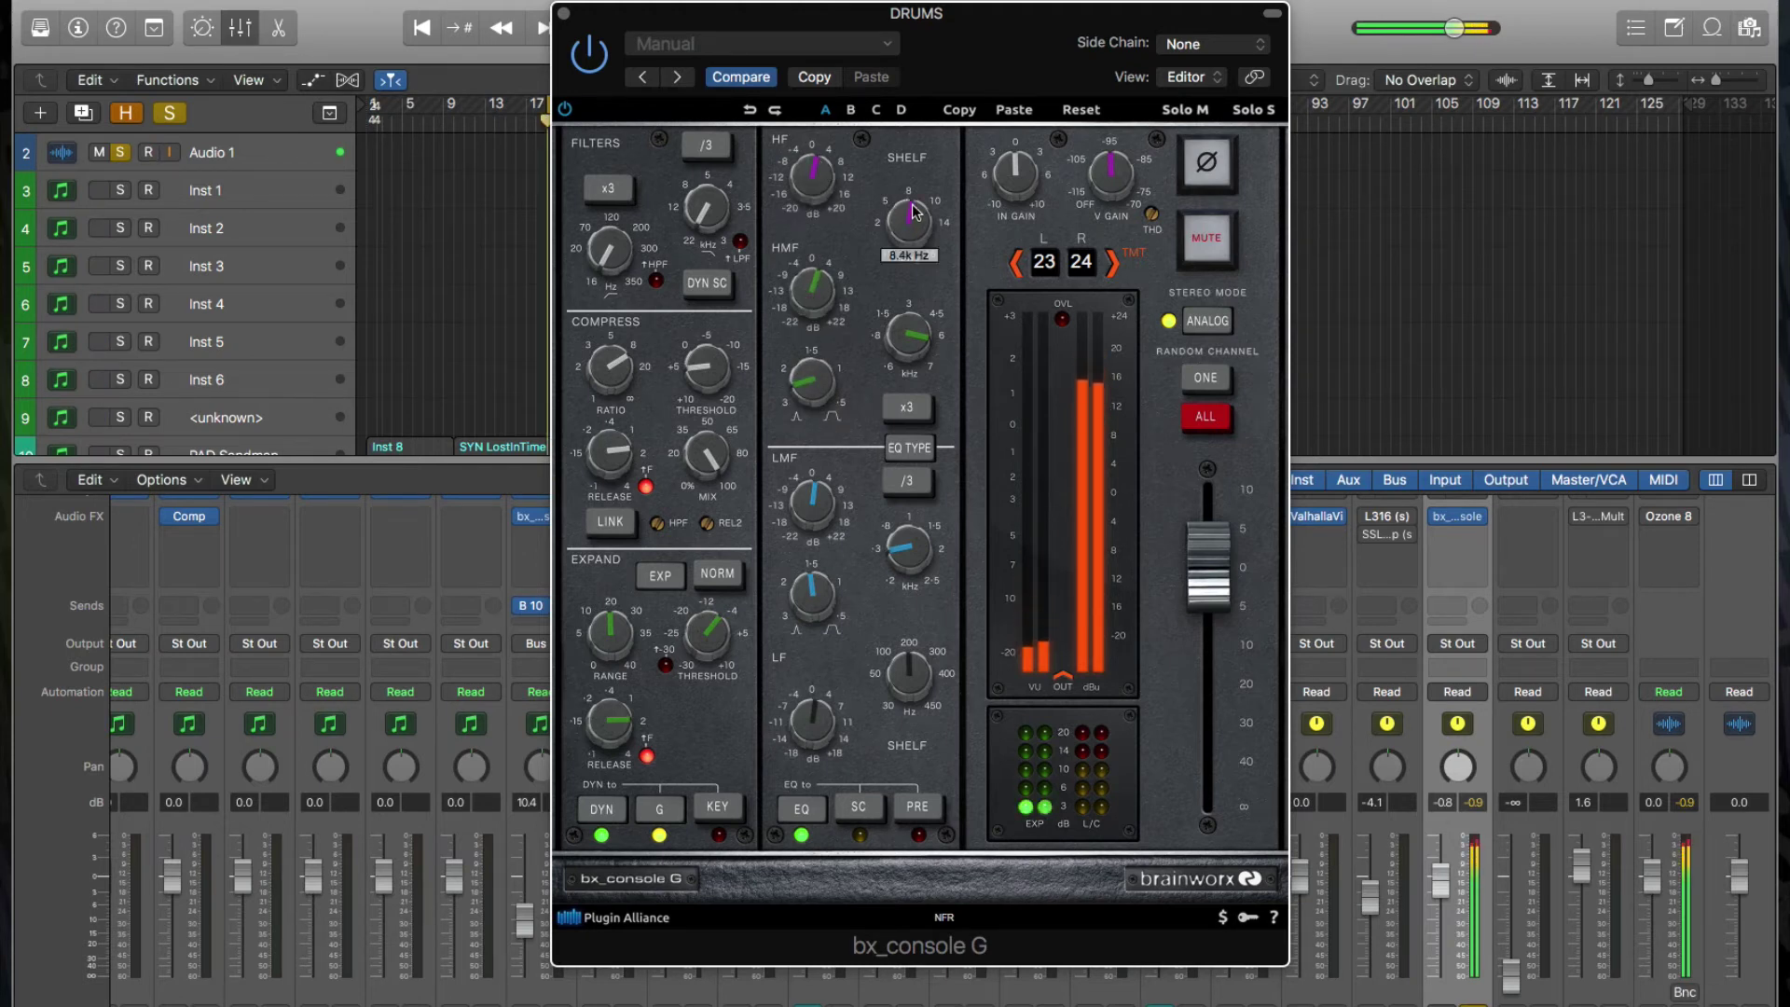
{"action": "left_click_drag", "start_coordinate": [835, 191], "coordinate": [836, 158]}
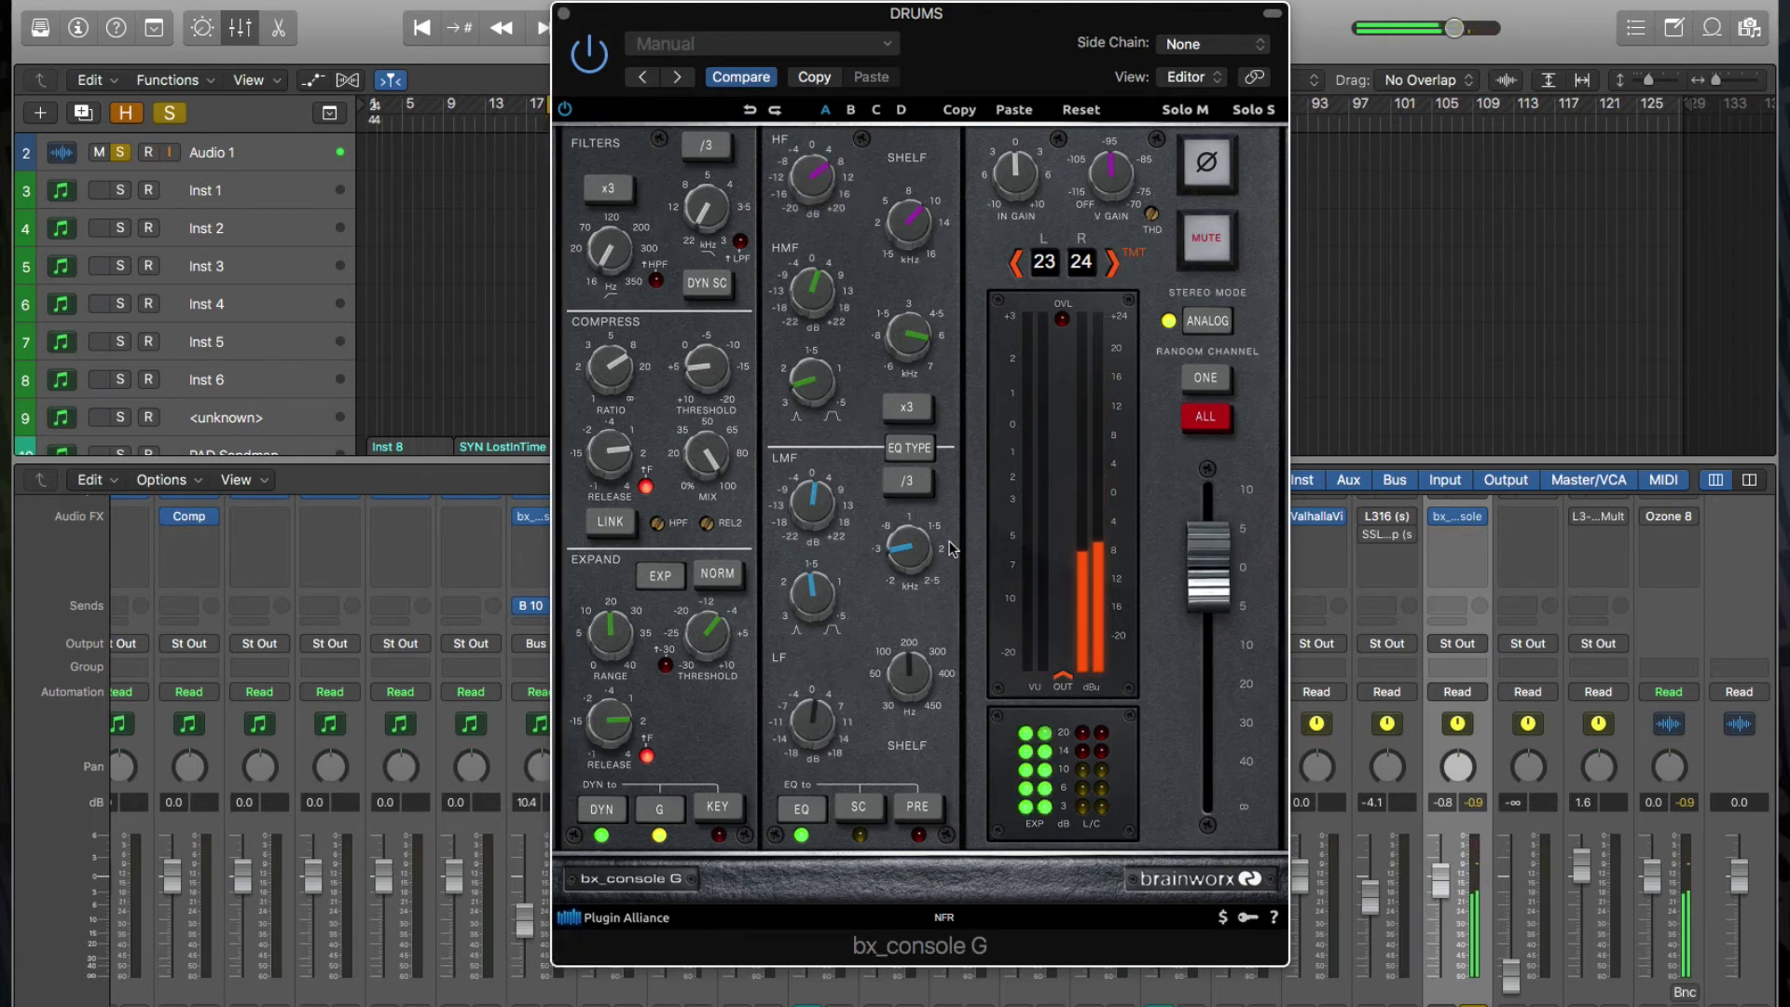
A/B the EQ on and off, then briefly send it to the sidechain and back
{"action": "left_click", "coordinate": [802, 807]}
{"action": "left_click", "coordinate": [802, 807]}
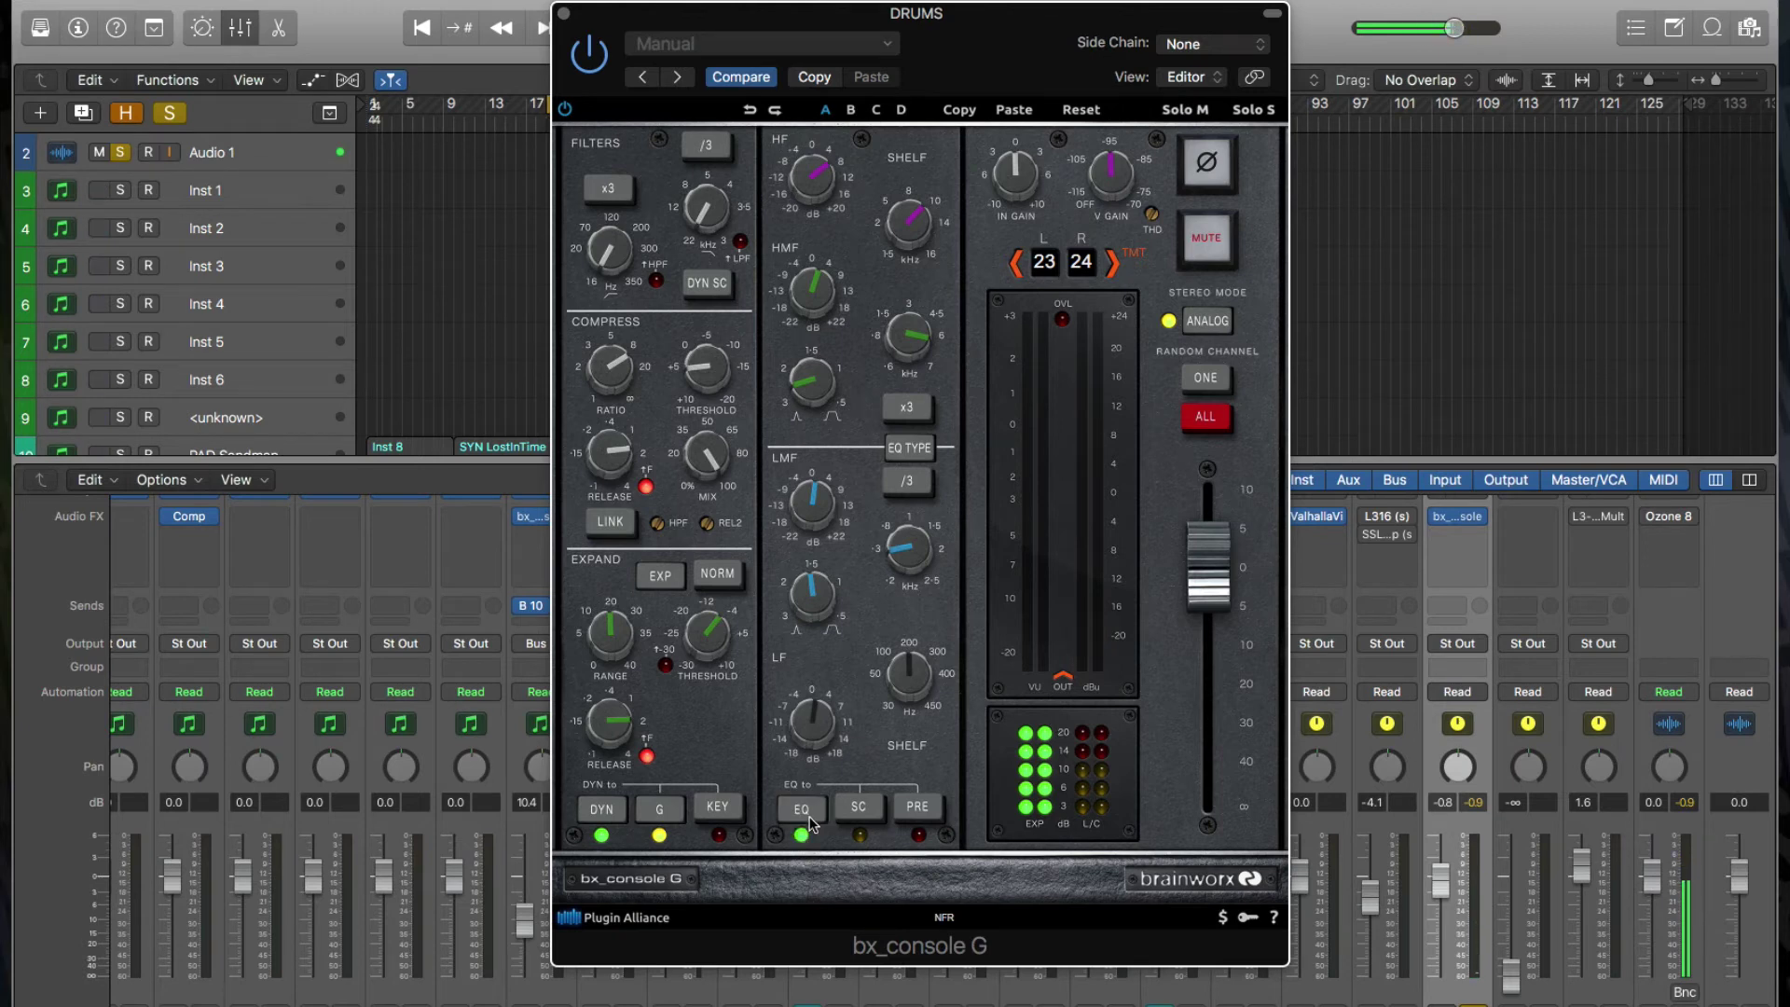
{"action": "left_click", "coordinate": [802, 807]}
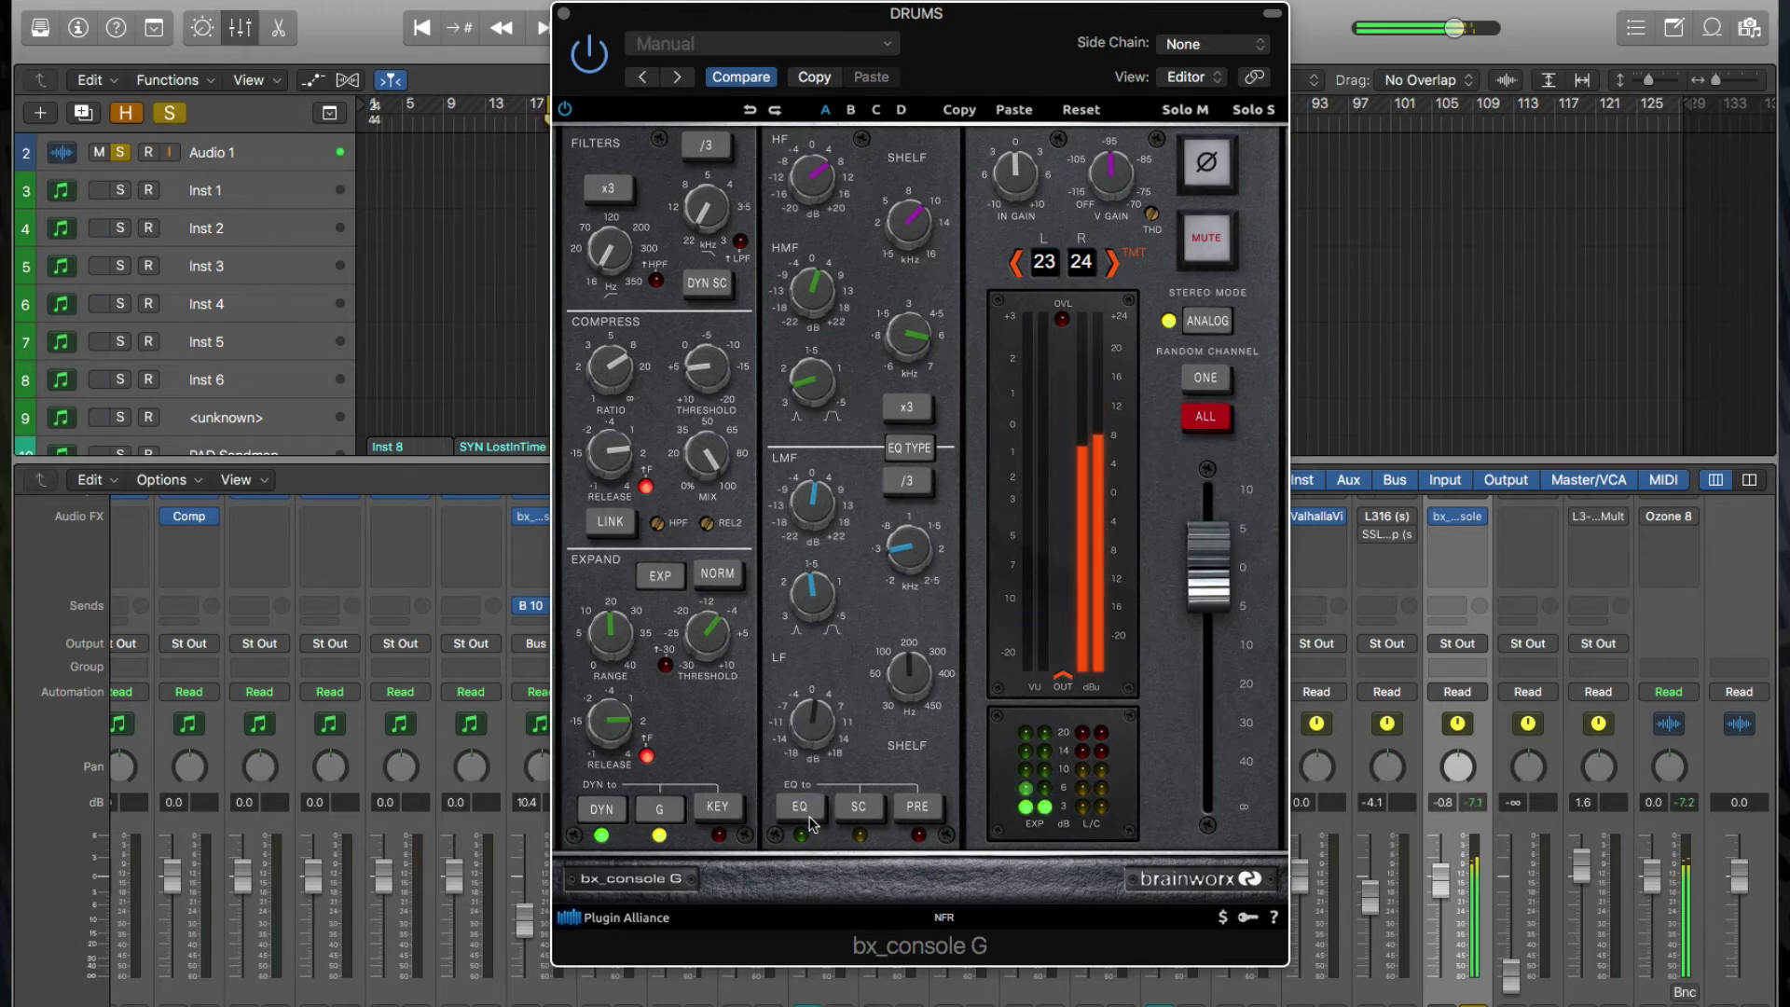
{"action": "left_click", "coordinate": [807, 818]}
{"action": "left_click", "coordinate": [809, 820]}
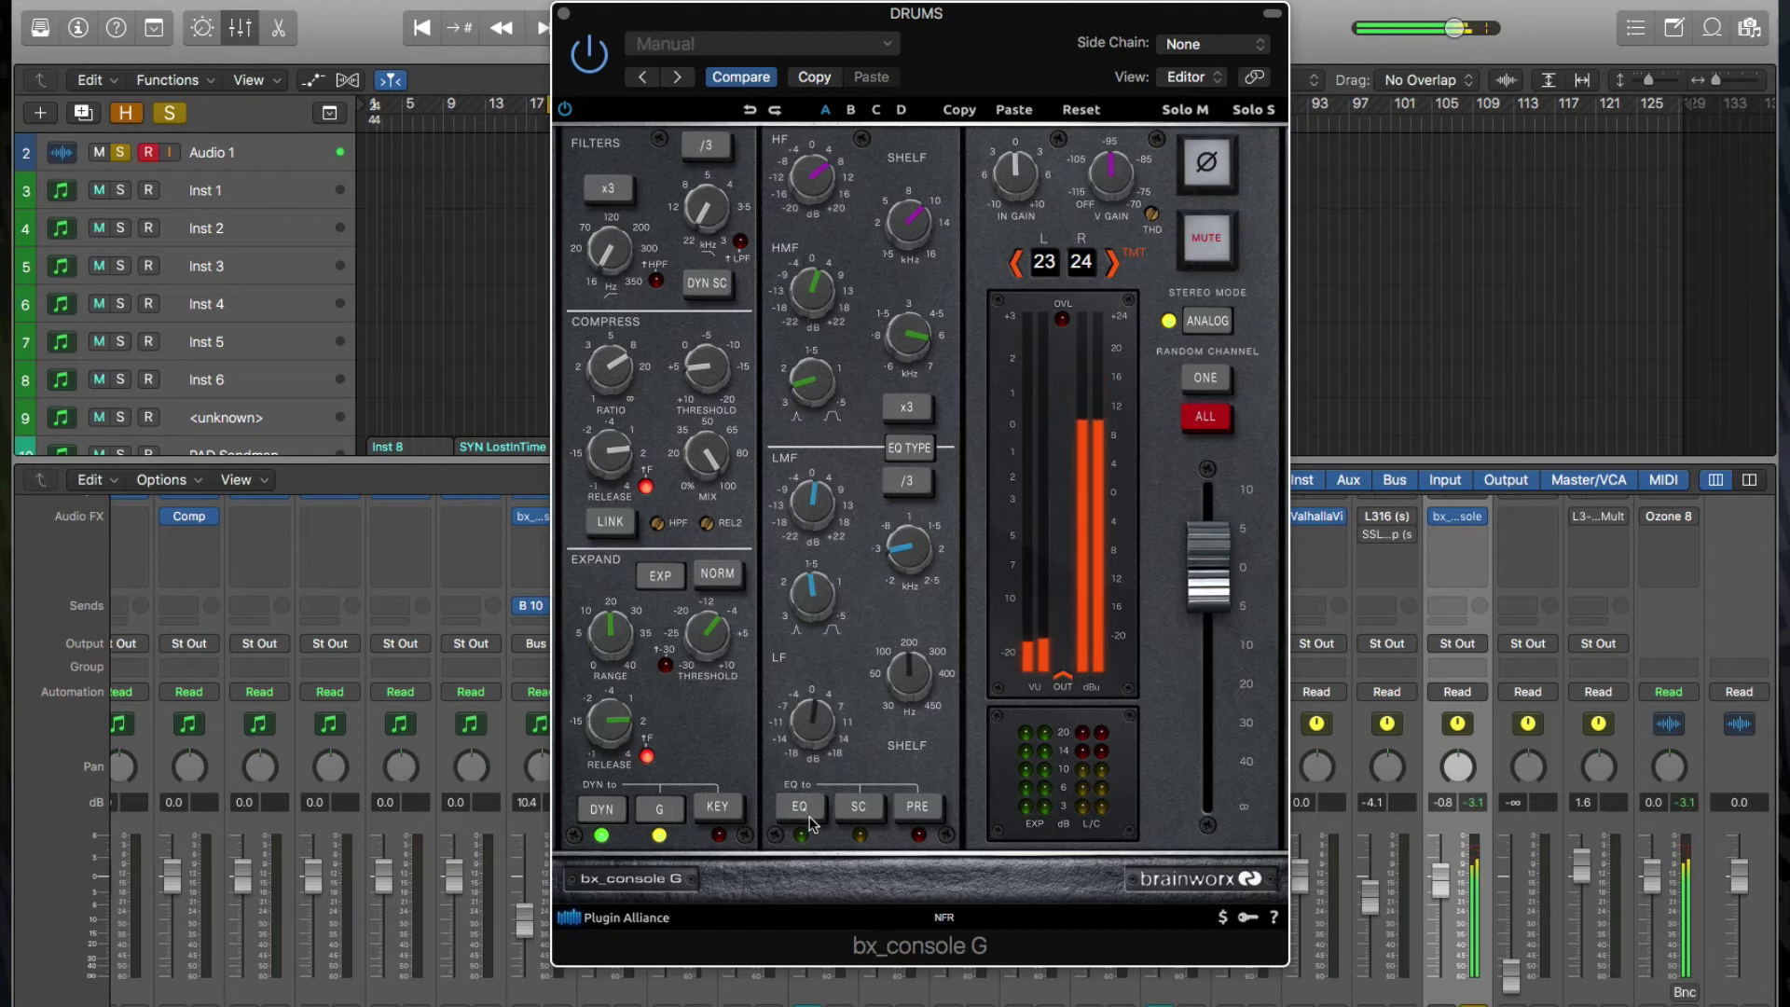
{"action": "left_click", "coordinate": [809, 820]}
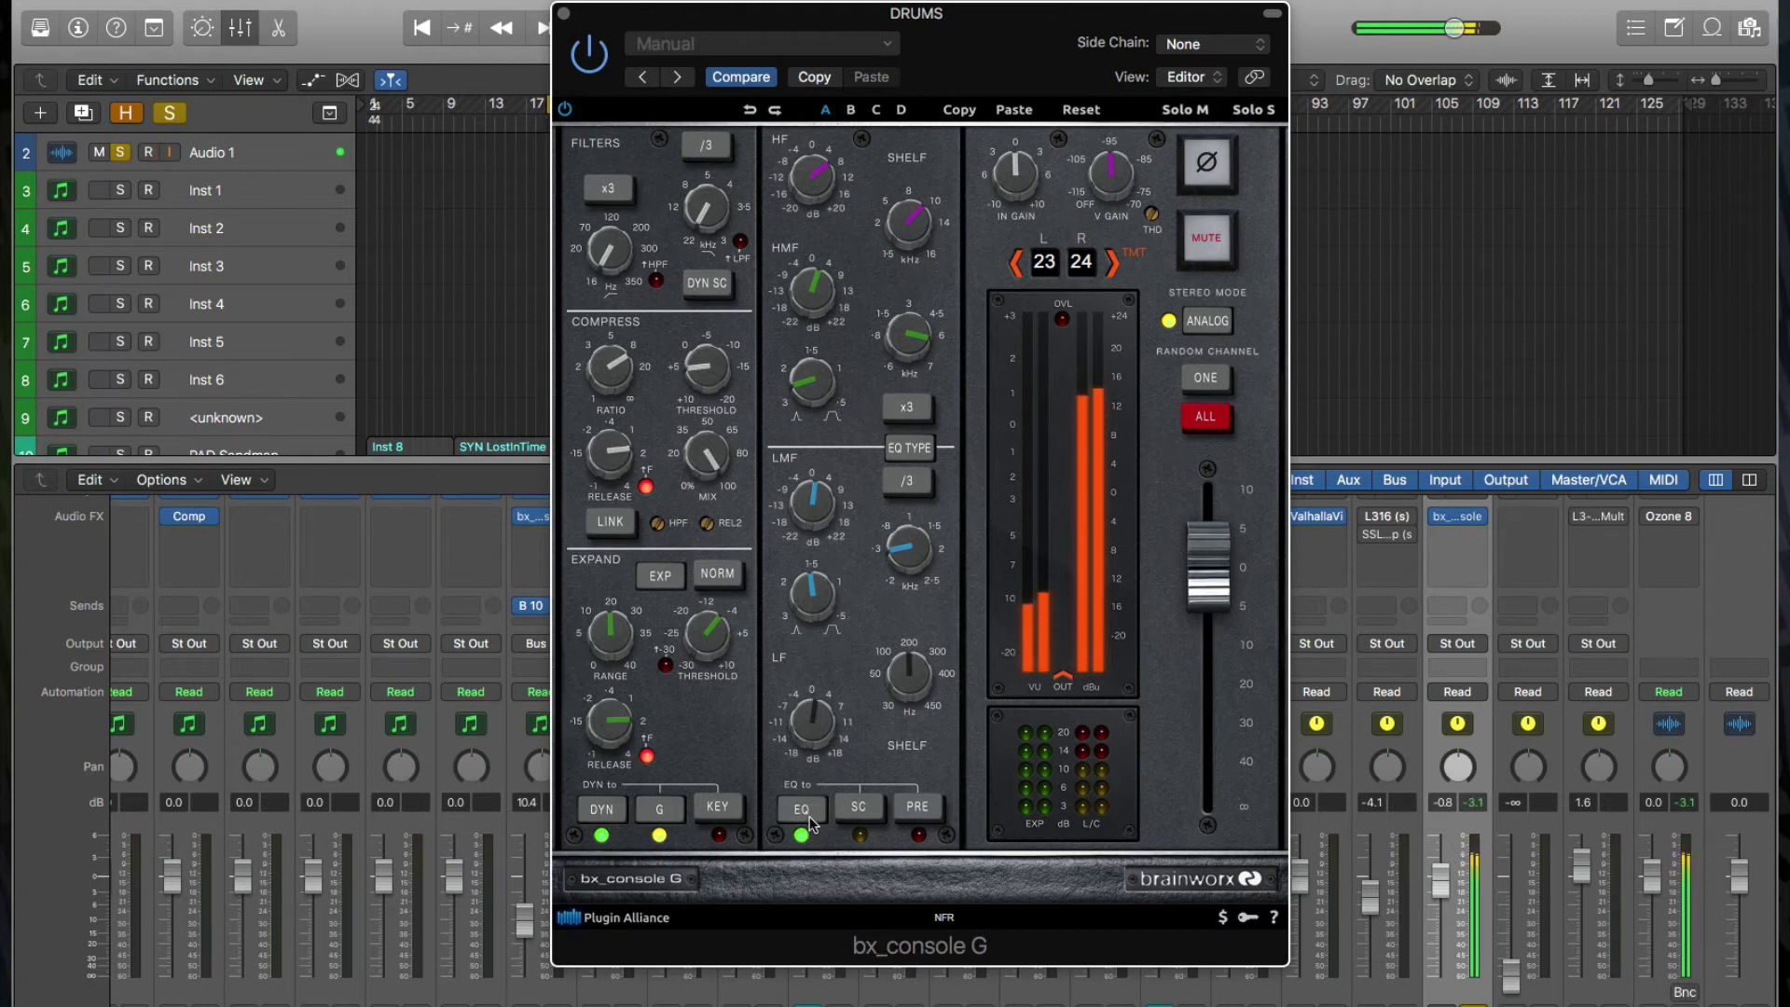
{"action": "left_click", "coordinate": [860, 819]}
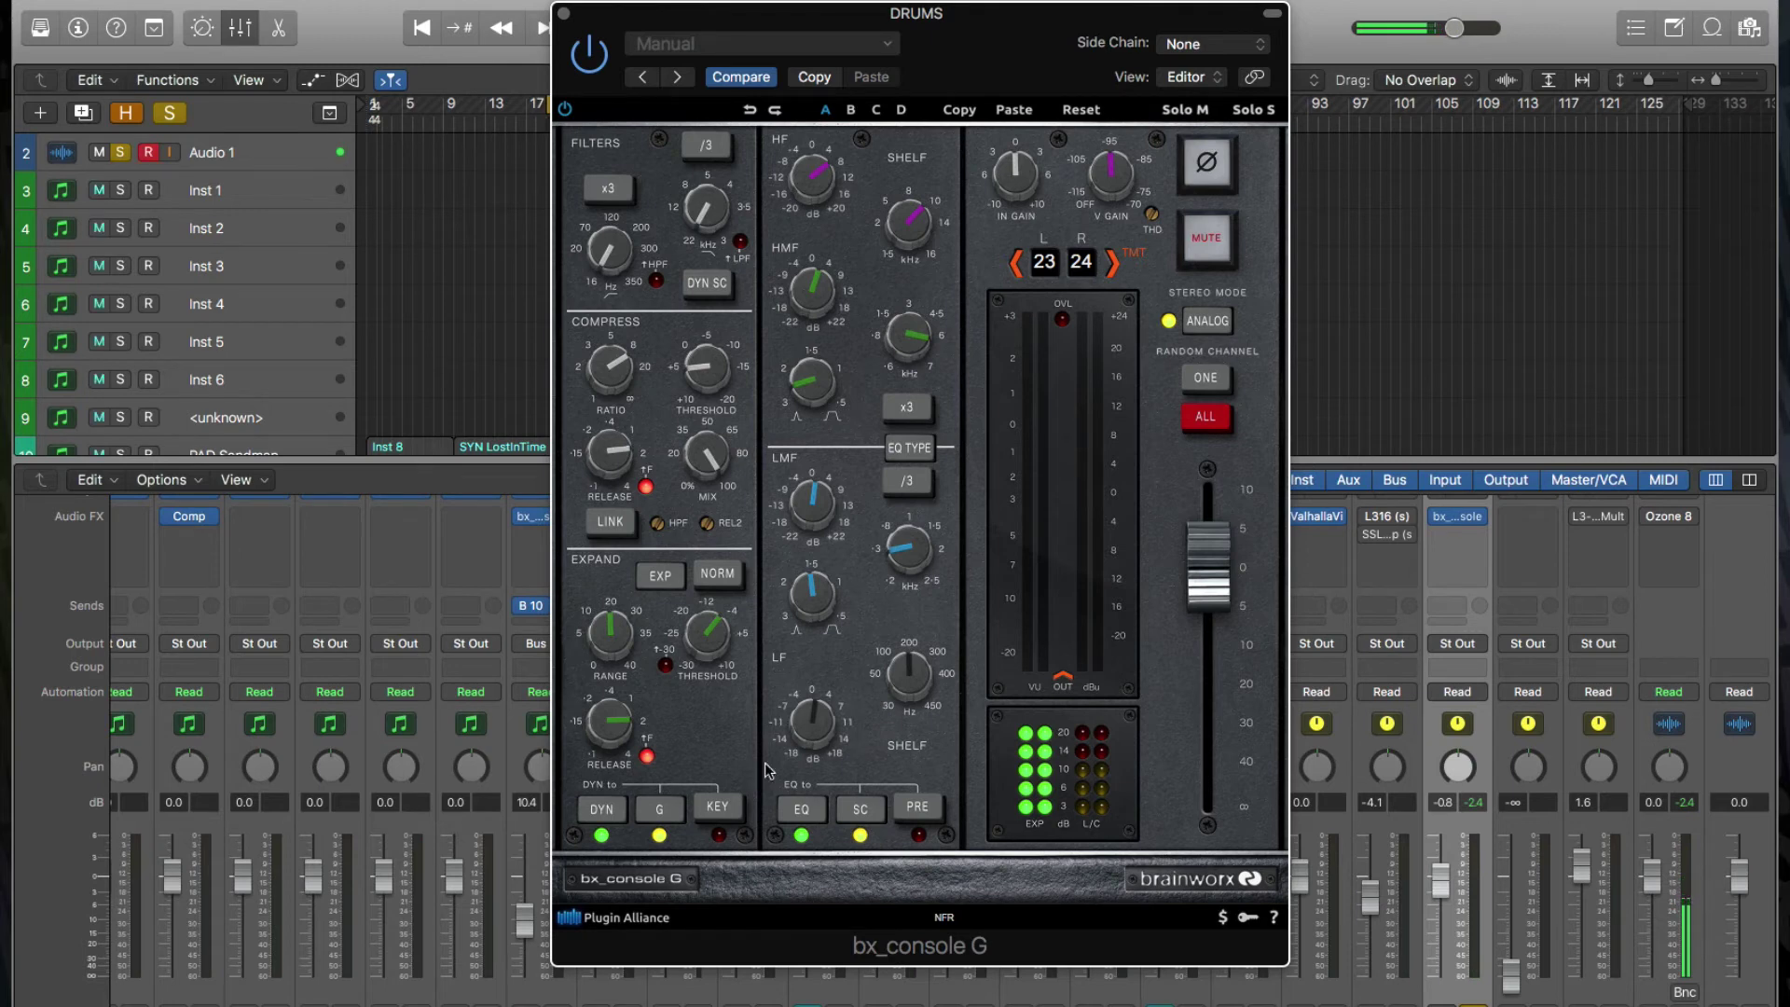
{"action": "left_click", "coordinate": [864, 812]}
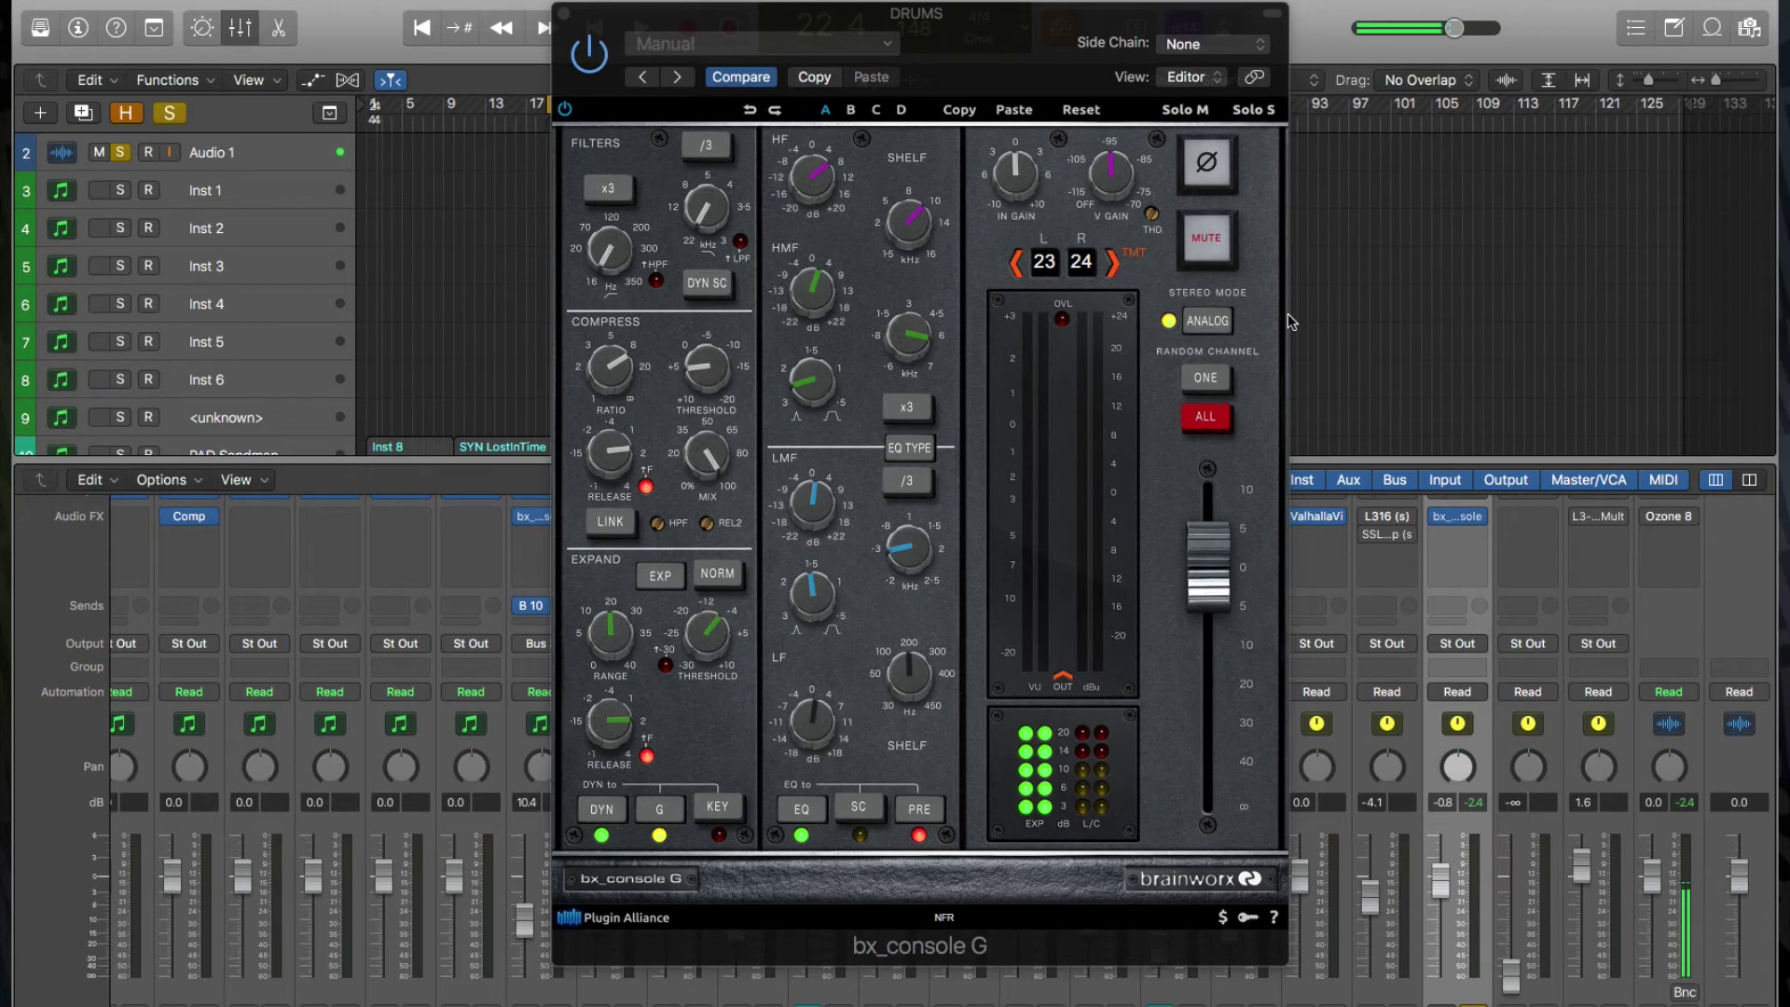
{"action": "left_click", "coordinate": [1221, 330]}
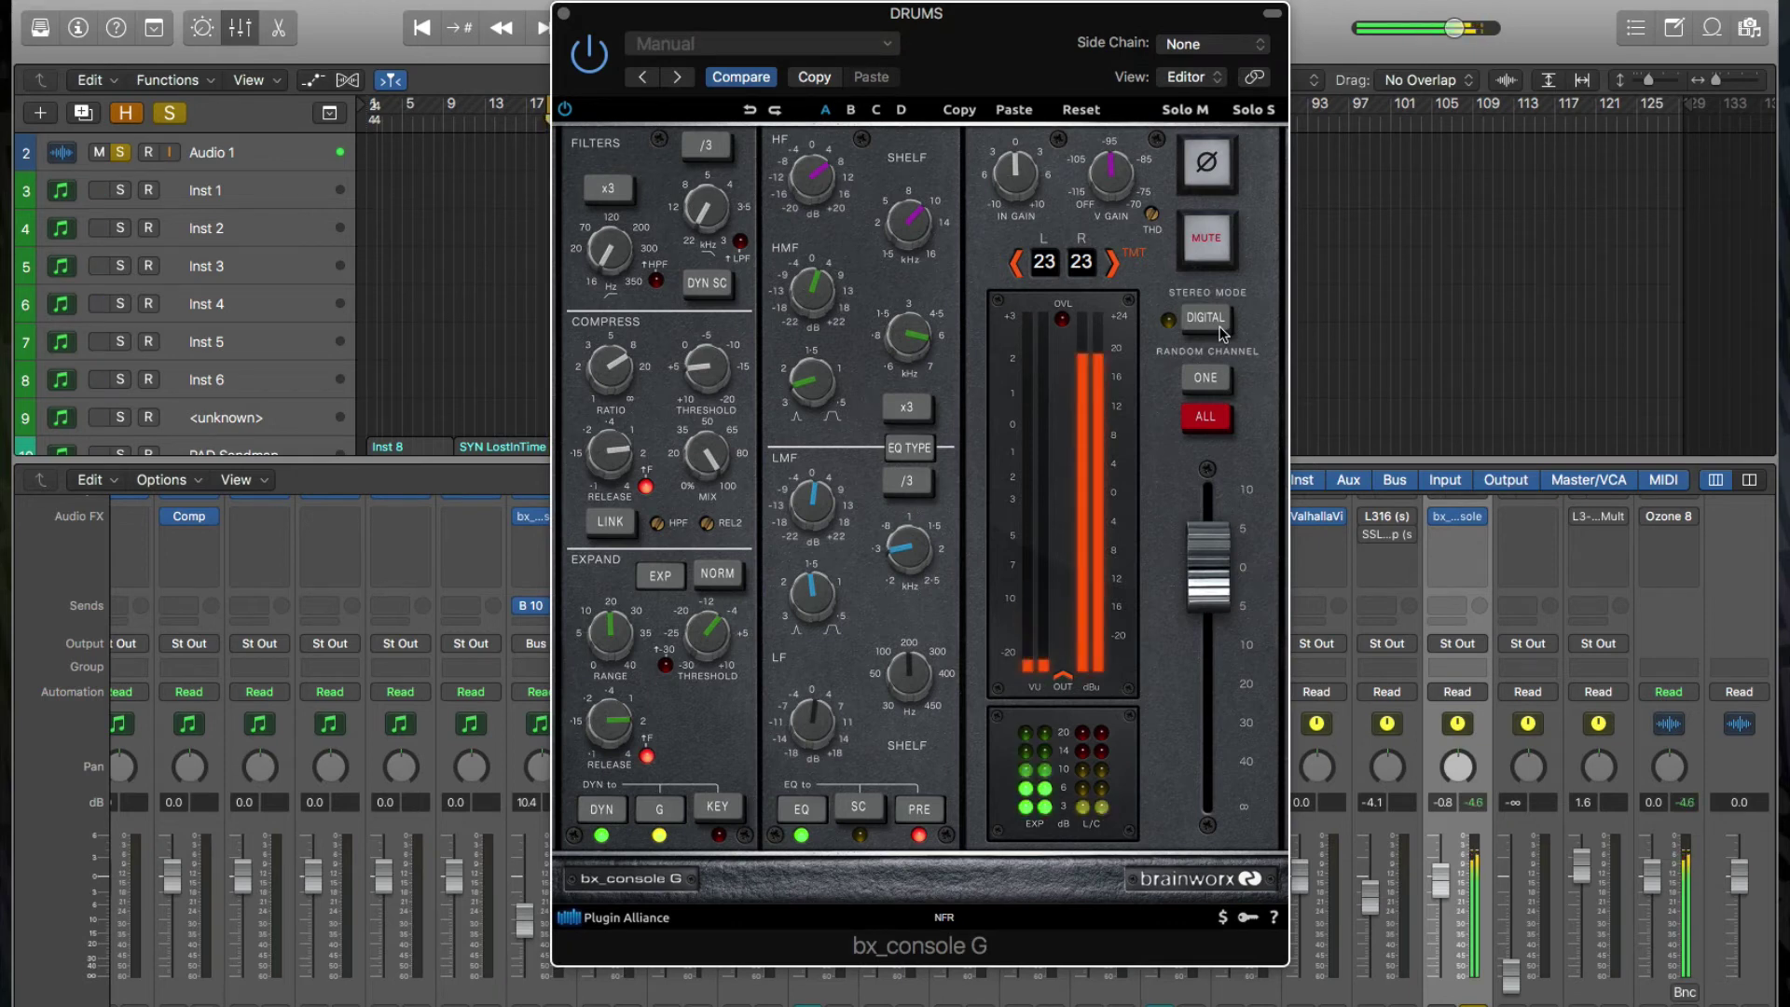
{"action": "left_click", "coordinate": [812, 811]}
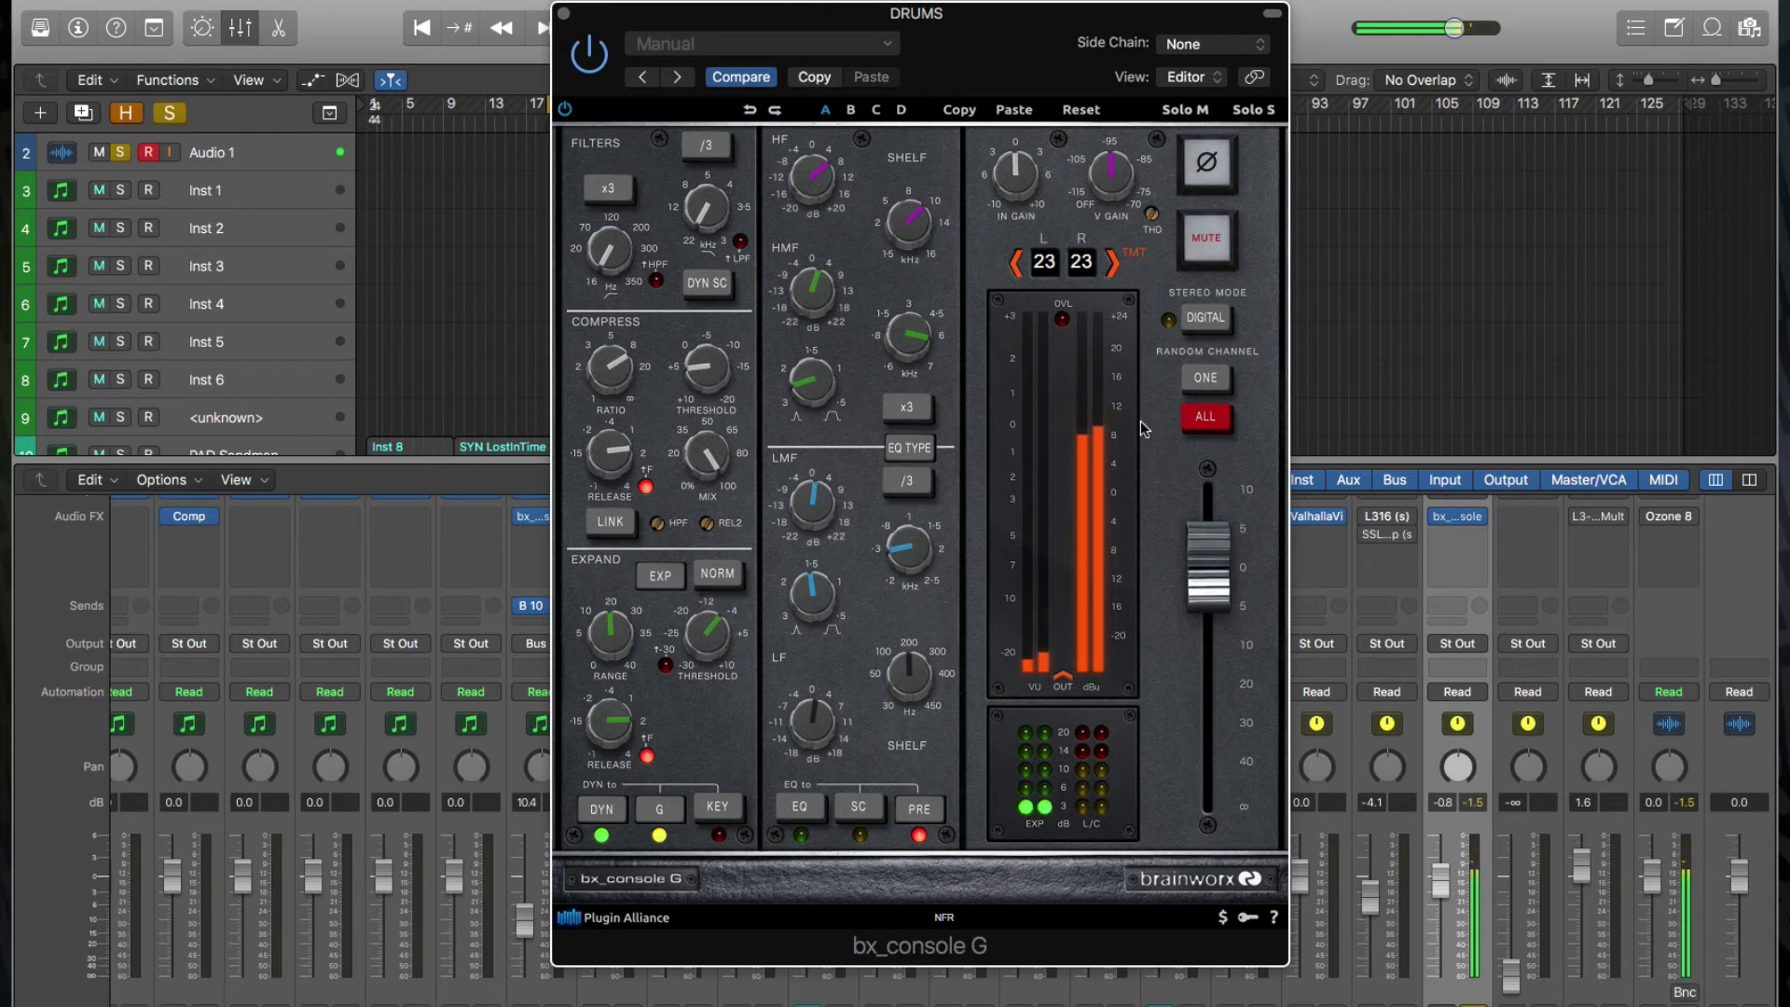
{"action": "left_click", "coordinate": [1230, 313]}
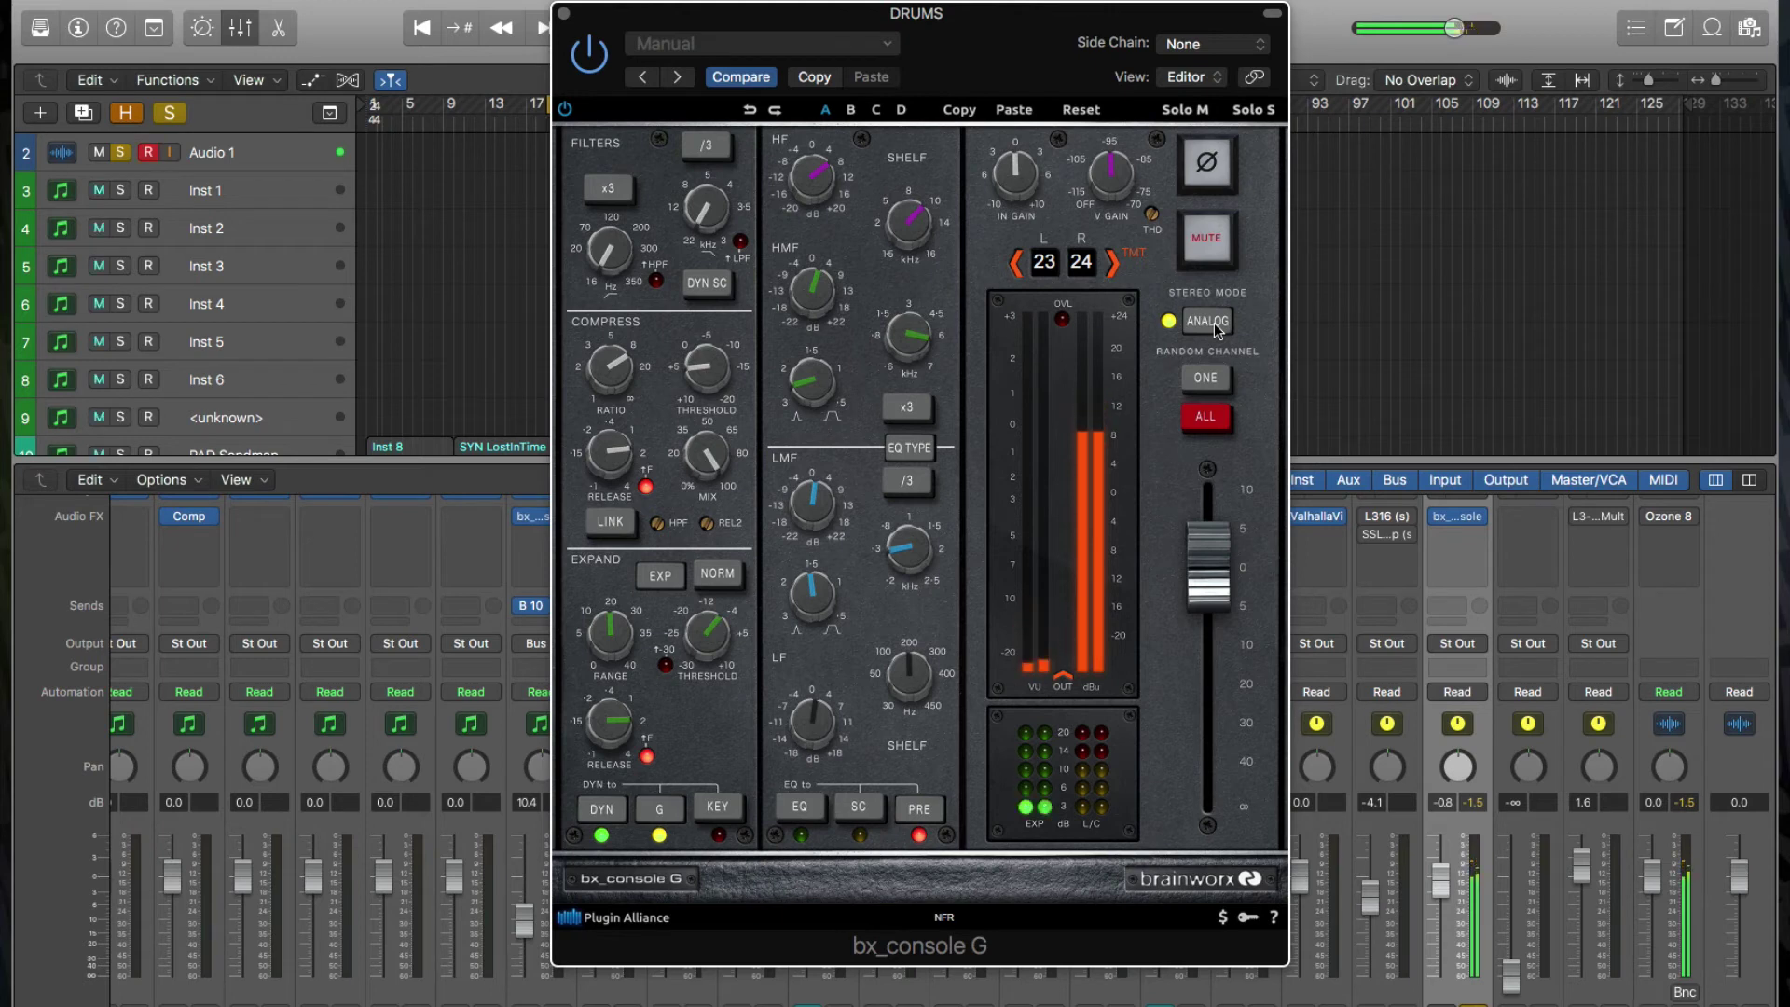
{"action": "left_click", "coordinate": [1208, 321]}
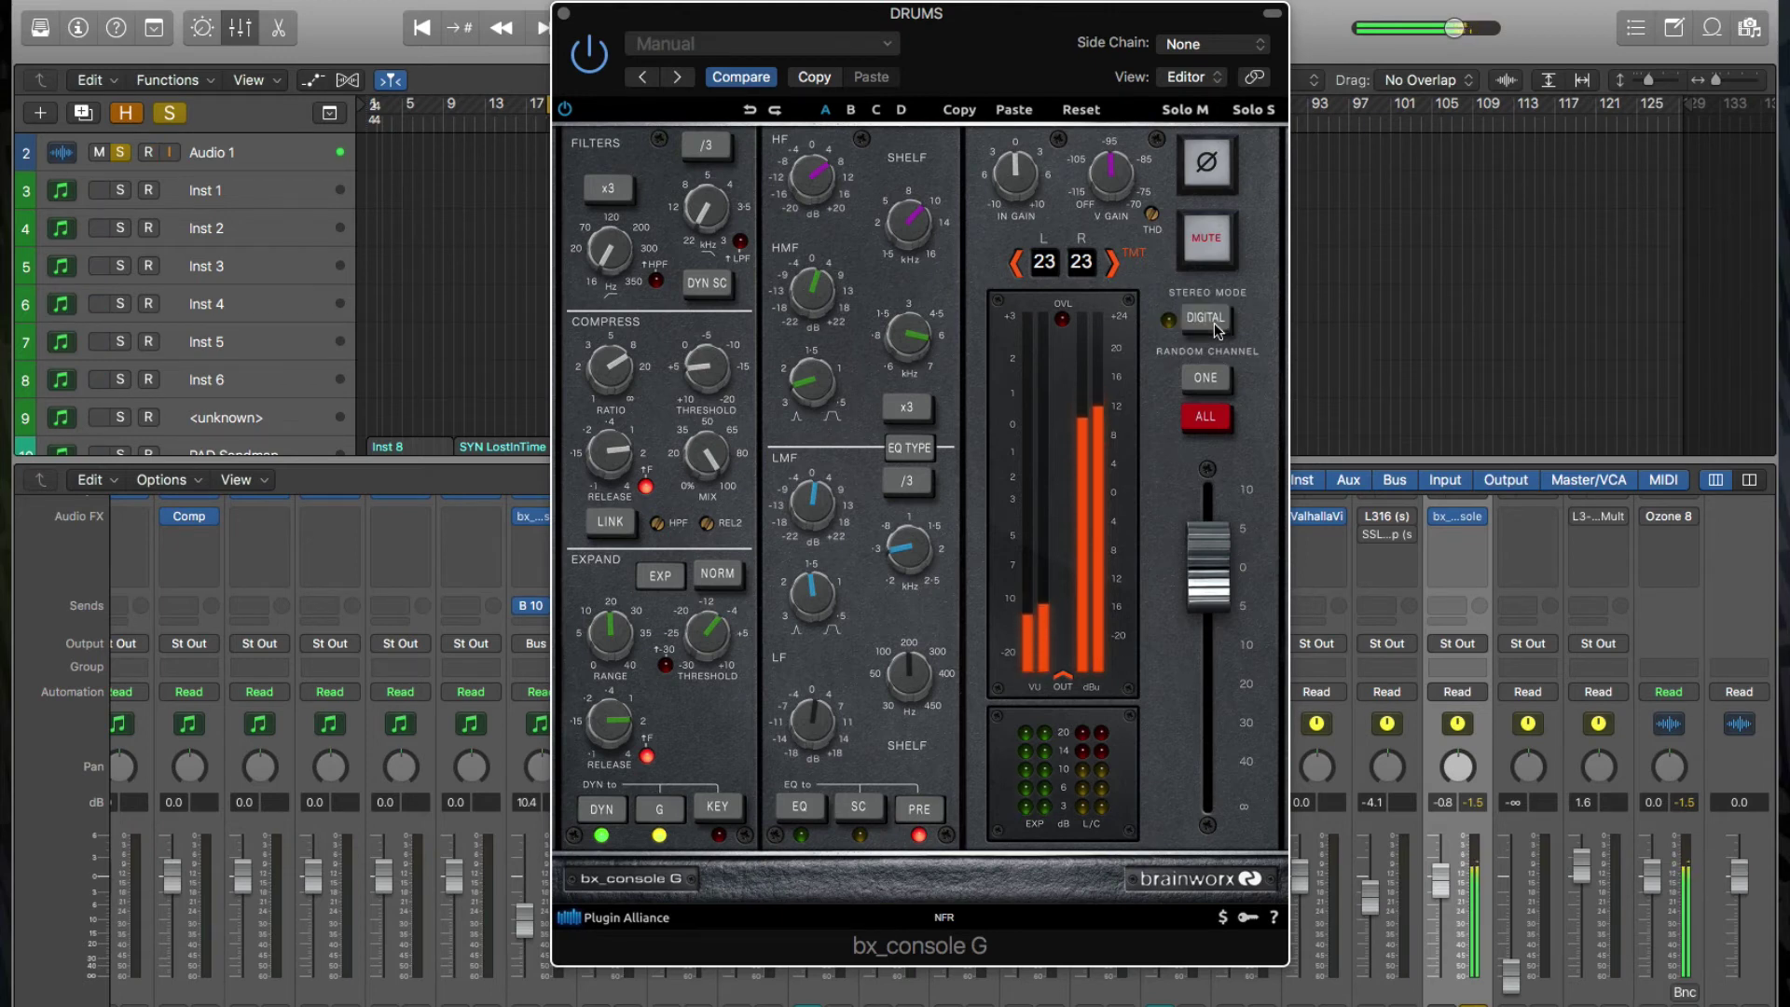
{"action": "left_click", "coordinate": [1215, 324]}
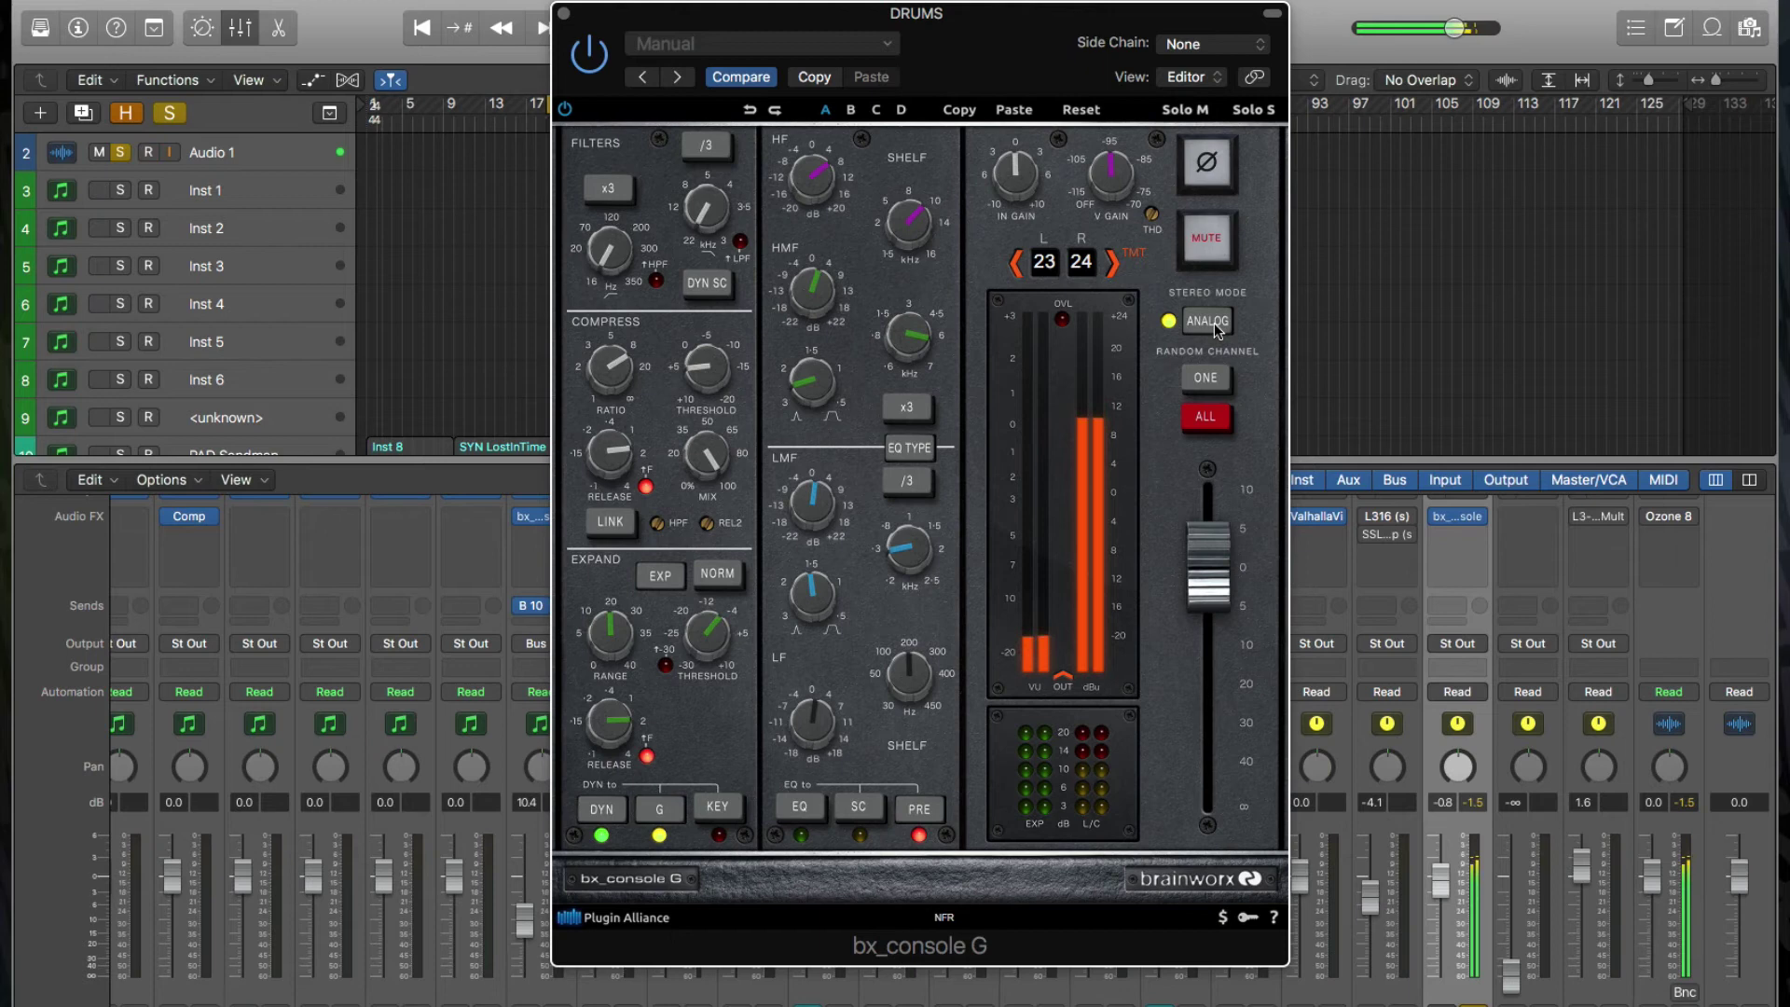
{"action": "left_click", "coordinate": [1214, 323]}
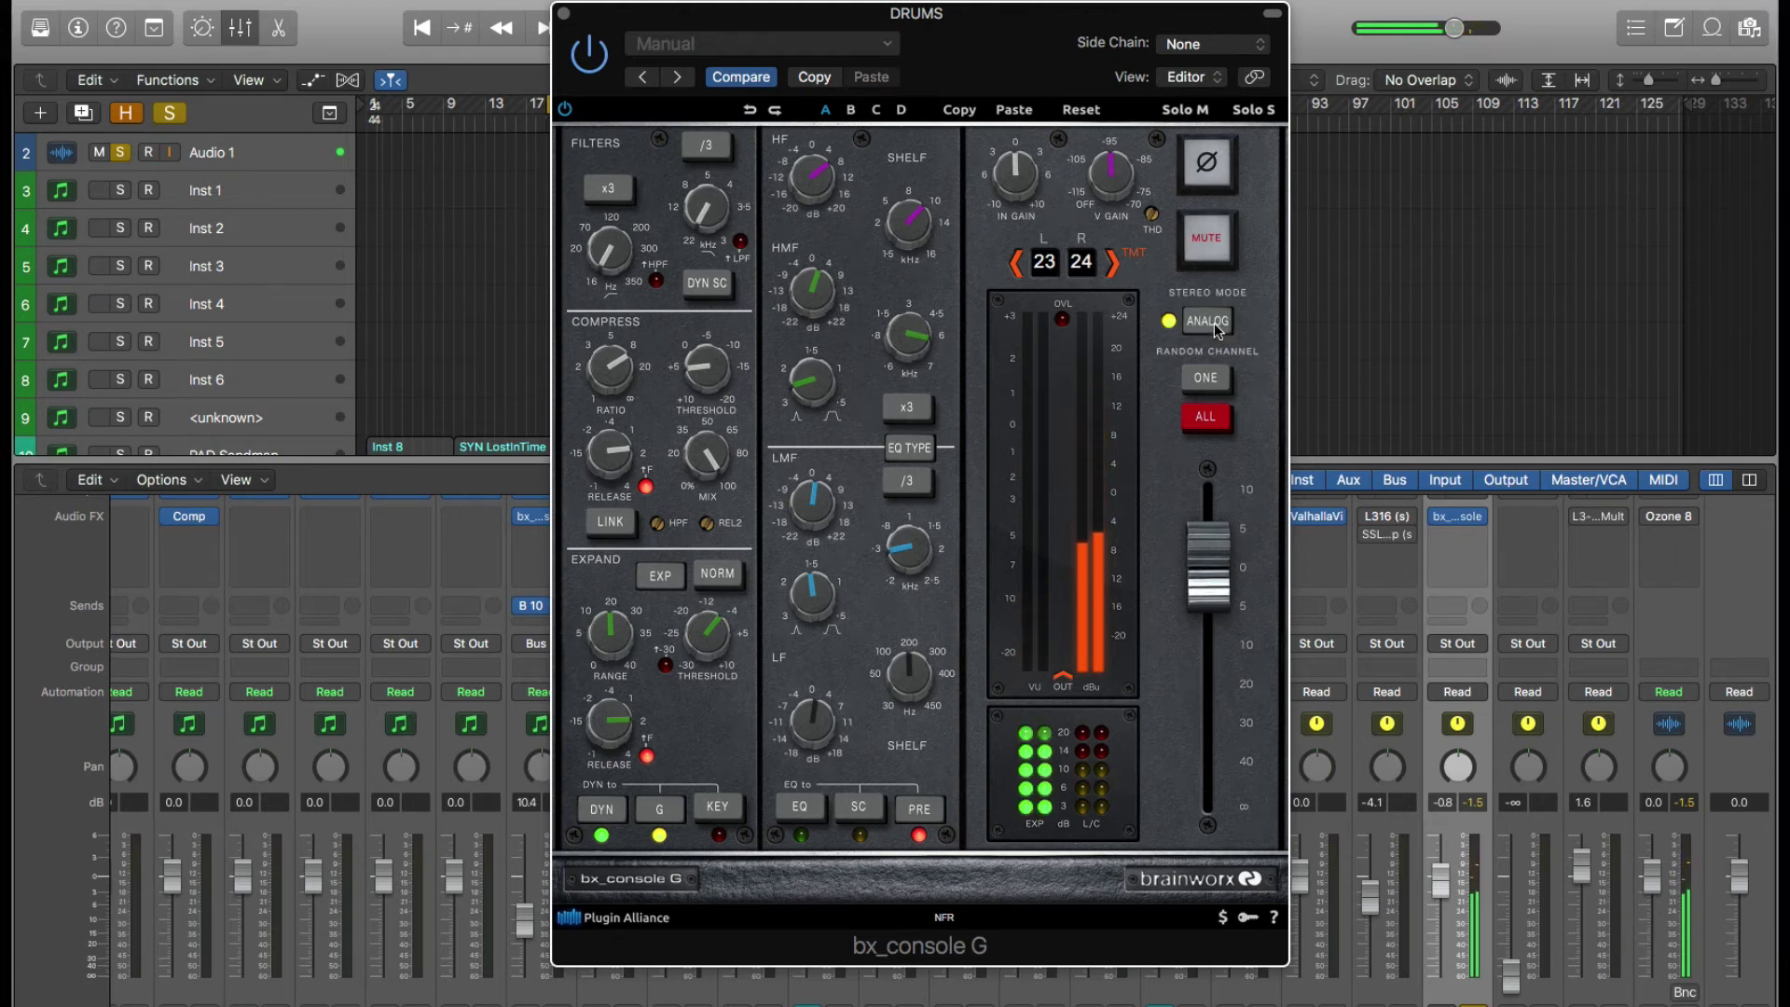
{"action": "left_click", "coordinate": [1214, 322]}
{"action": "left_click", "coordinate": [1213, 322]}
{"action": "left_click", "coordinate": [1214, 322]}
{"action": "left_click", "coordinate": [1213, 323]}
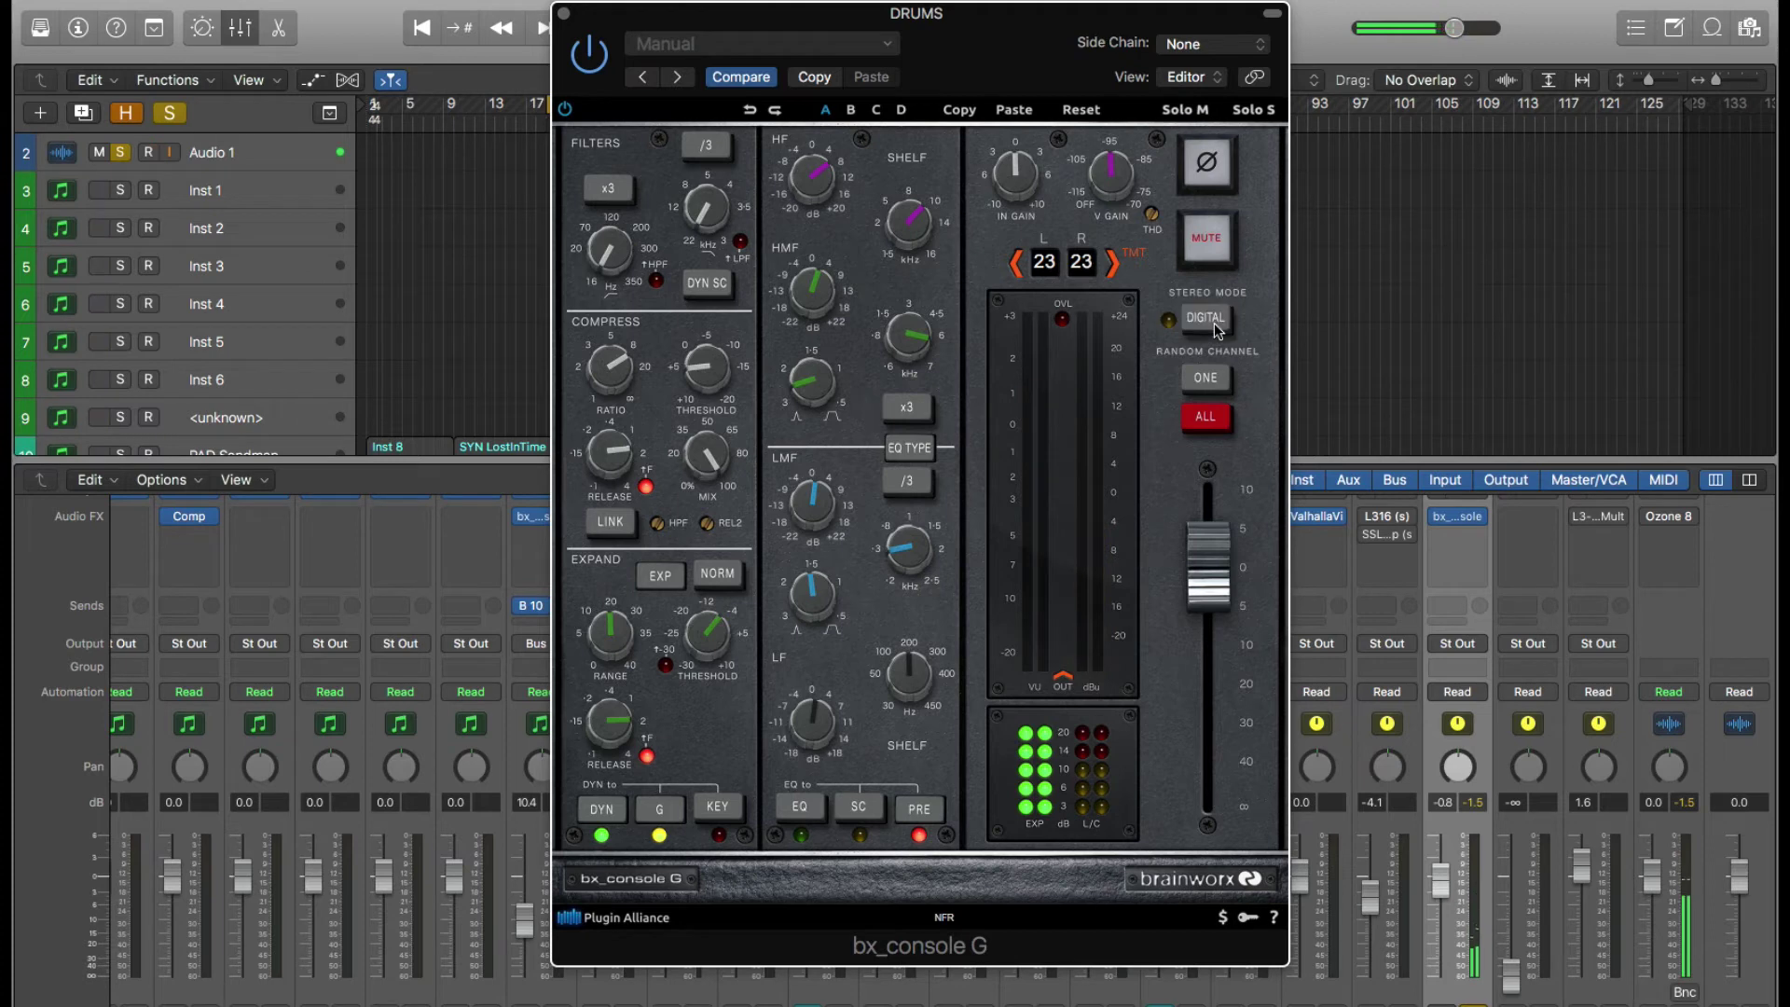
{"action": "left_click", "coordinate": [1213, 322]}
{"action": "left_click", "coordinate": [1214, 322]}
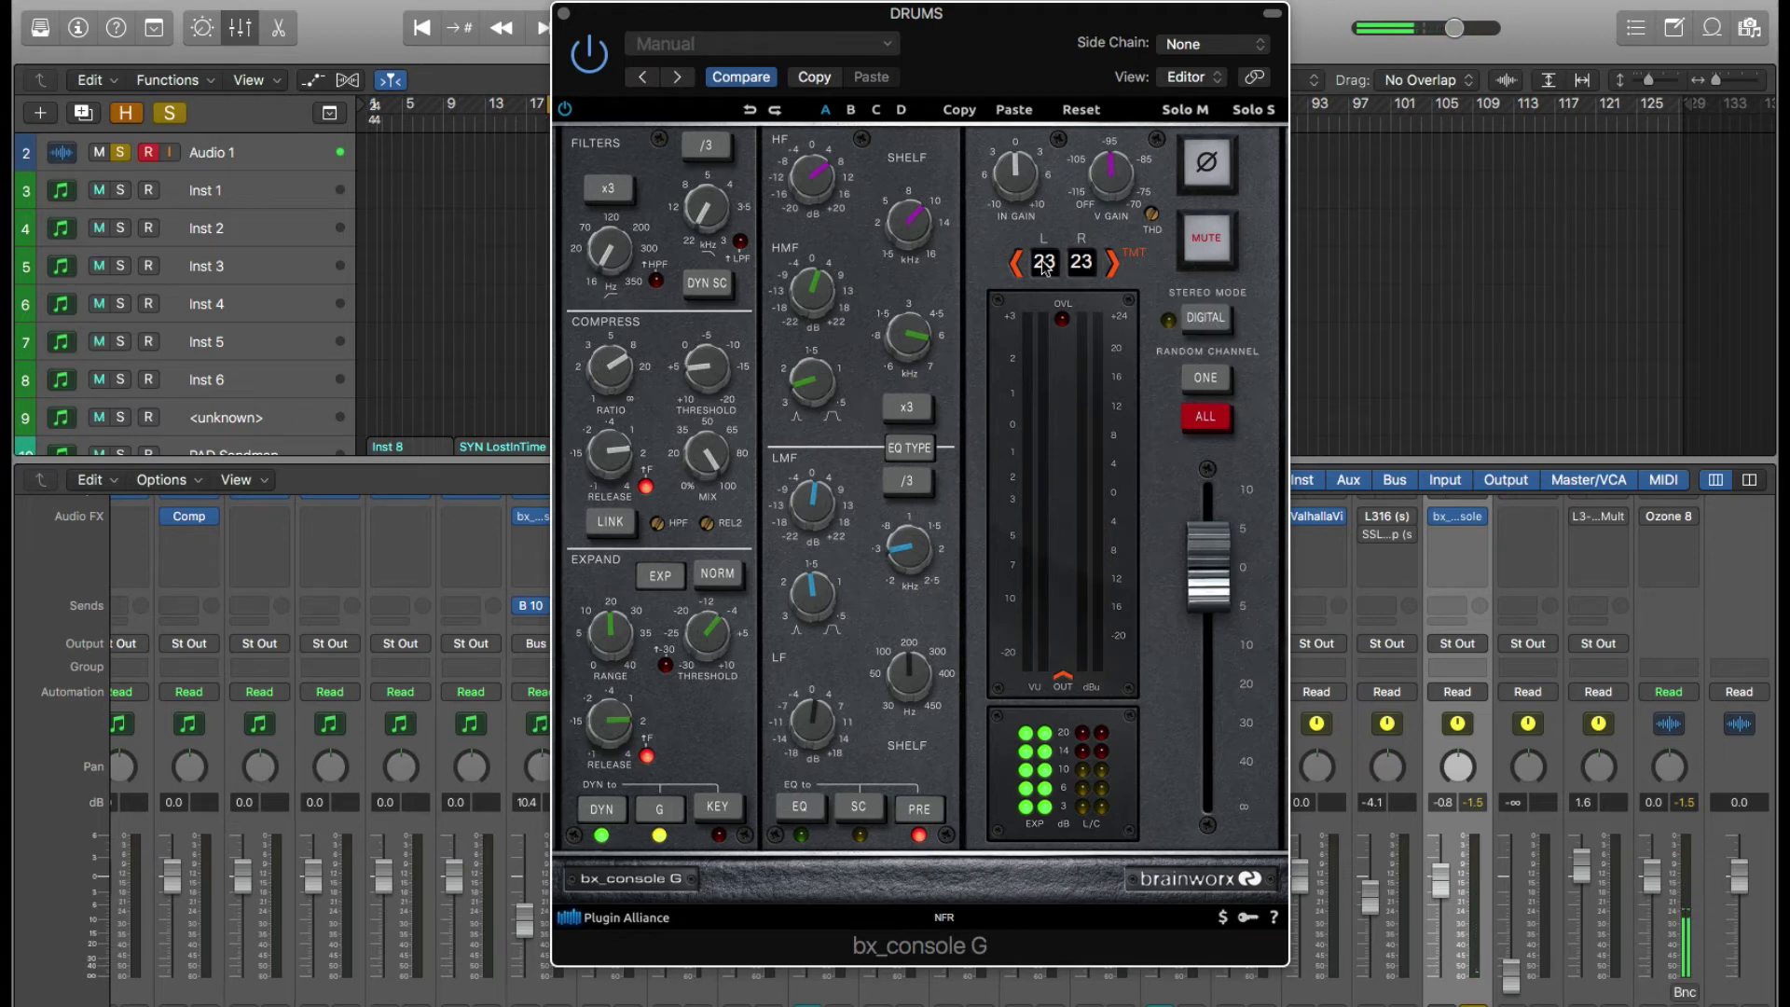
{"action": "left_click", "coordinate": [1213, 323]}
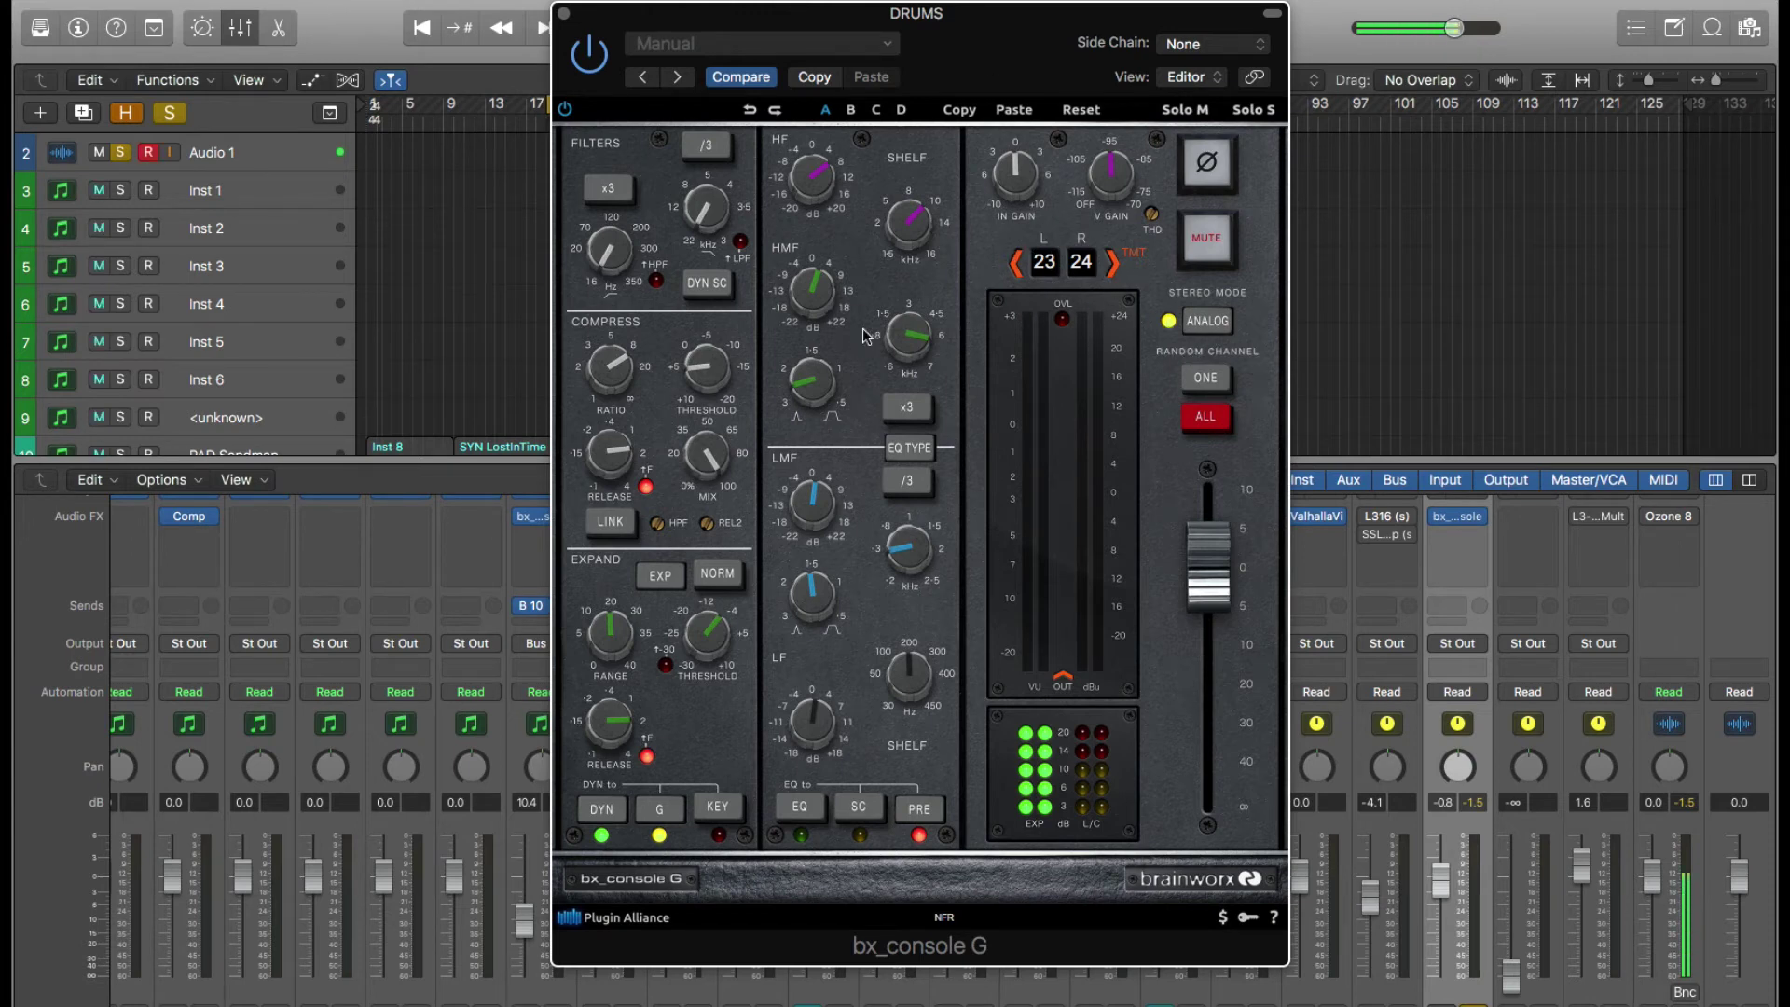
{"action": "left_click", "coordinate": [1212, 321]}
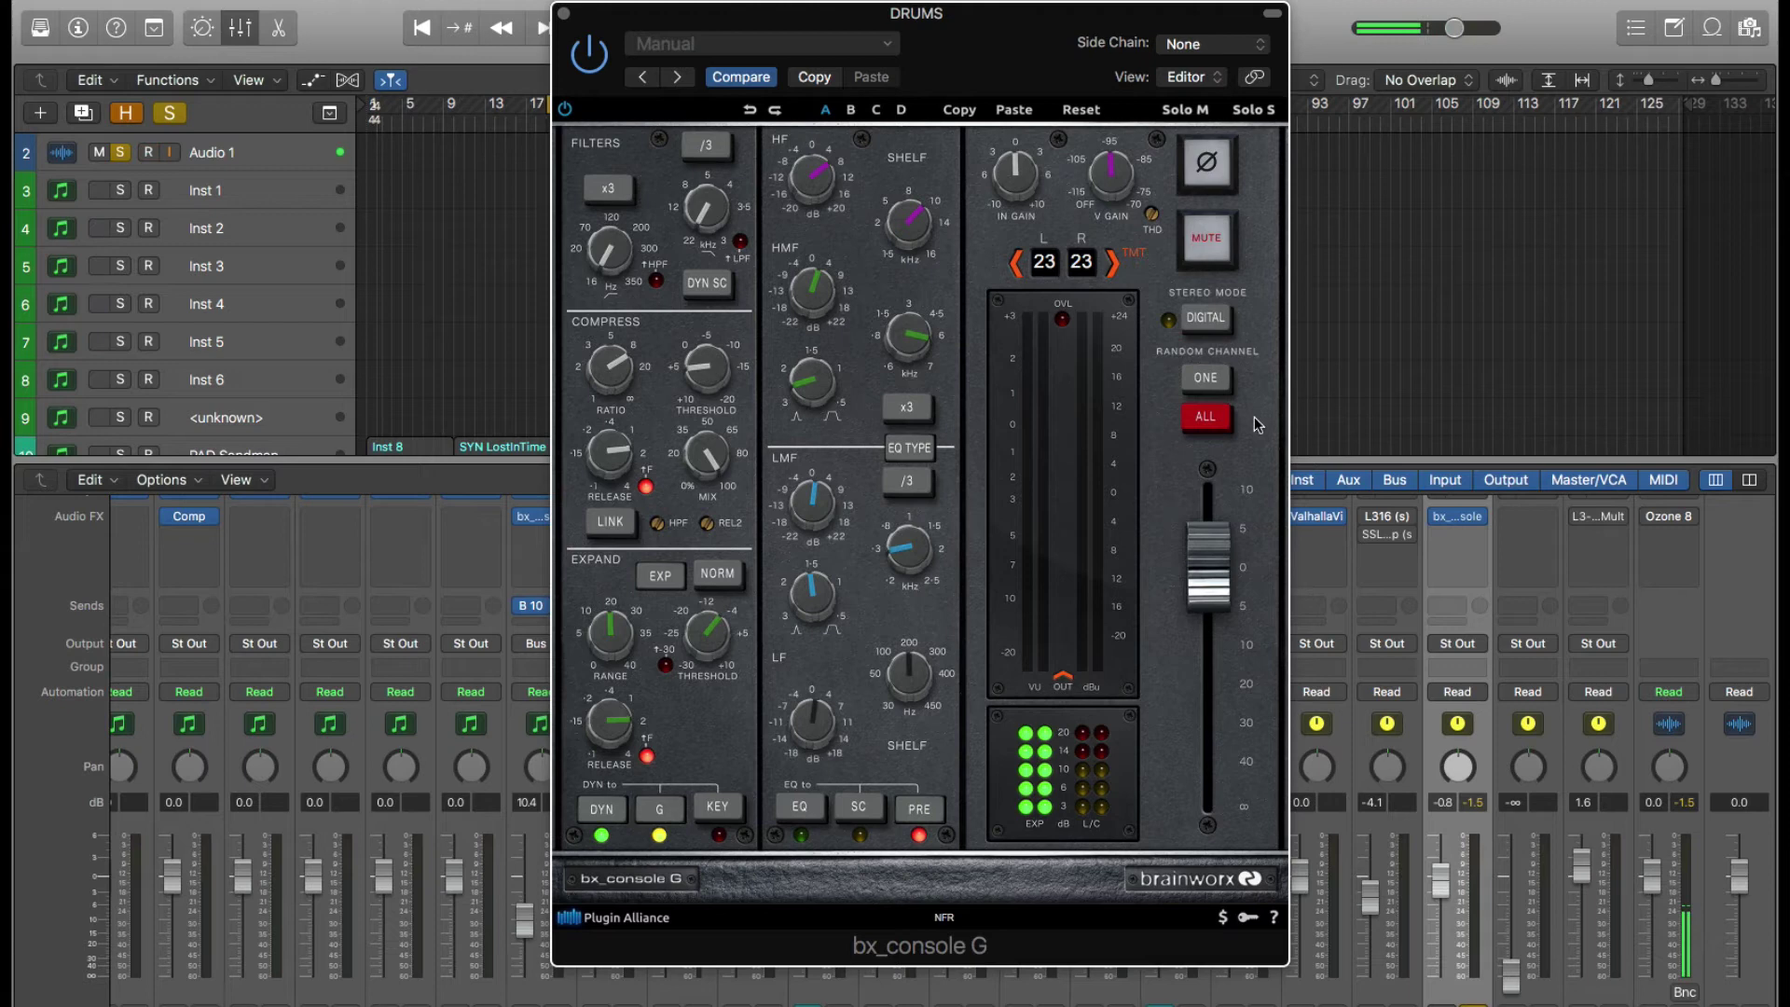
Set ANALOG stereo mode, step the channel down, and randomize all instances to channels 17/18
{"action": "left_click", "coordinate": [1226, 325]}
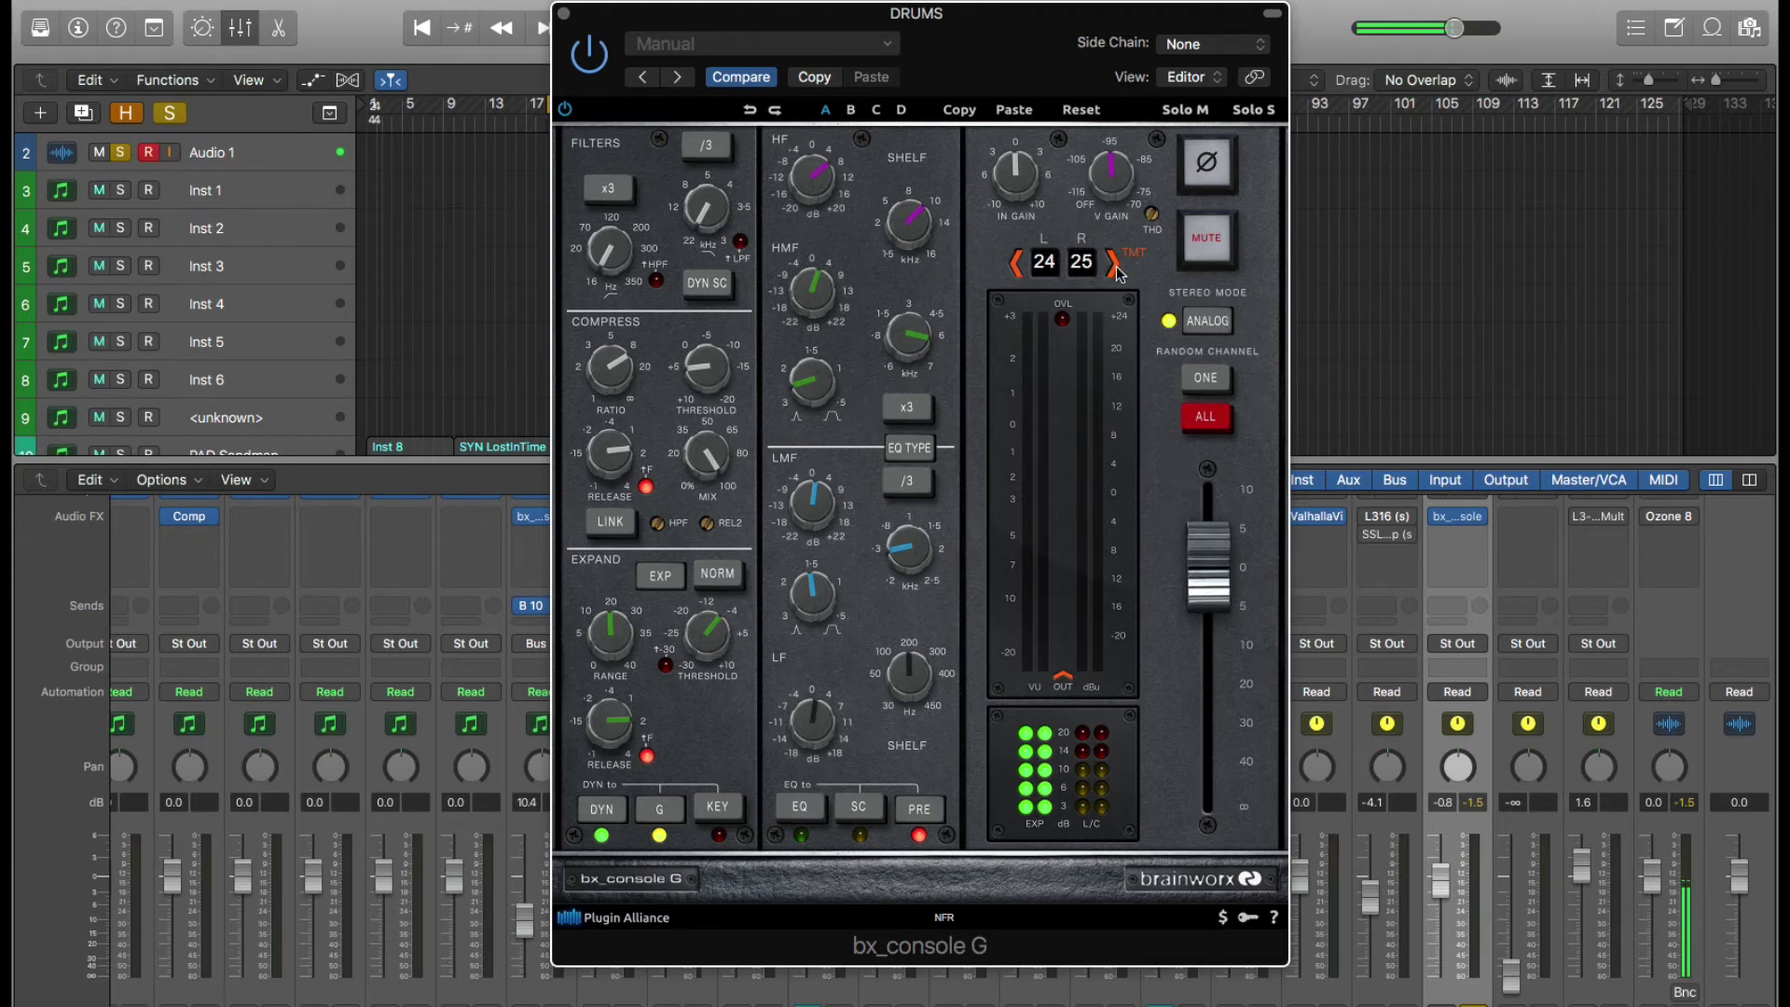
{"action": "left_click", "coordinate": [1017, 267]}
{"action": "left_click", "coordinate": [1206, 382]}
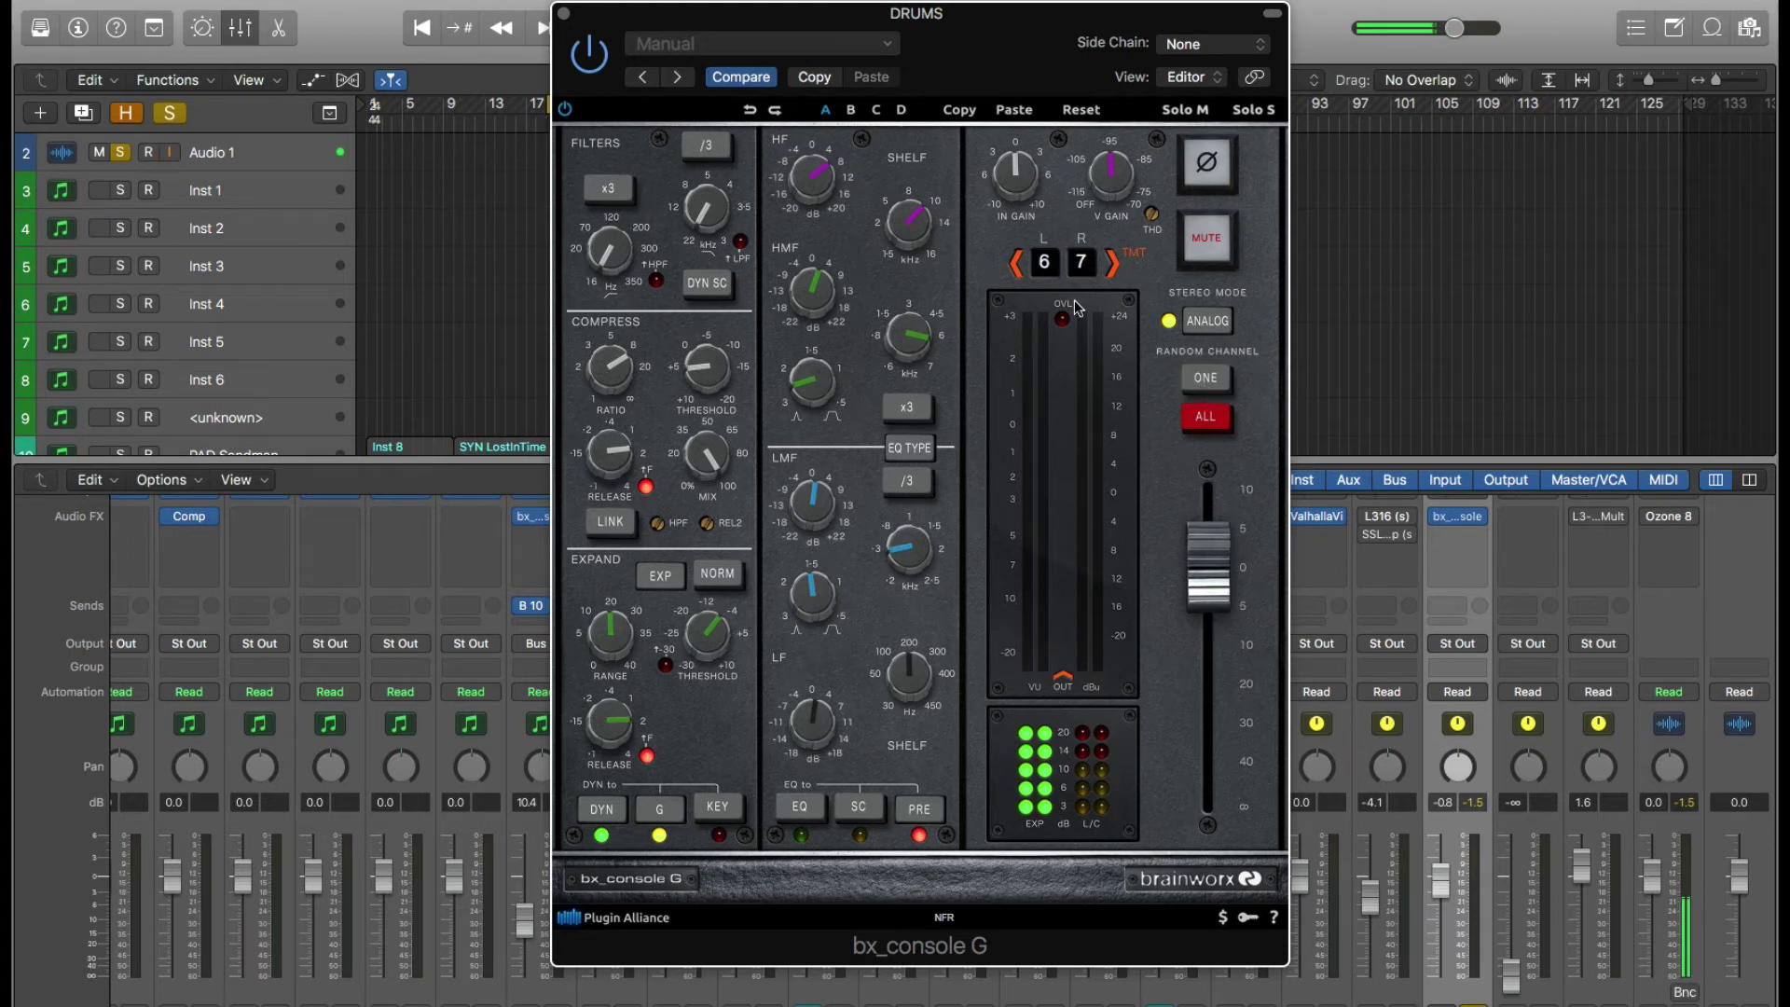
{"action": "left_click", "coordinate": [1212, 382]}
{"action": "left_click", "coordinate": [1213, 384]}
{"action": "left_click", "coordinate": [1212, 417]}
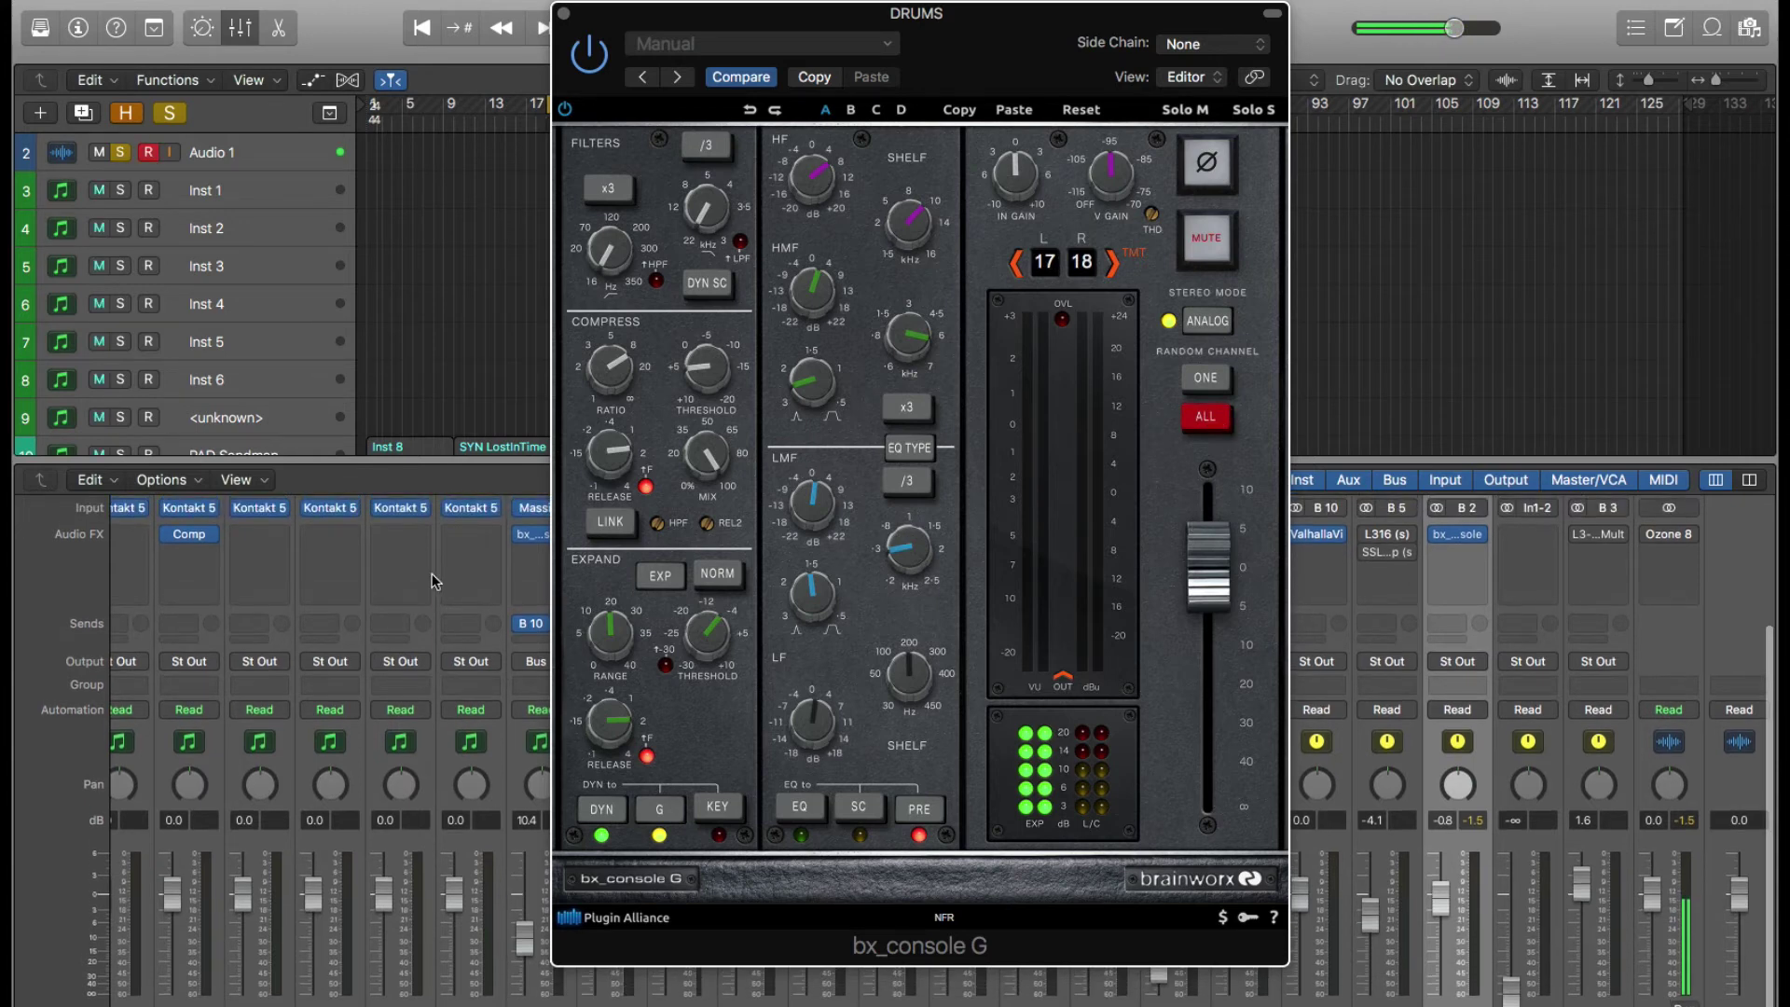
{"action": "scroll", "coordinate": [433, 573], "scroll_direction": "down", "scroll_amount": 1}
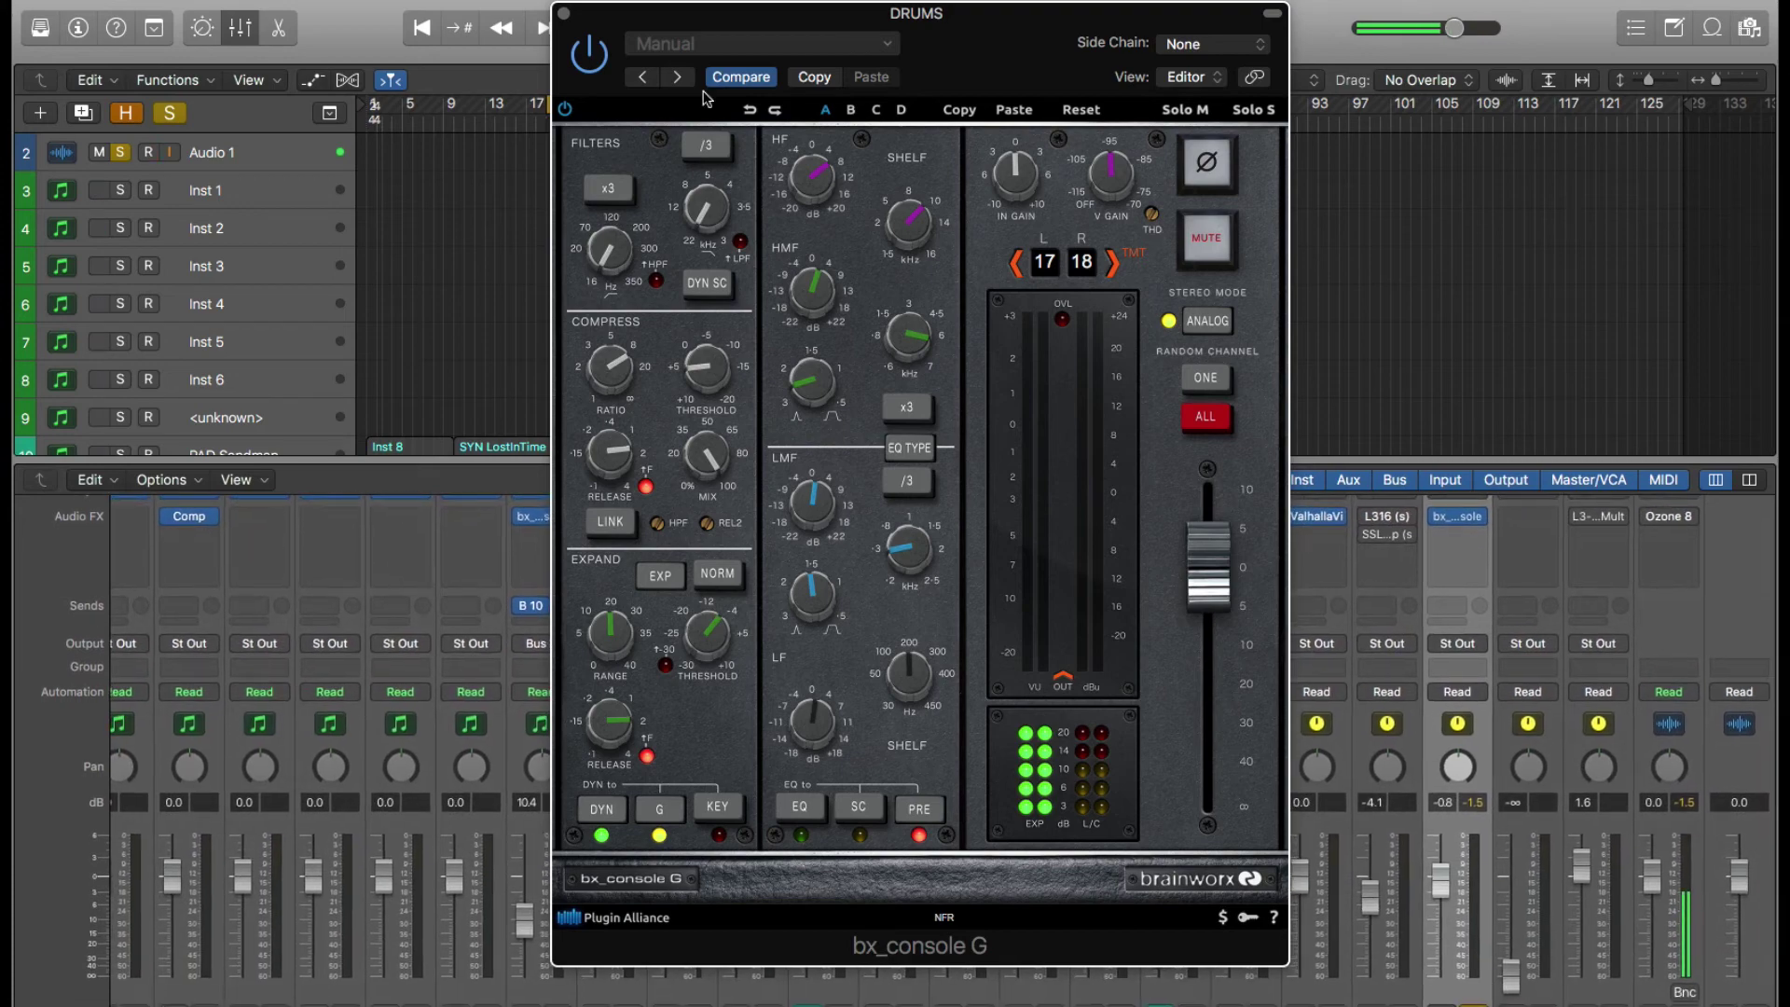
Open PAD Sandman's bx_console beside the DRUMS window and re-randomize channels on all instances
{"action": "left_click_drag", "start_coordinate": [904, 47], "coordinate": [1086, 51]}
{"action": "left_click", "coordinate": [545, 517]}
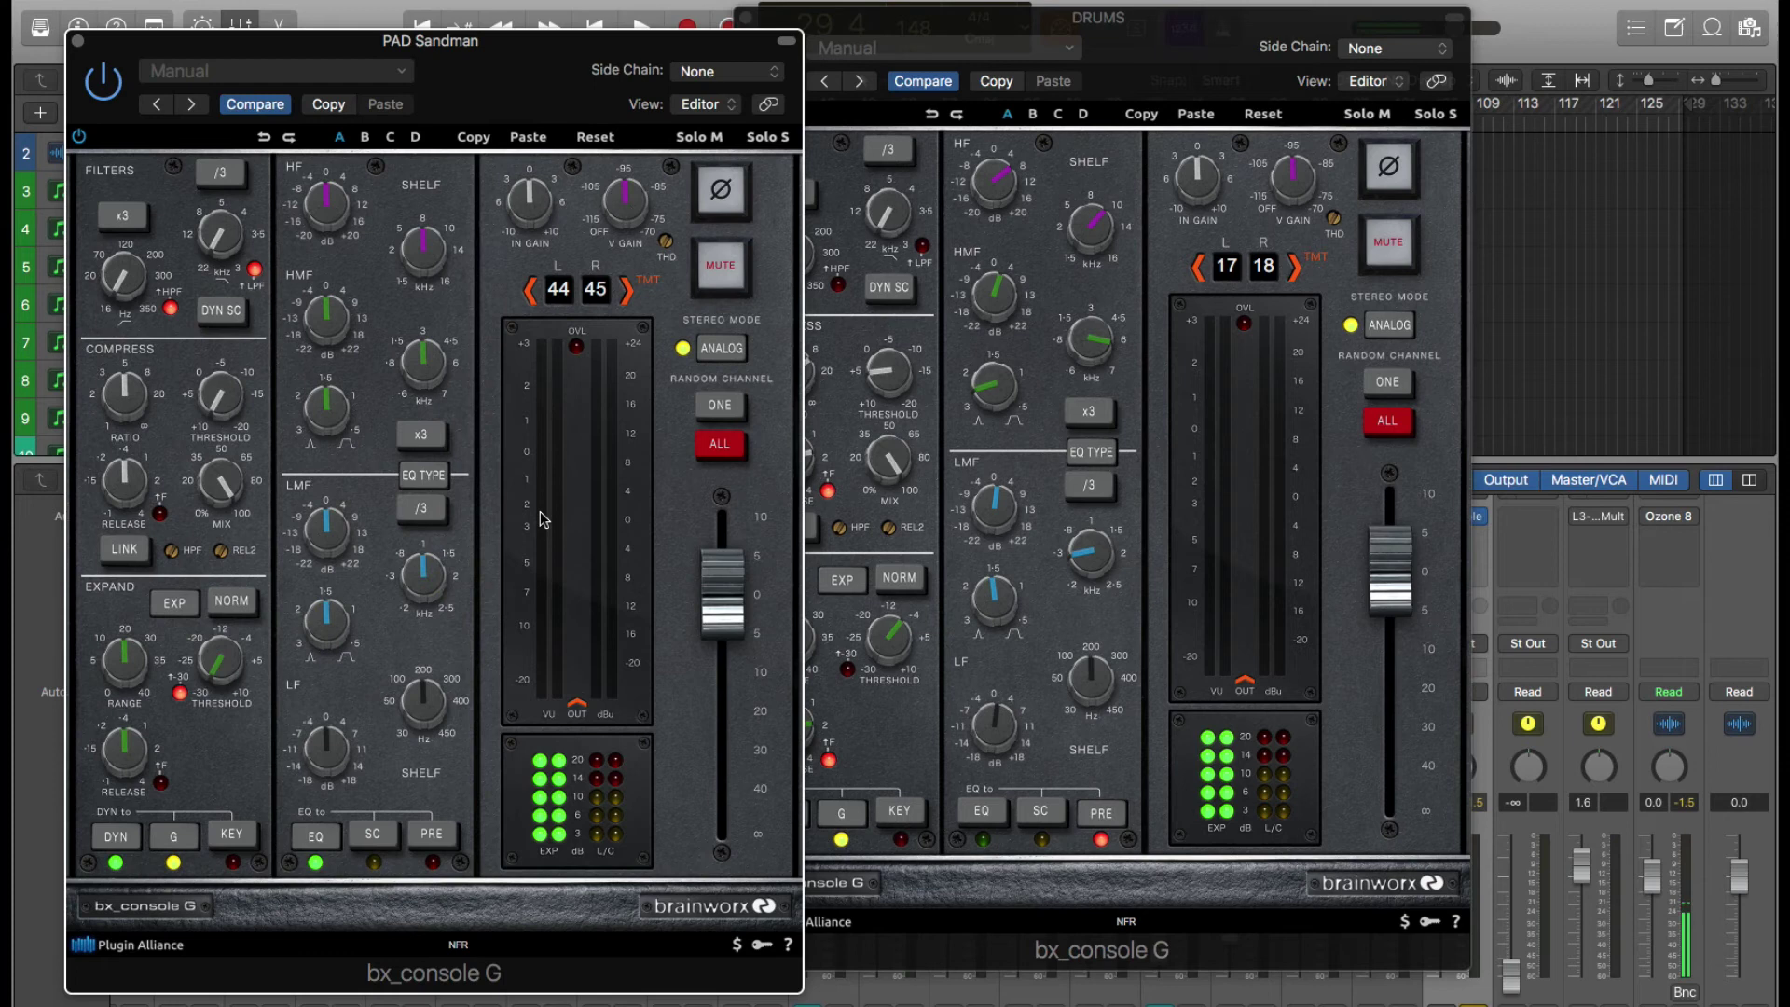
{"action": "left_click", "coordinate": [1397, 425]}
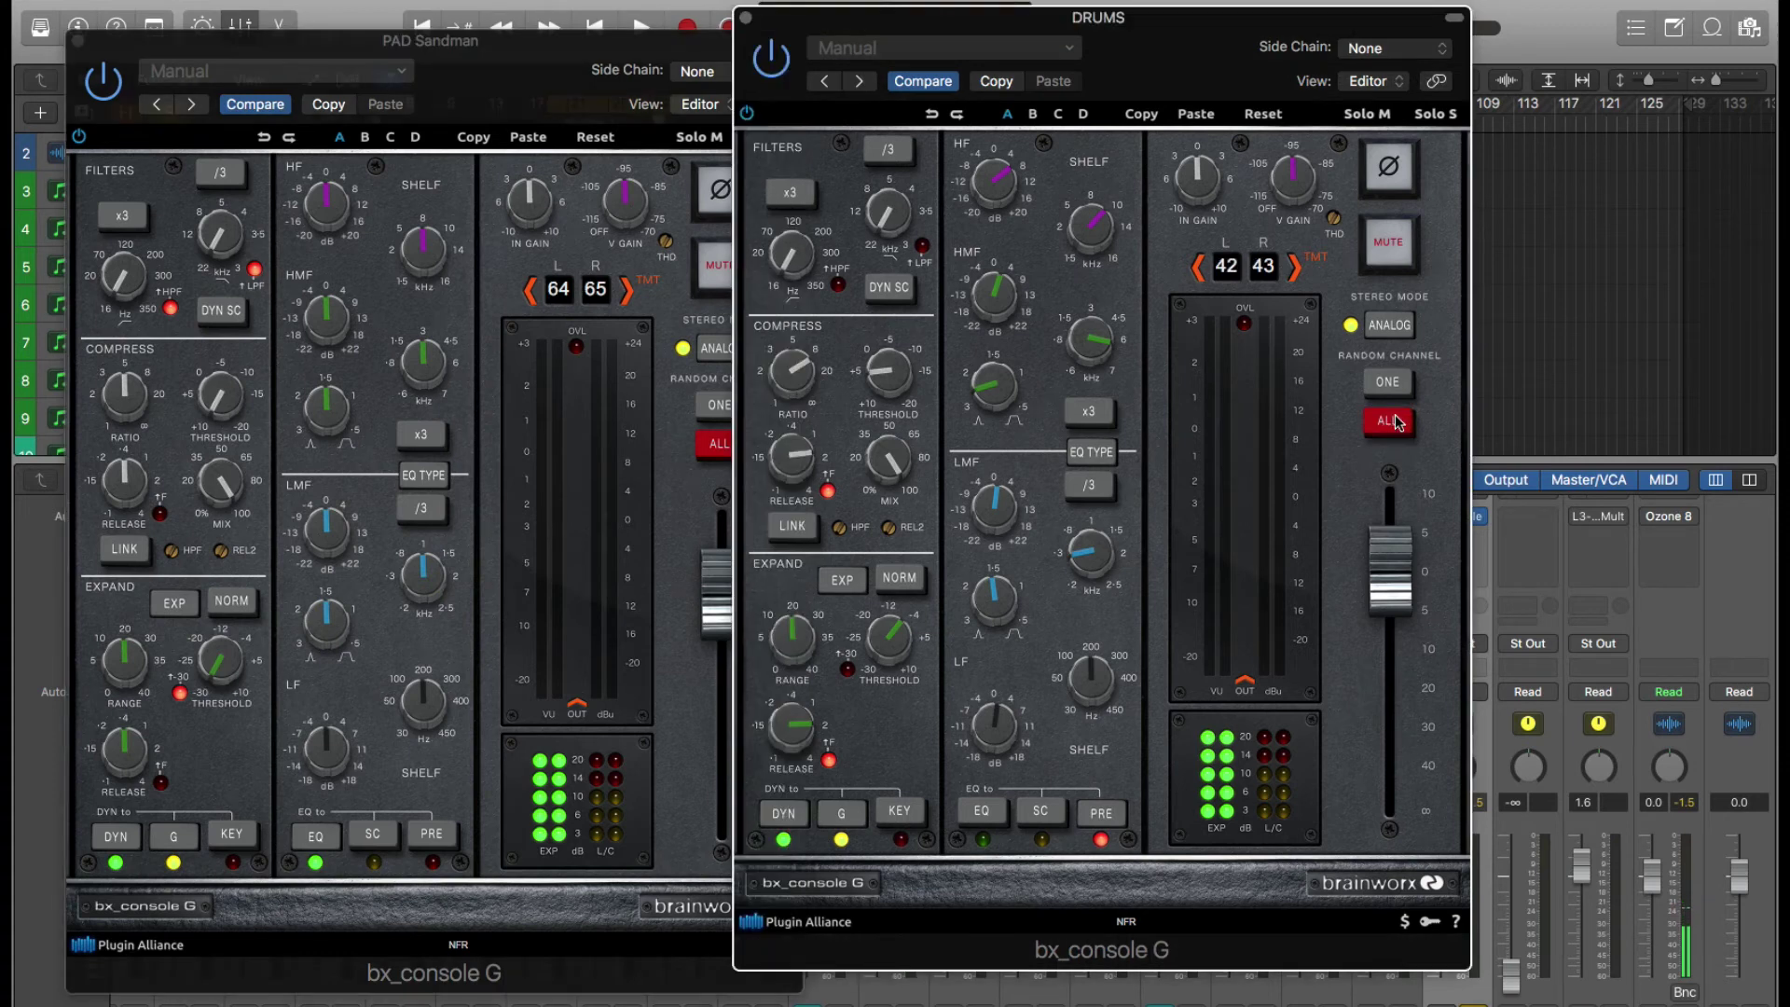
{"action": "left_click", "coordinate": [1395, 426]}
Close both console windows and bring up the orchestral project's mixer with bx_console
{"action": "left_click", "coordinate": [745, 19]}
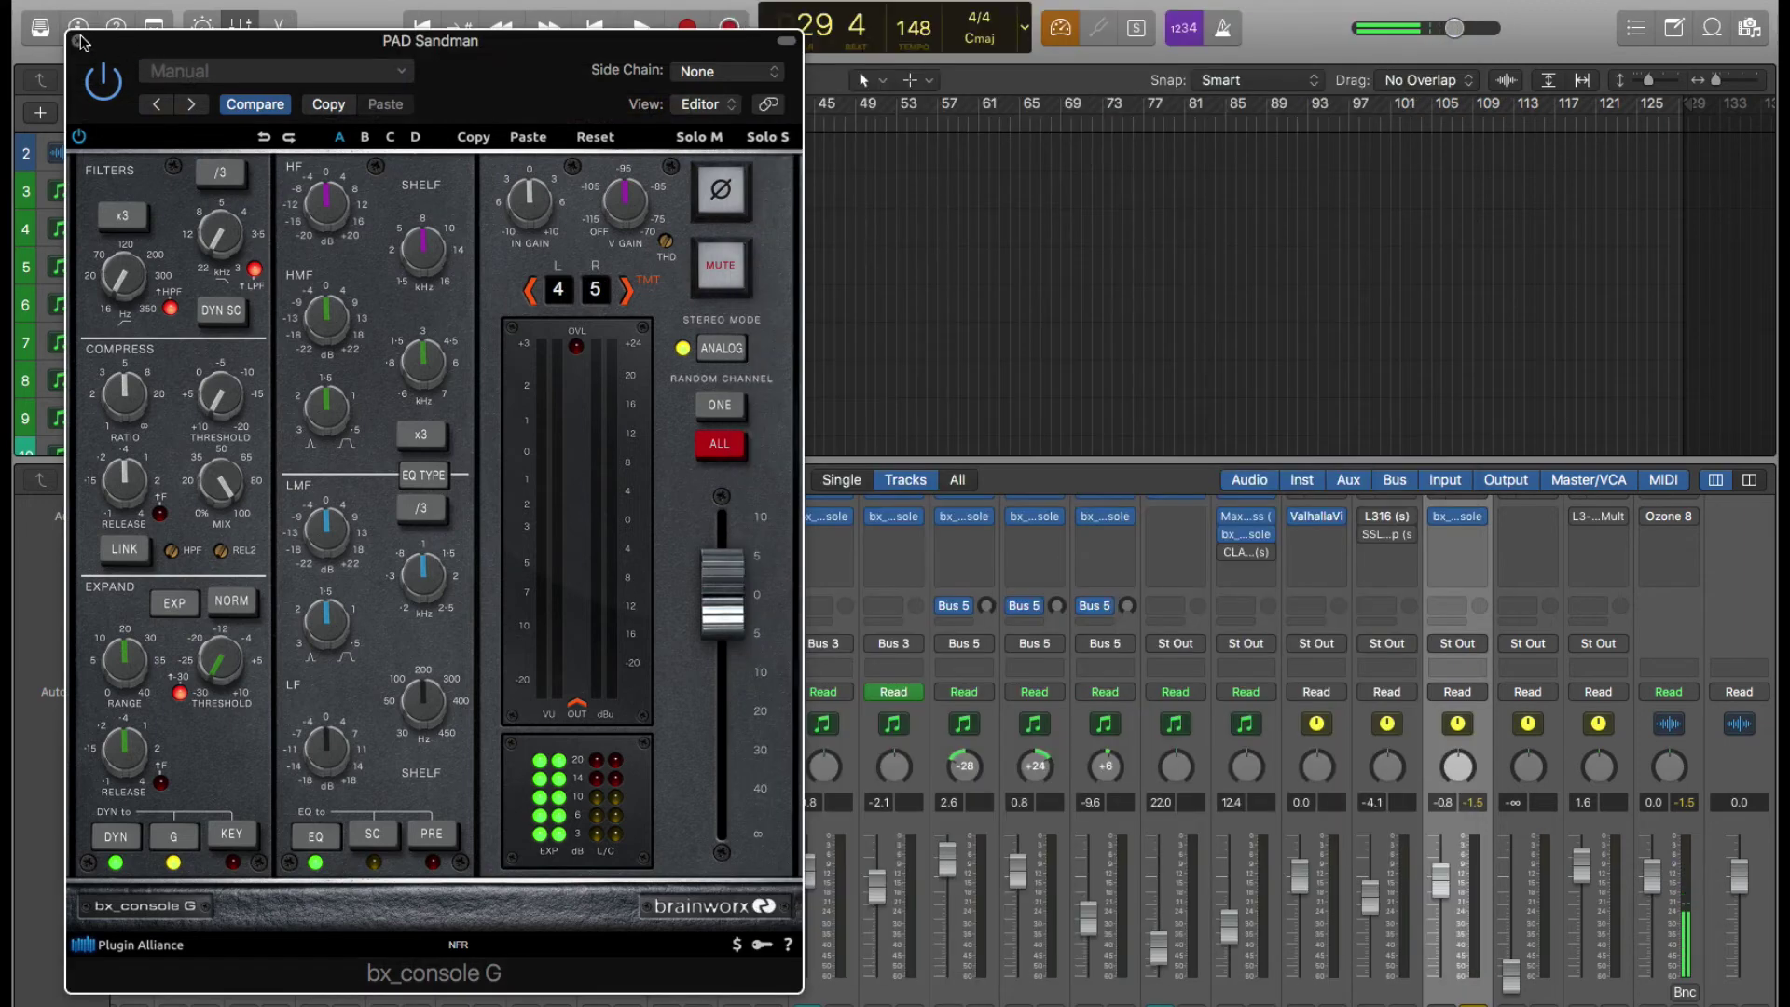
{"action": "left_click", "coordinate": [78, 41]}
{"action": "left_click", "coordinate": [750, 618]}
{"action": "left_click", "coordinate": [762, 569]}
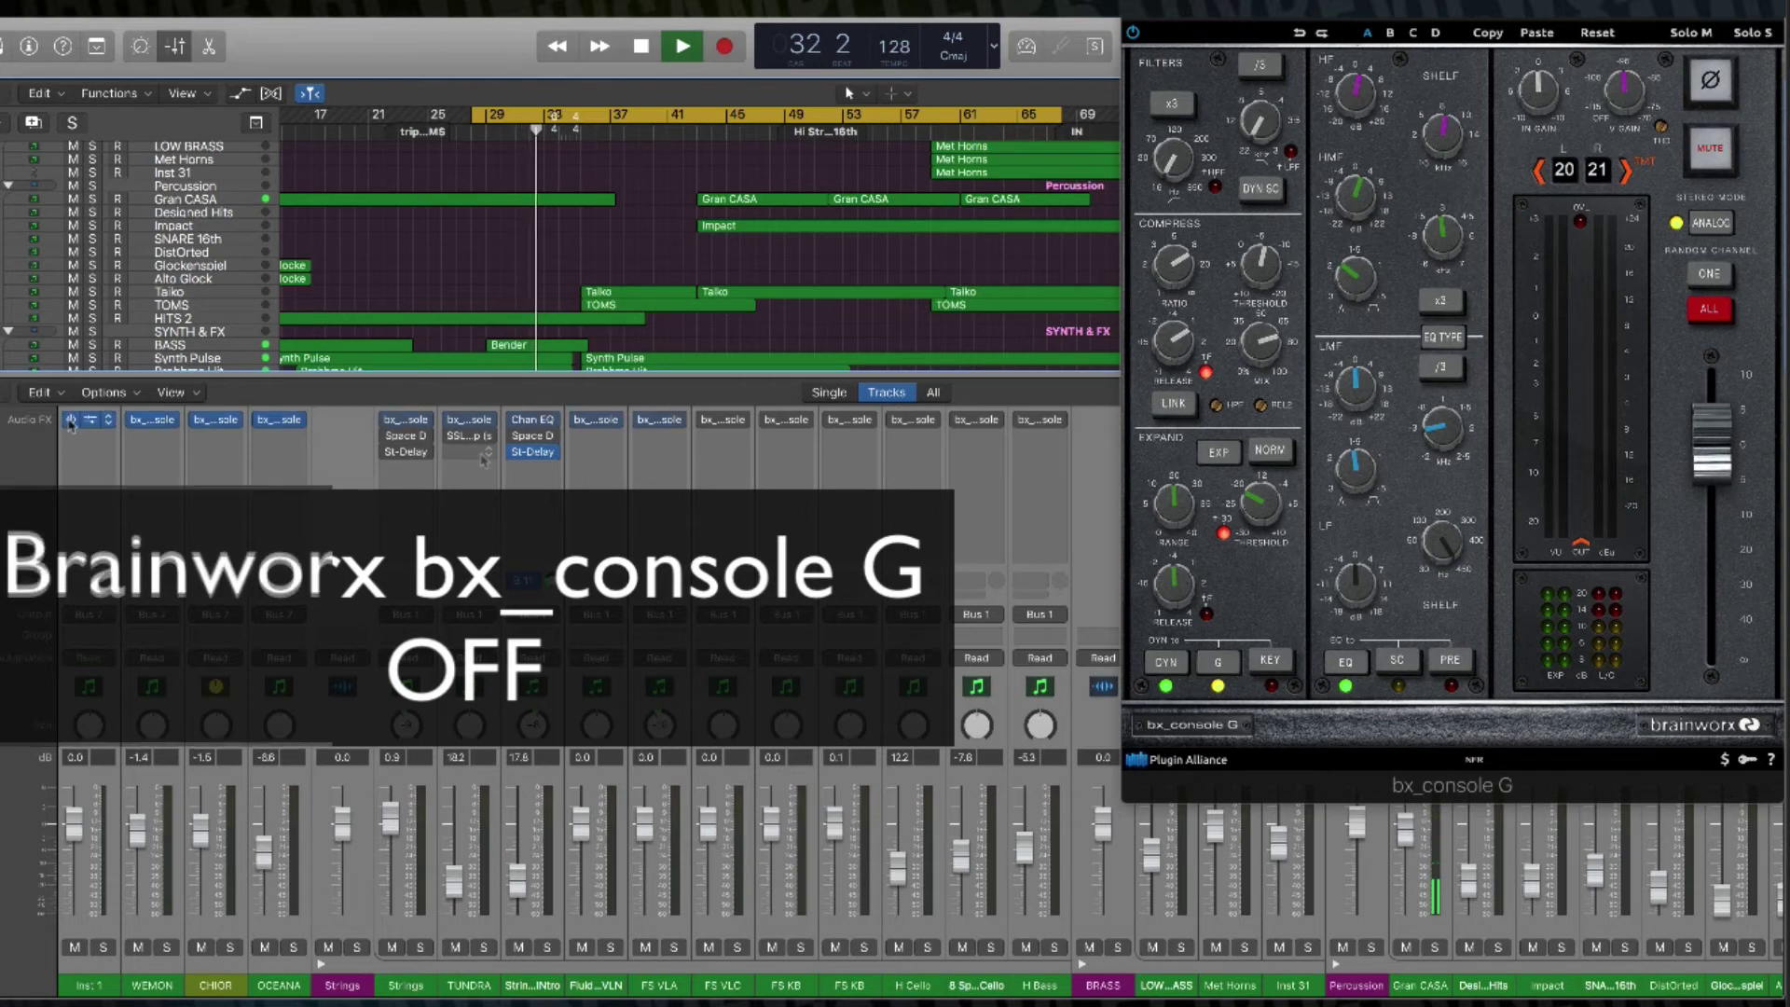
A/B the bx_console G inserts on and off during playback, leave them enabled, and stop playback
{"action": "left_click", "coordinate": [71, 422]}
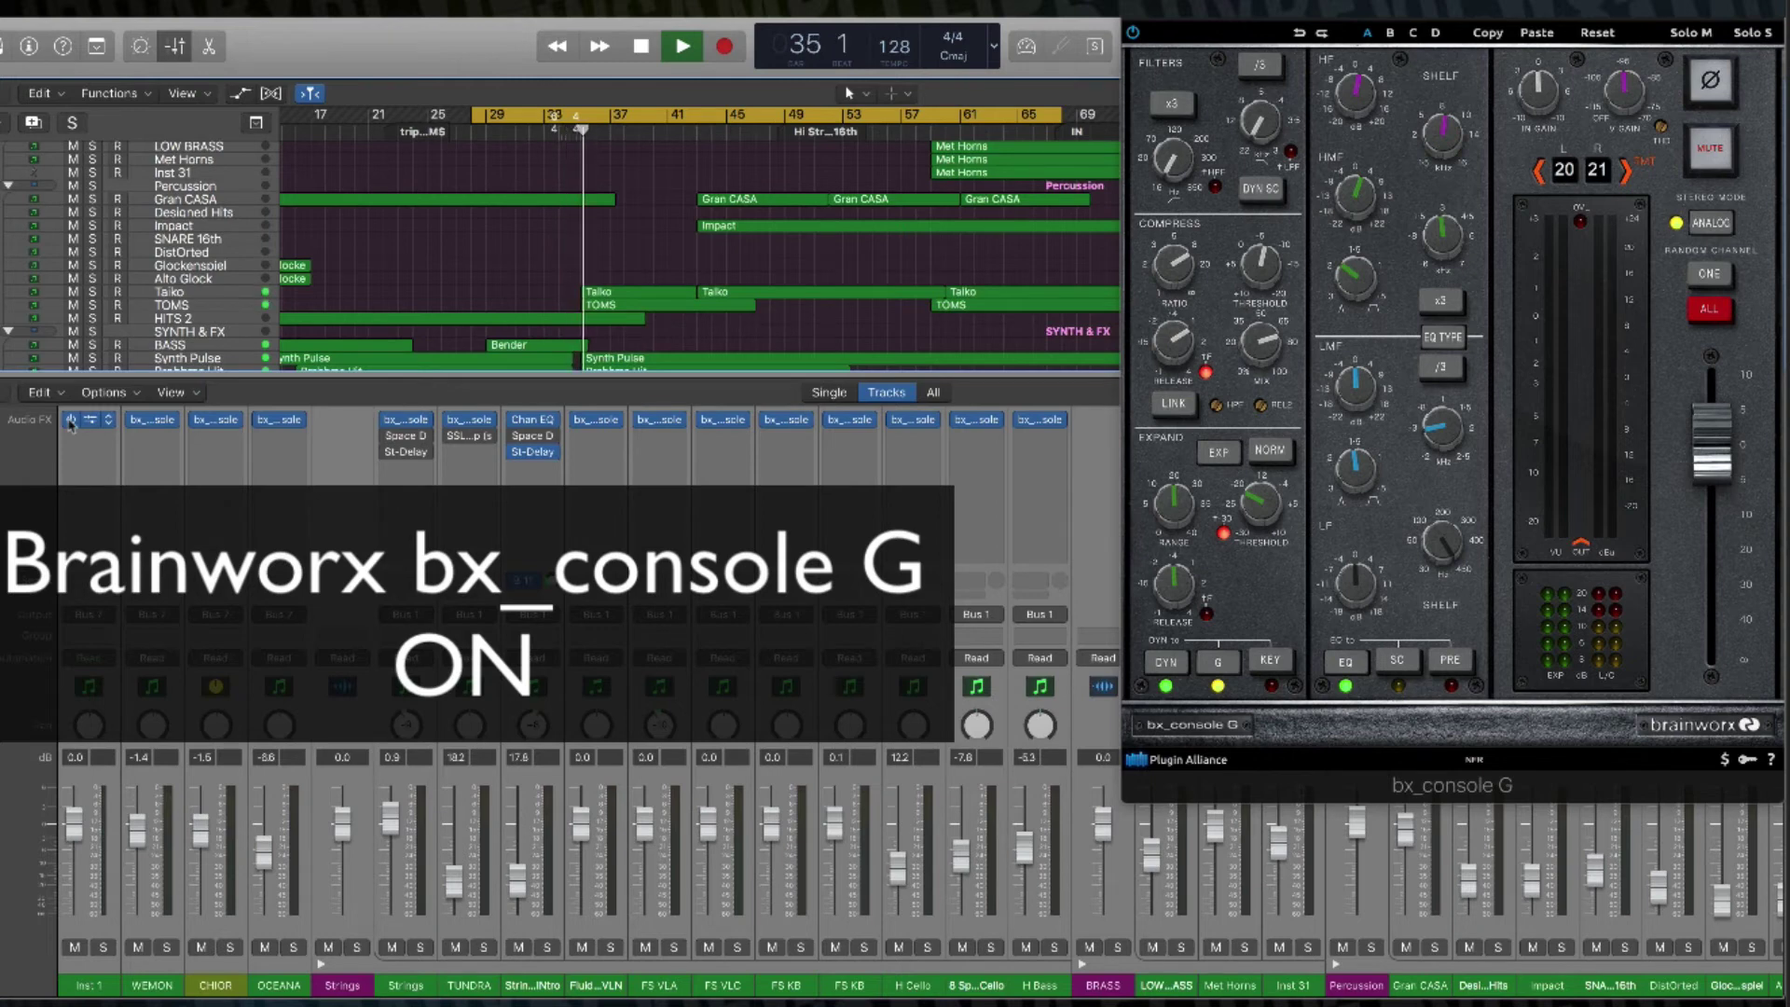
{"action": "left_click", "coordinate": [70, 420]}
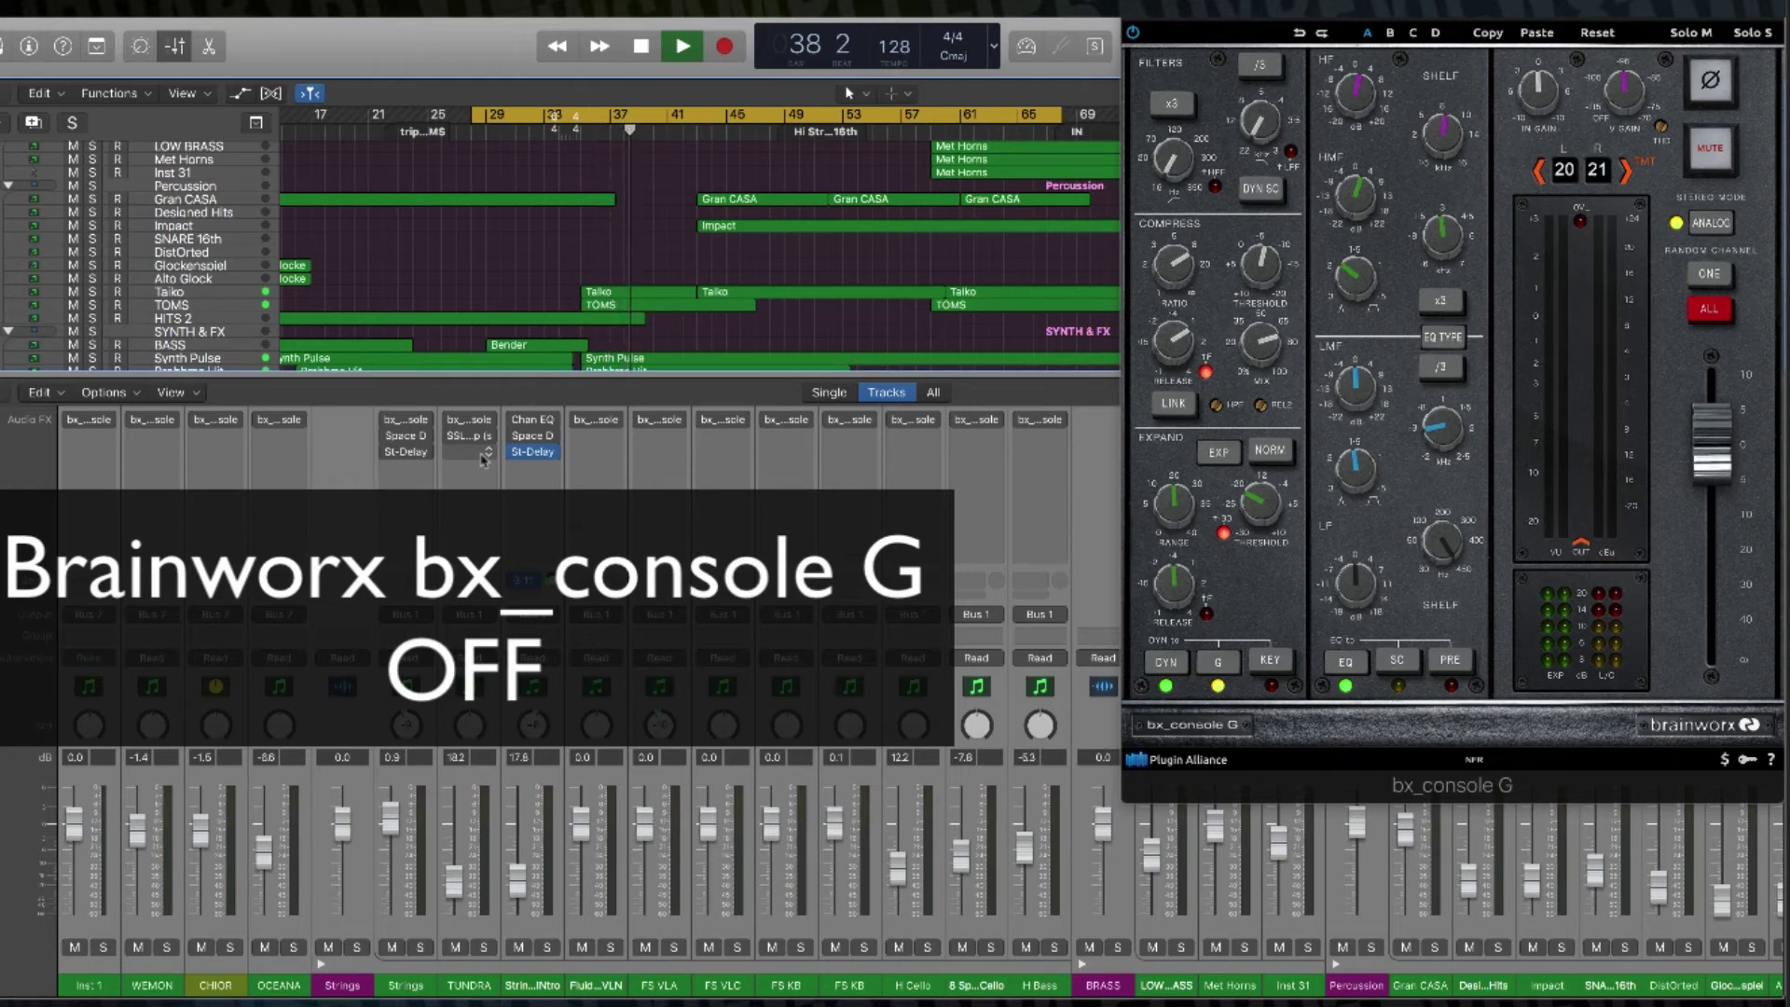
{"action": "mouse_move", "coordinate": [71, 424]}
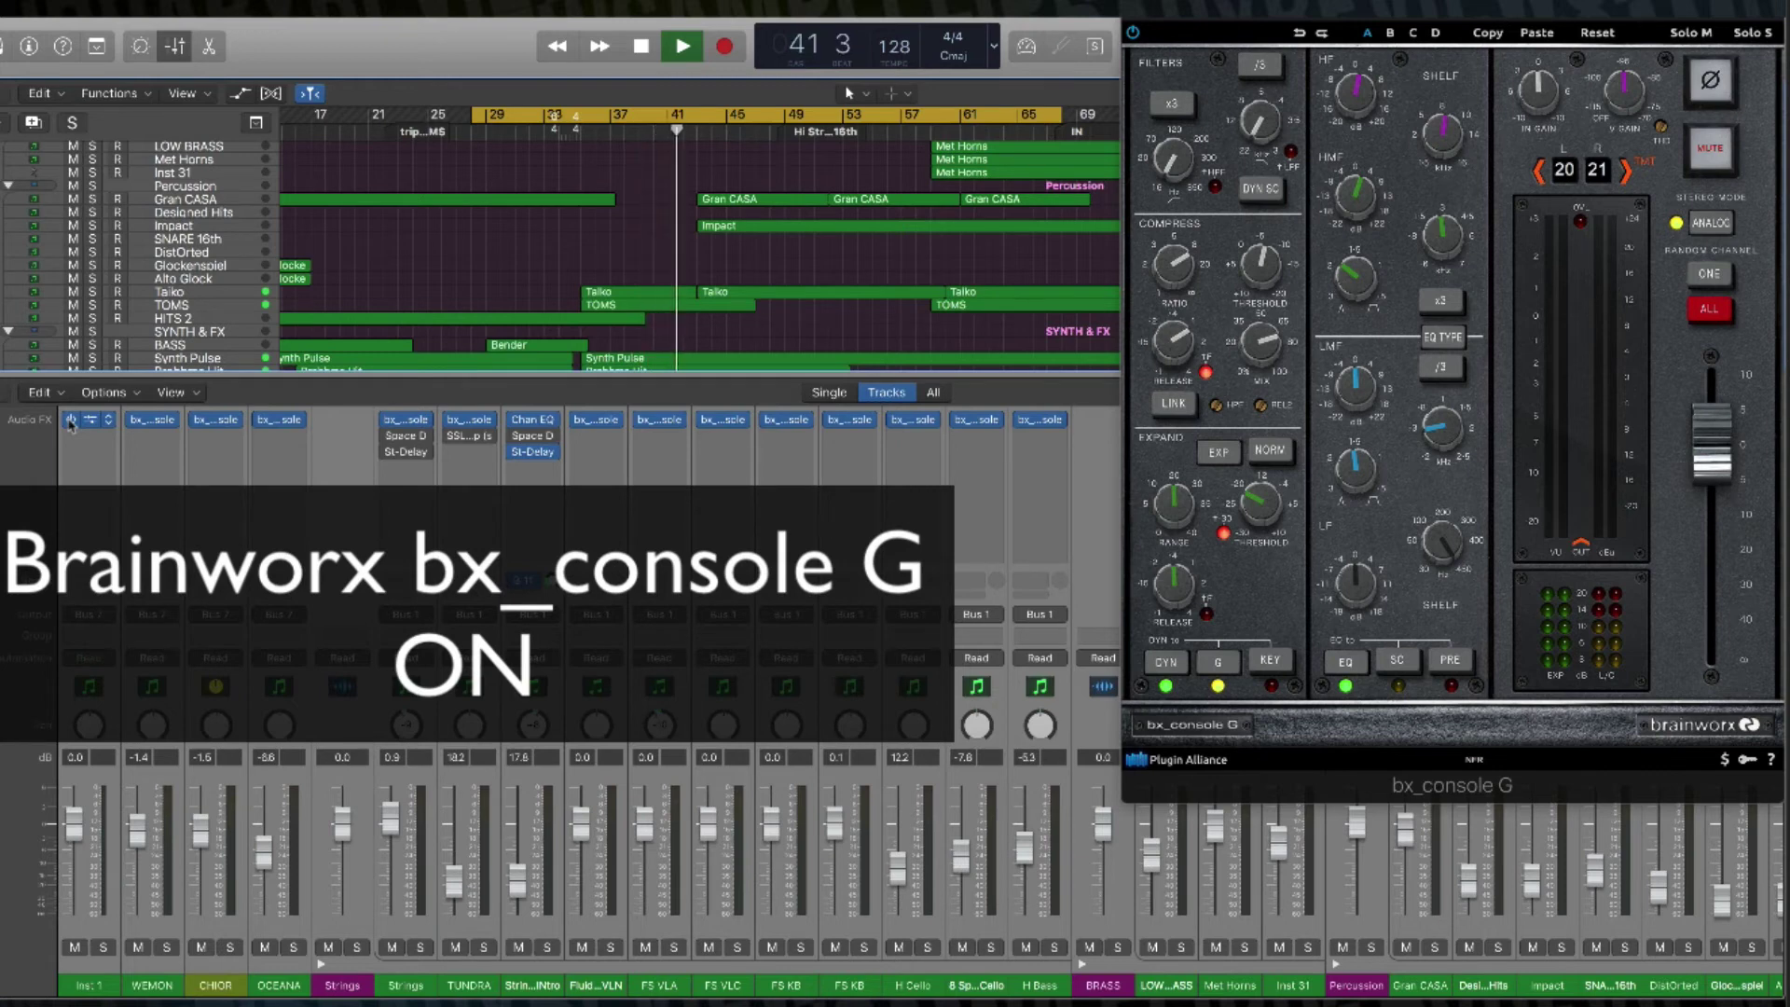
{"action": "left_click", "coordinate": [71, 421]}
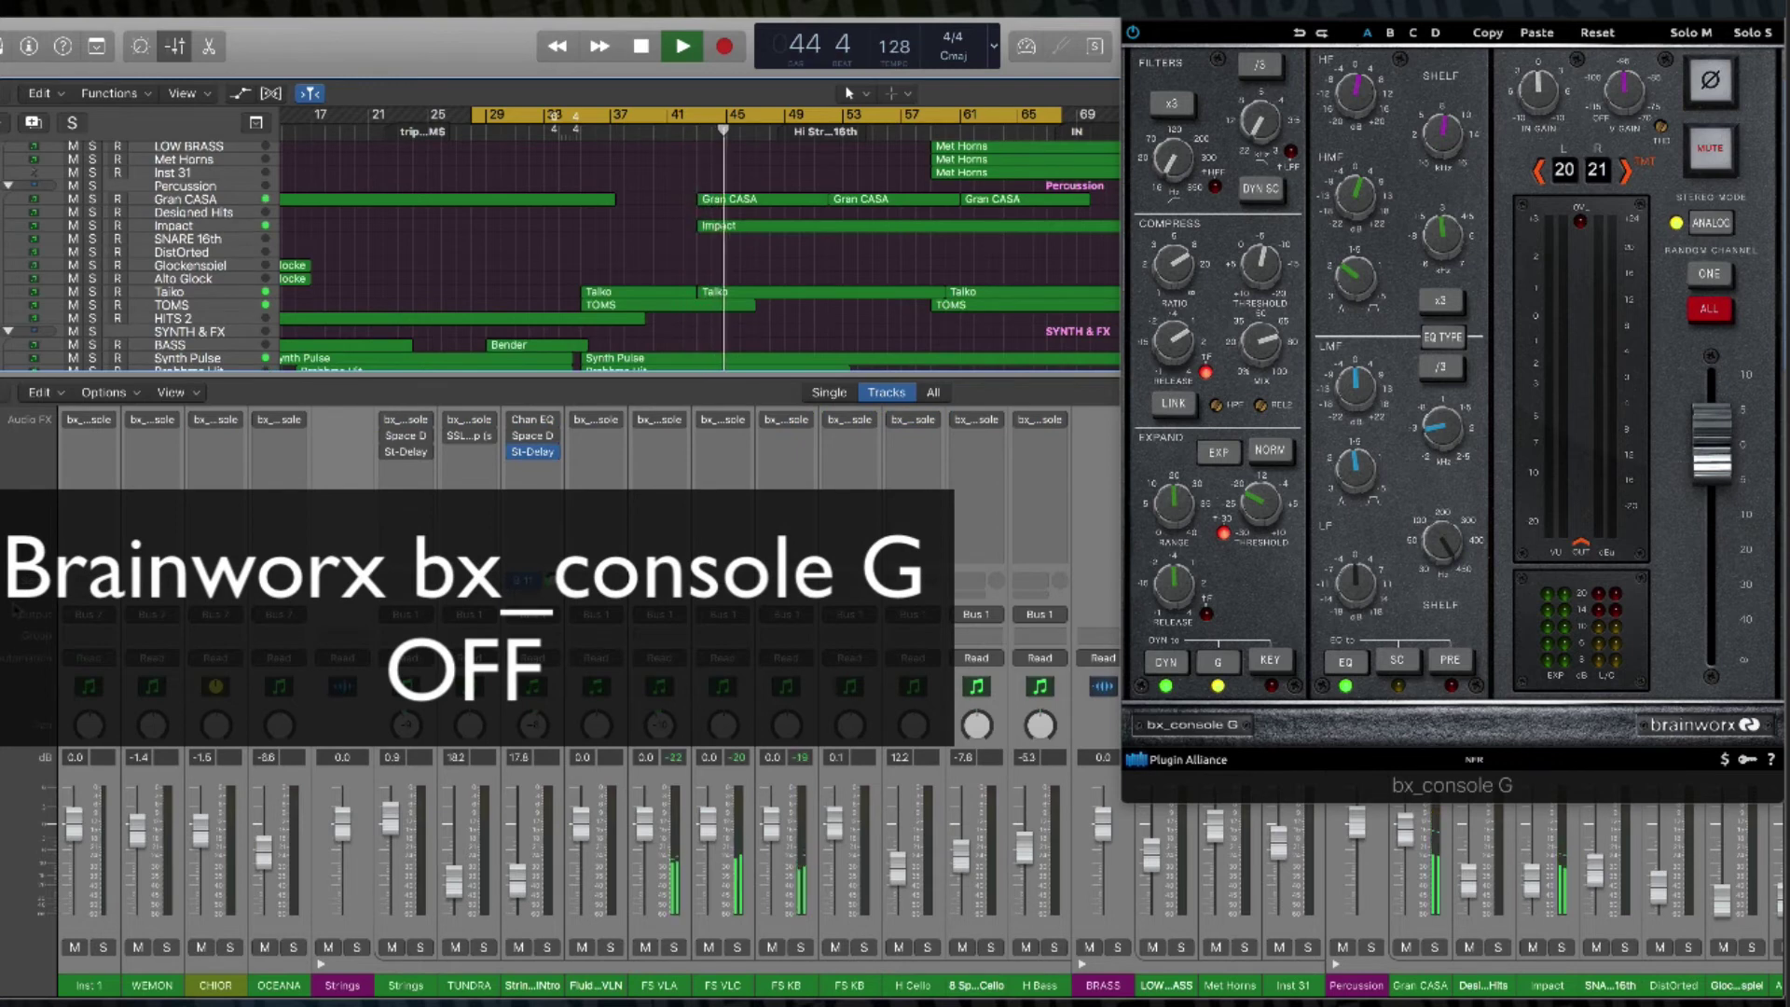
{"action": "left_click", "coordinate": [71, 421]}
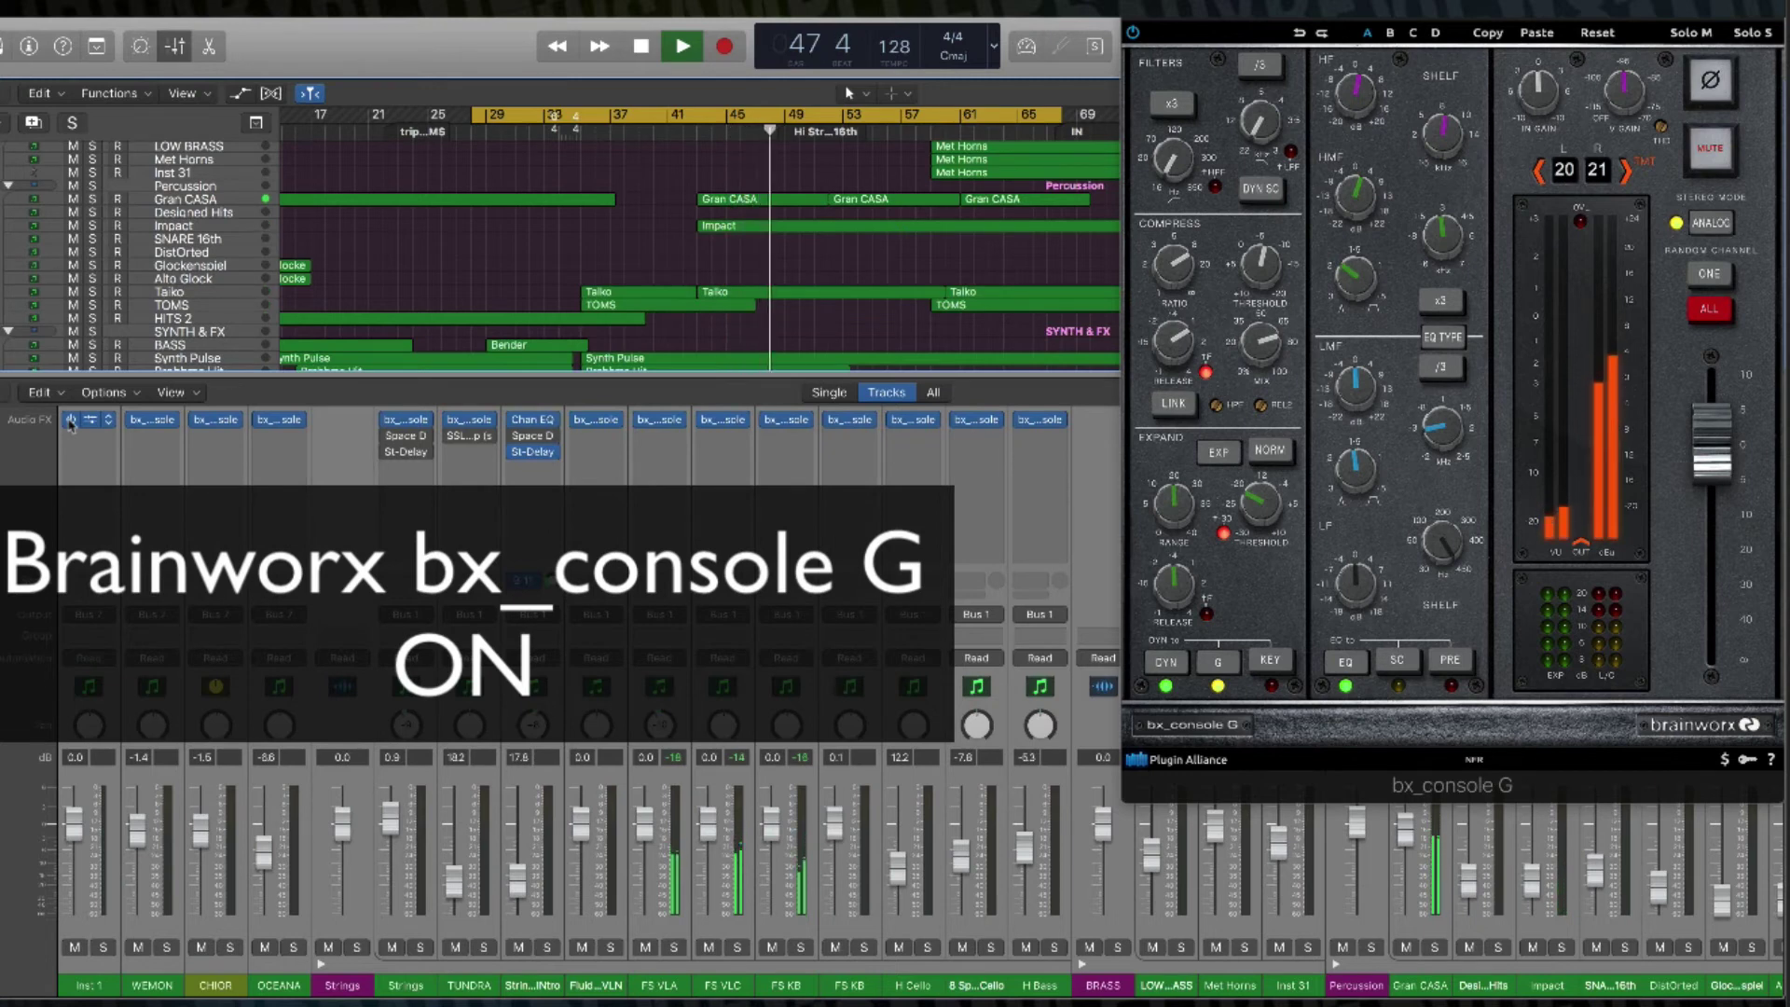
{"action": "left_click", "coordinate": [70, 421]}
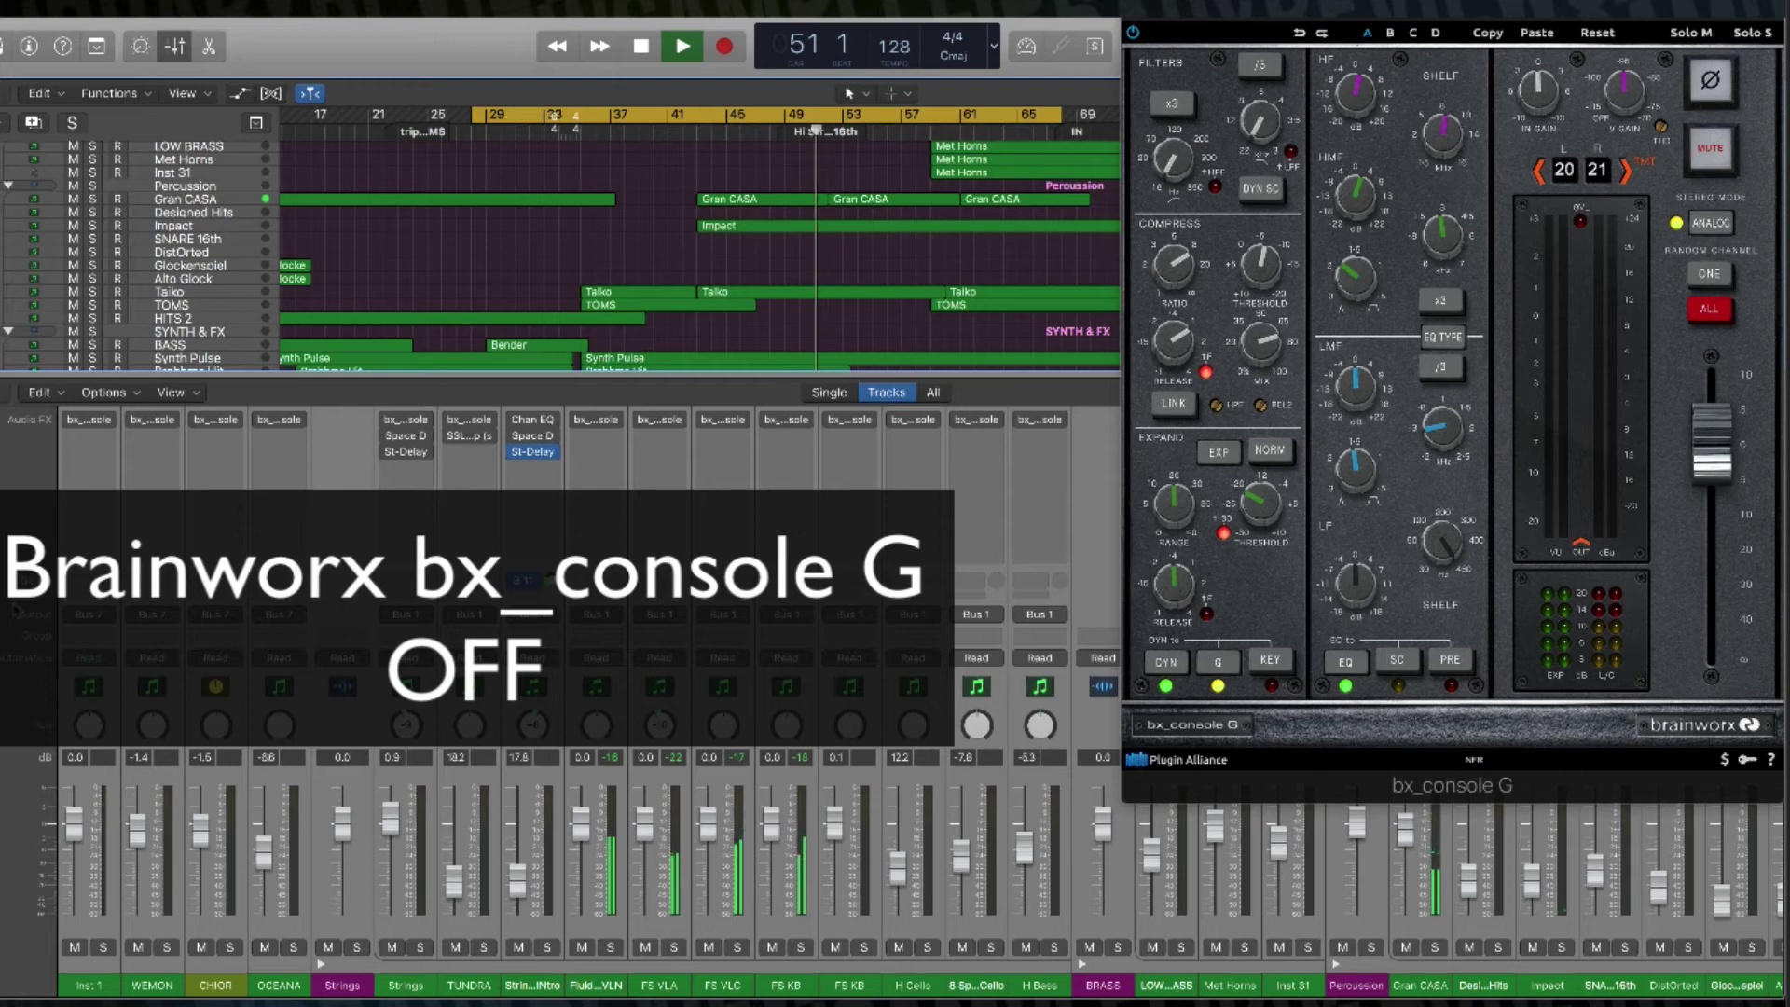
{"action": "left_click", "coordinate": [71, 420]}
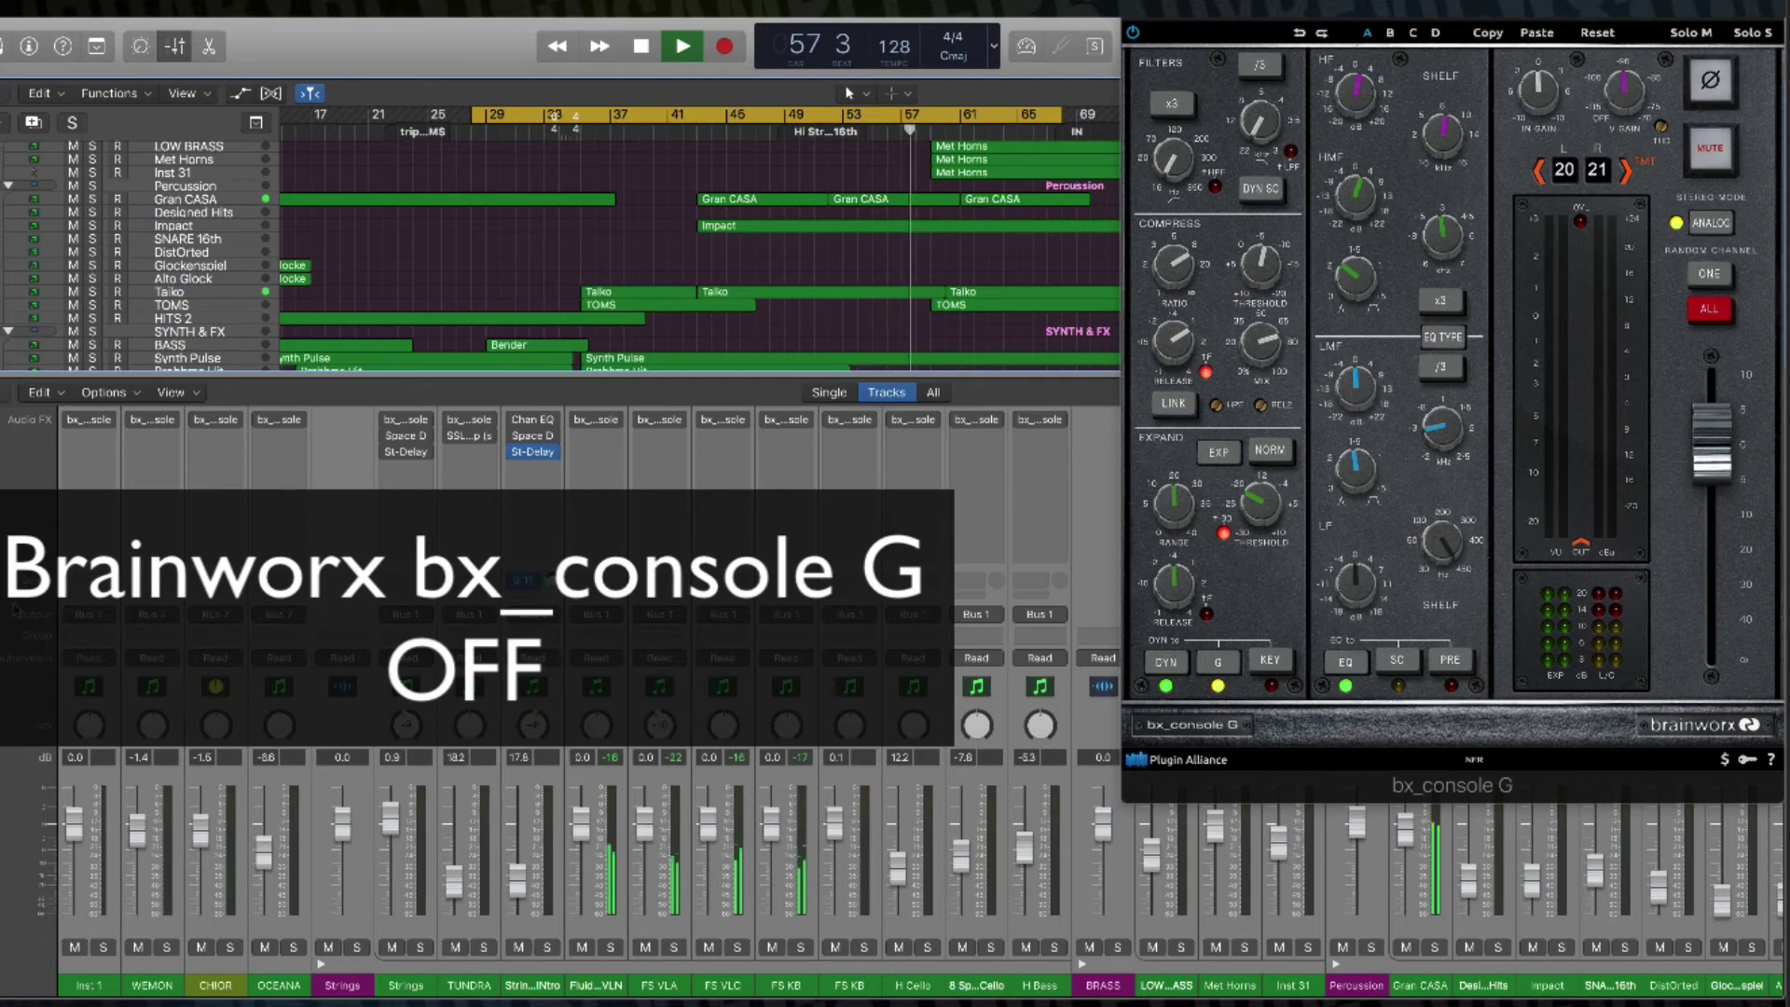
{"action": "left_click", "coordinate": [71, 421]}
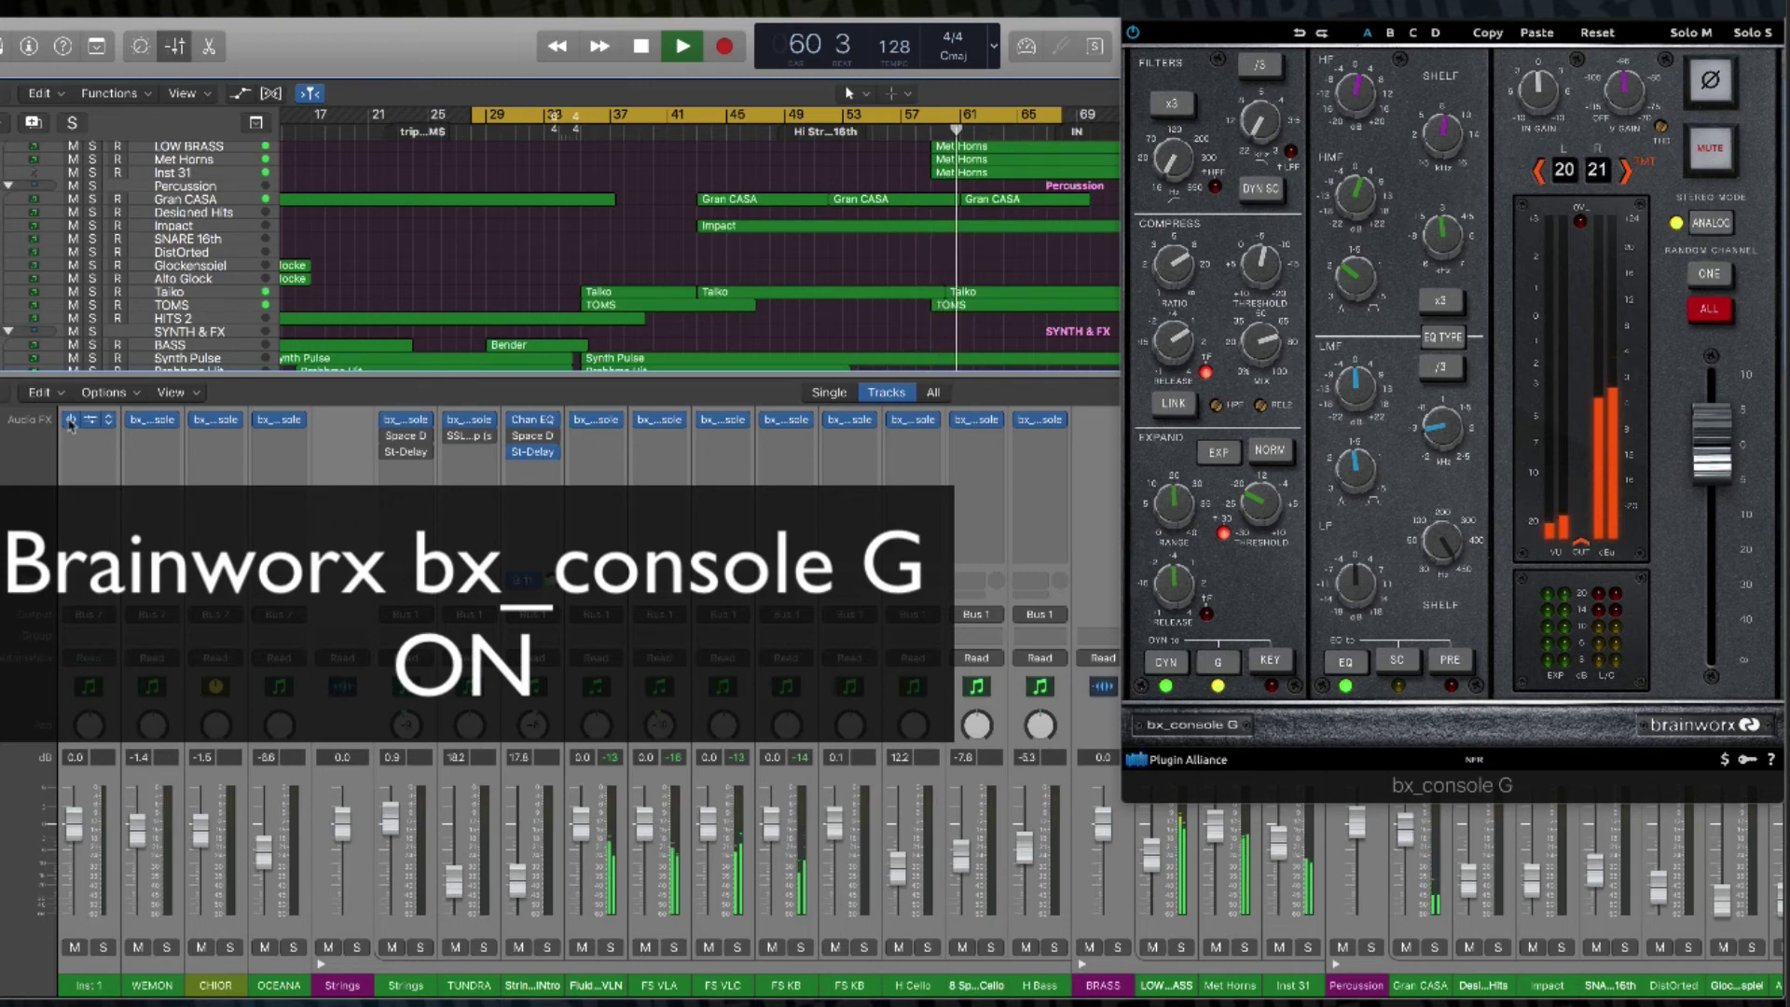
{"action": "left_click", "coordinate": [70, 420]}
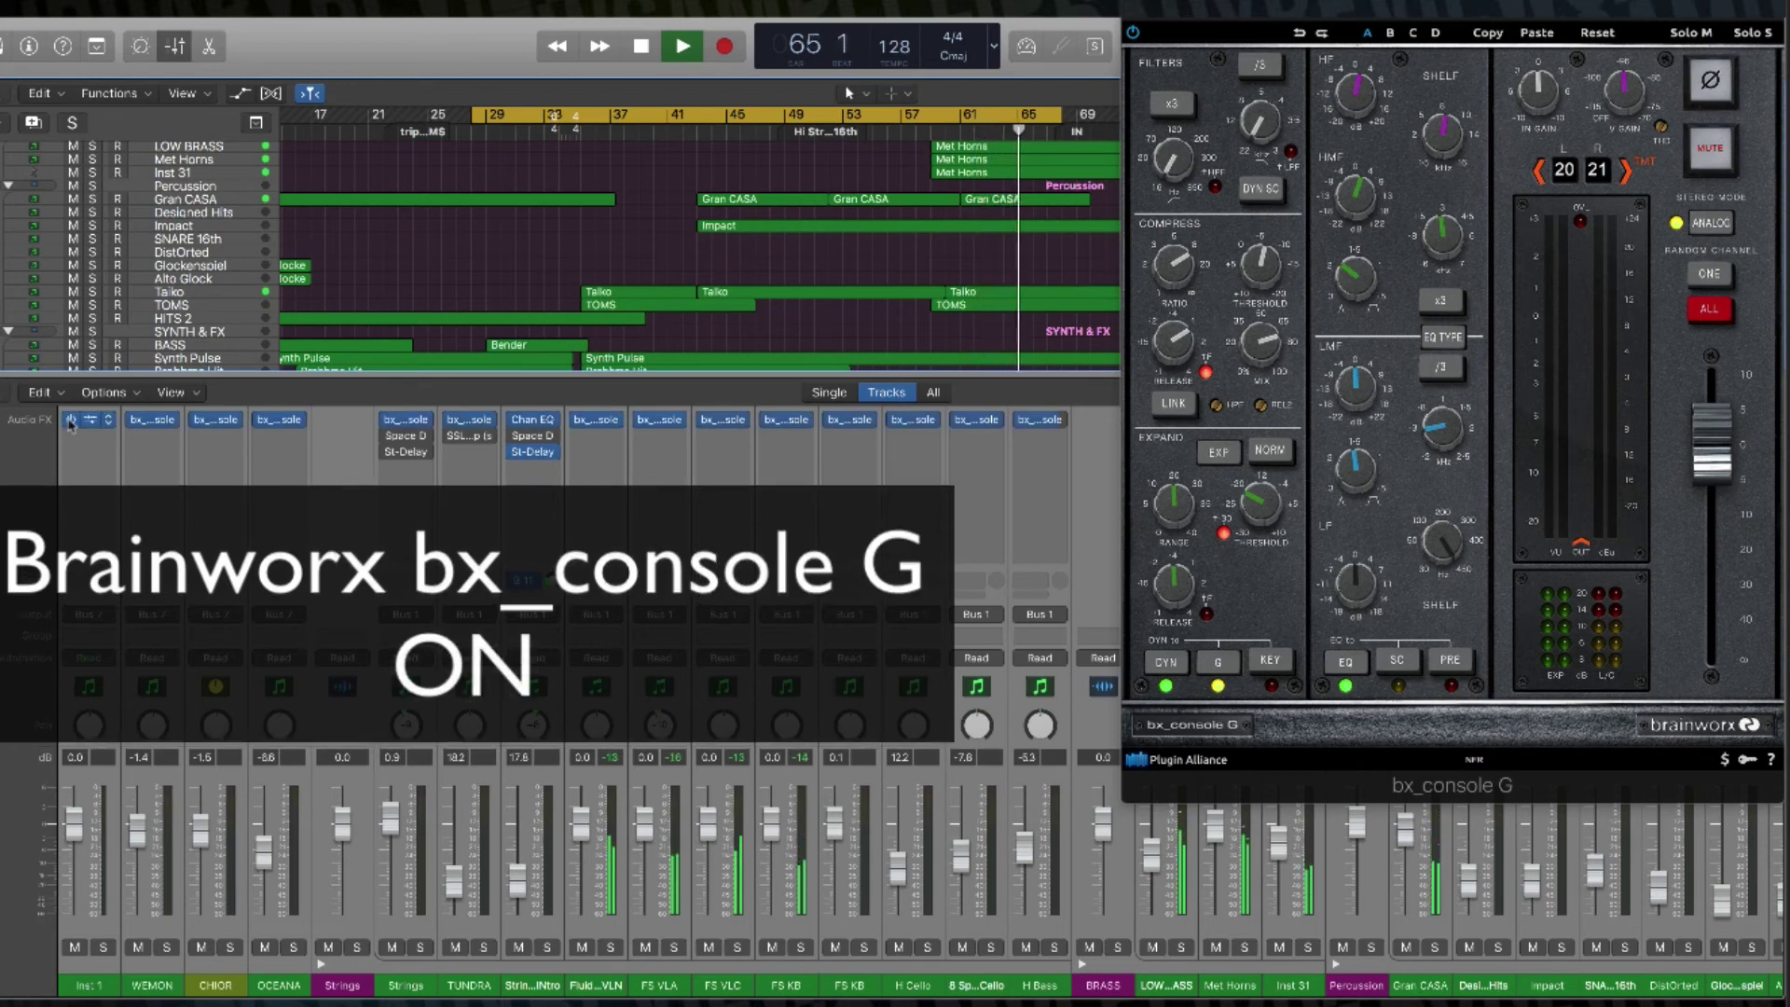
{"action": "left_click", "coordinate": [70, 419]}
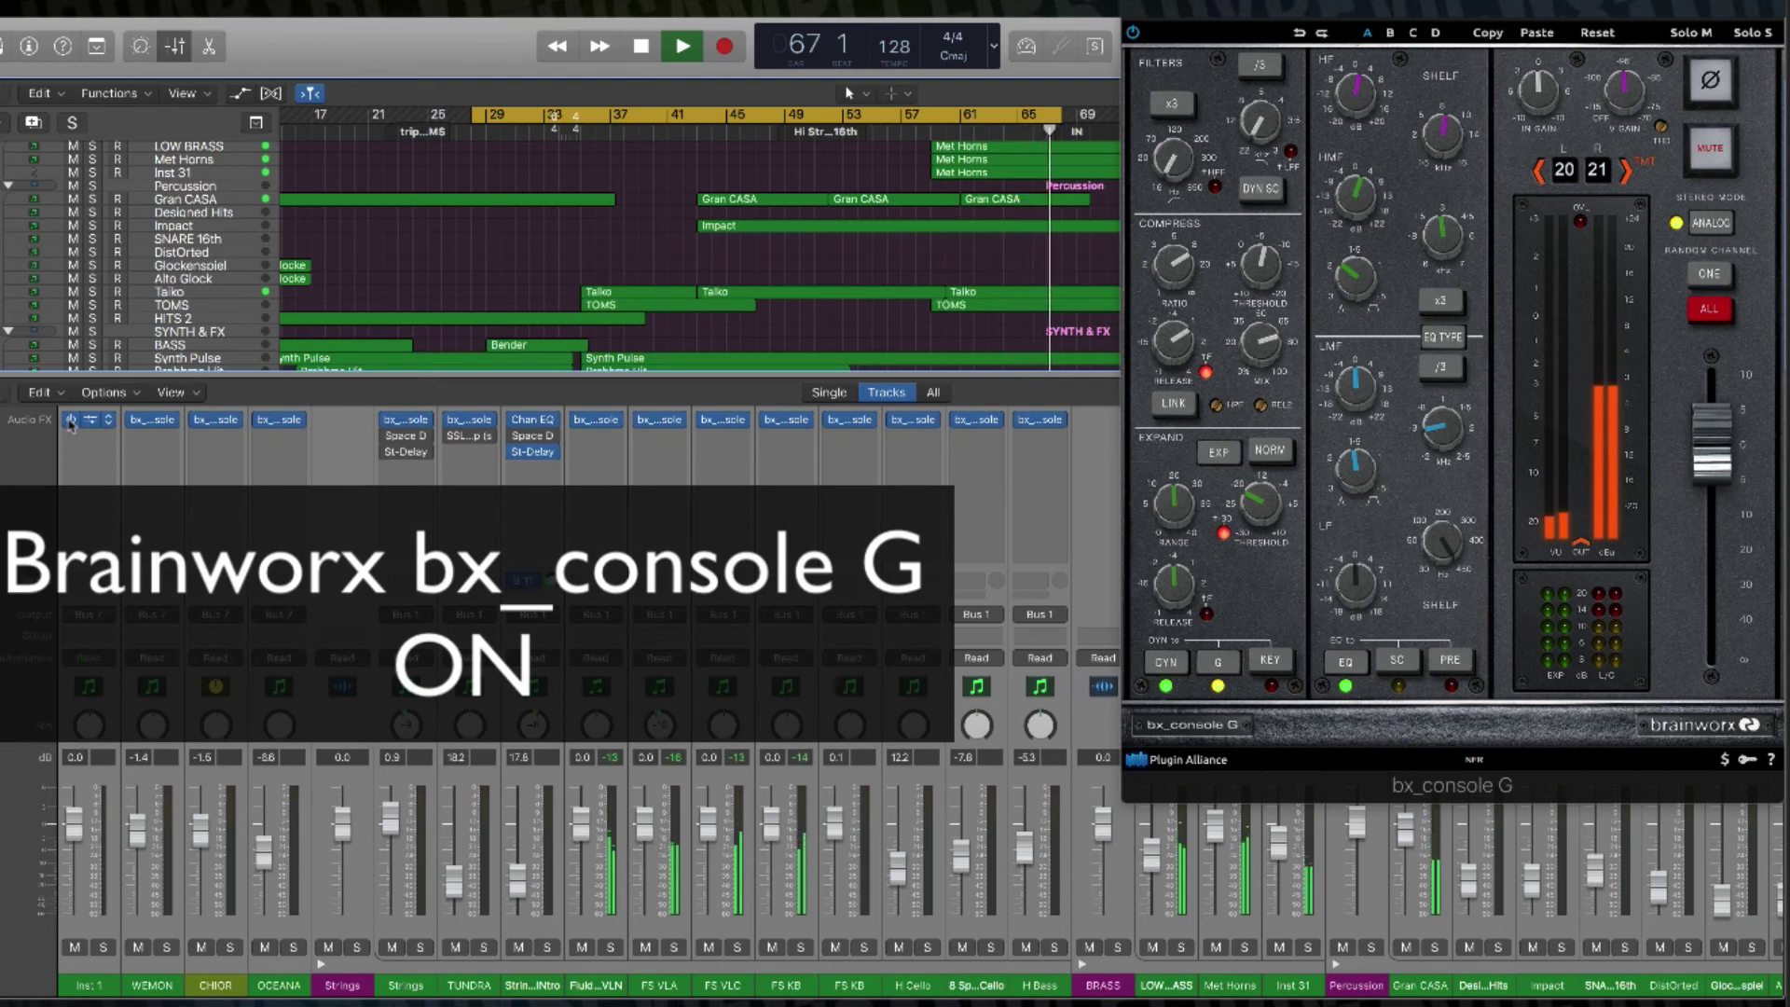
{"action": "key", "text": "space"}
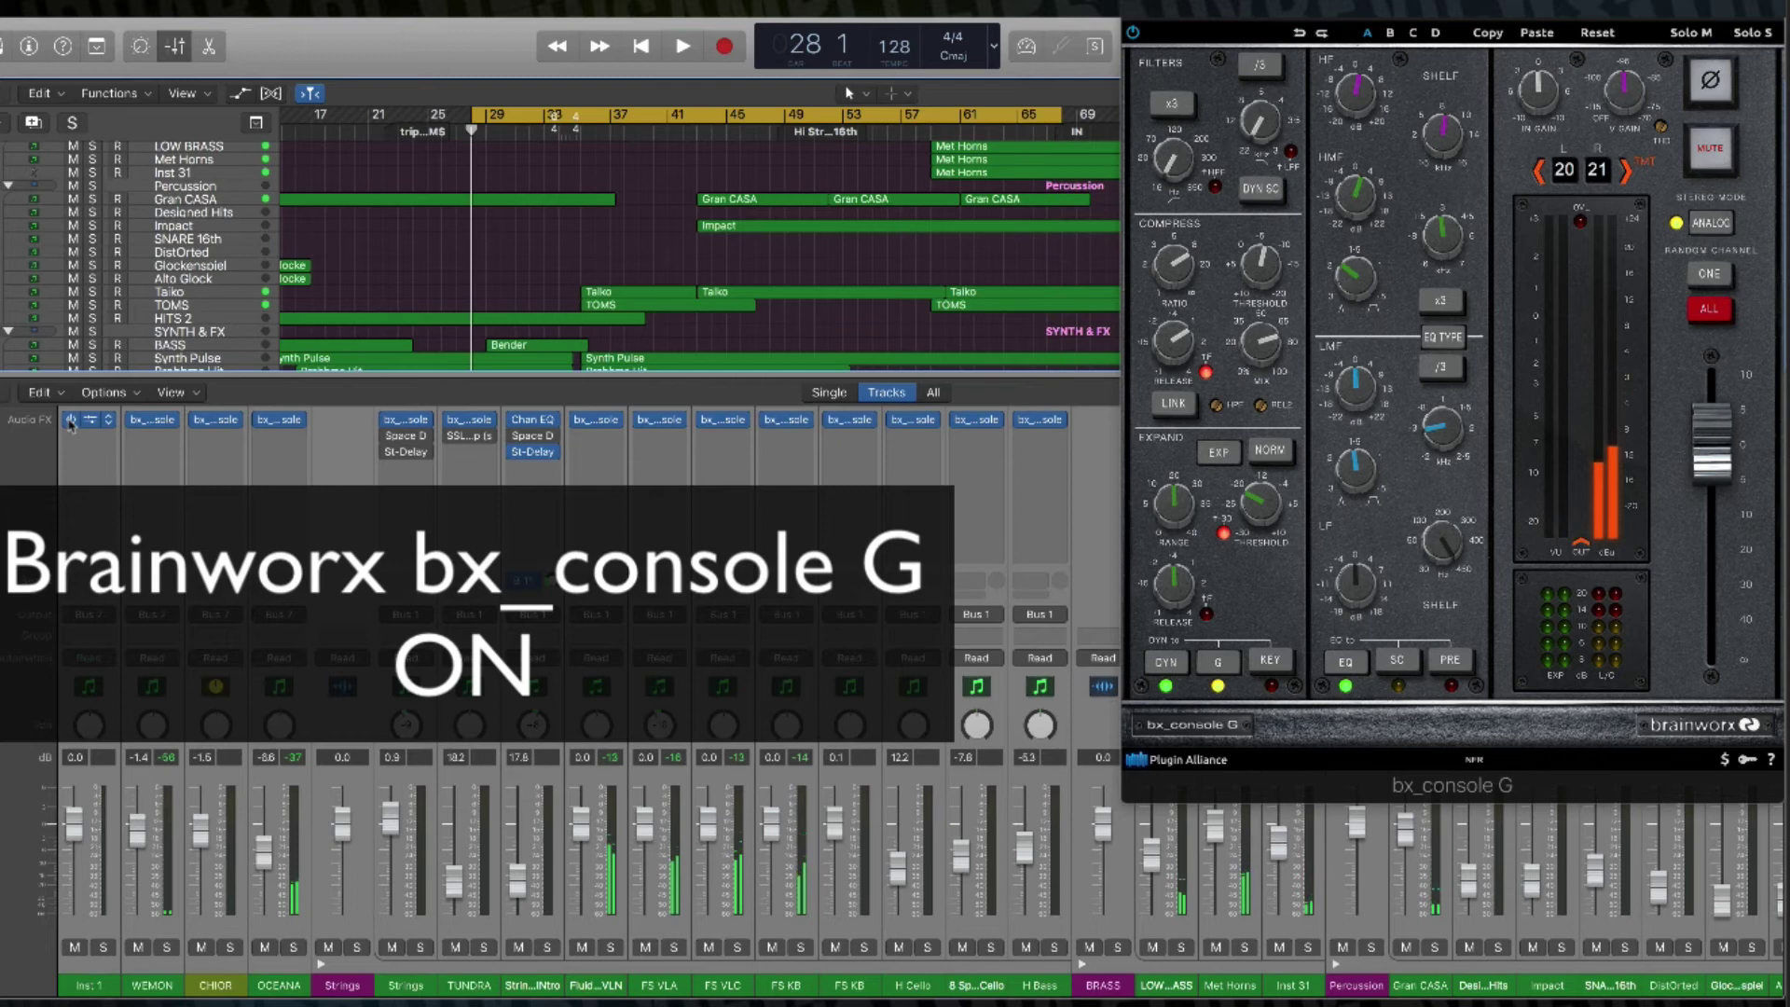